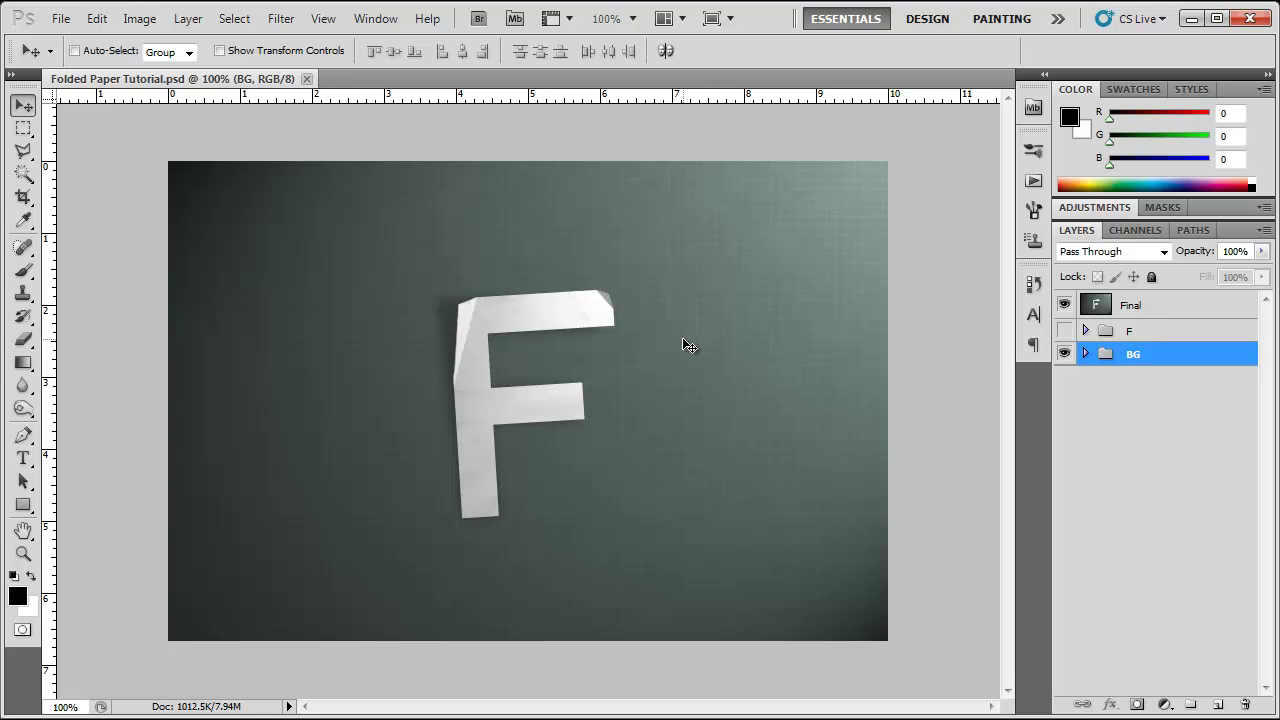
Create a new 720×480 blank document
left_click(62, 19)
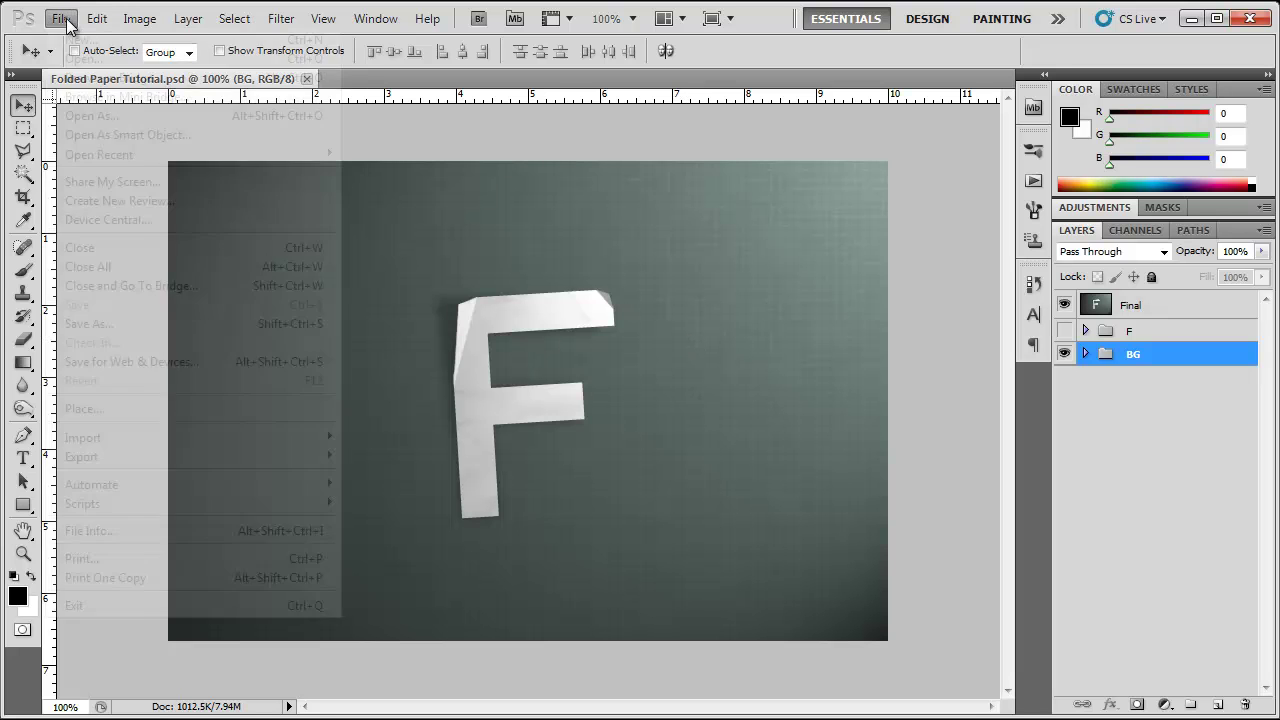
left_click(78, 39)
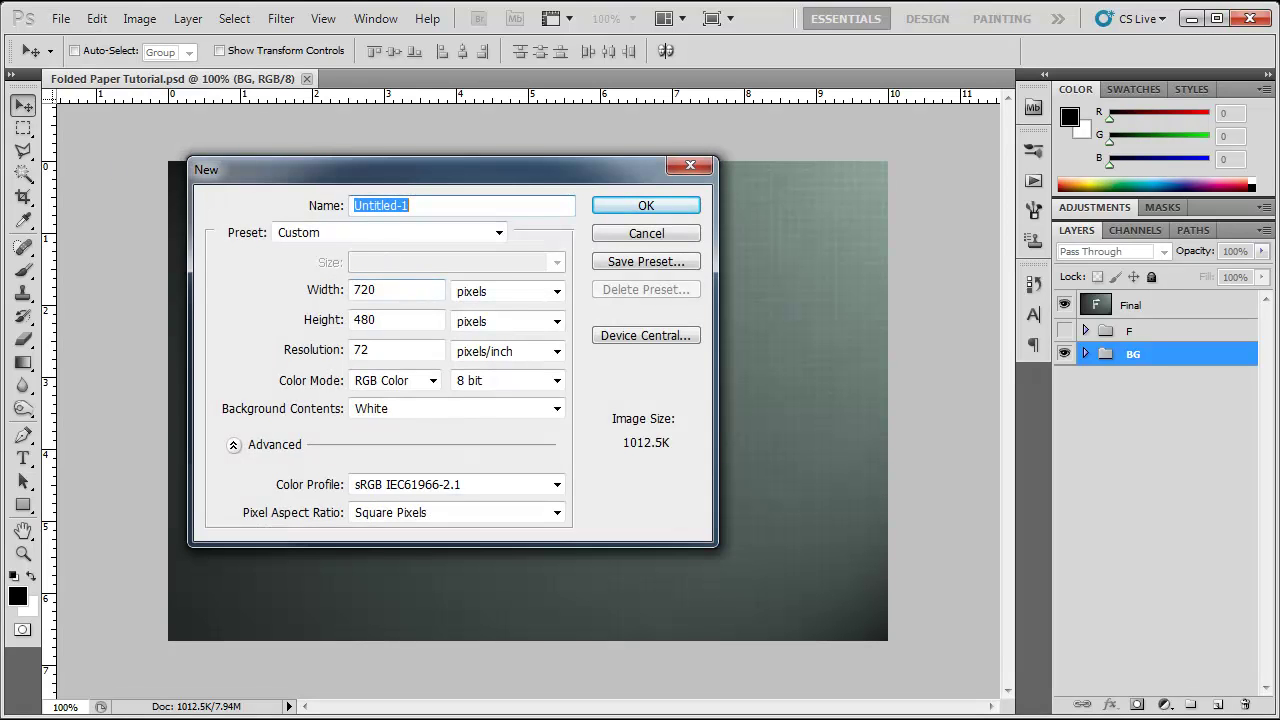
left_click(645, 206)
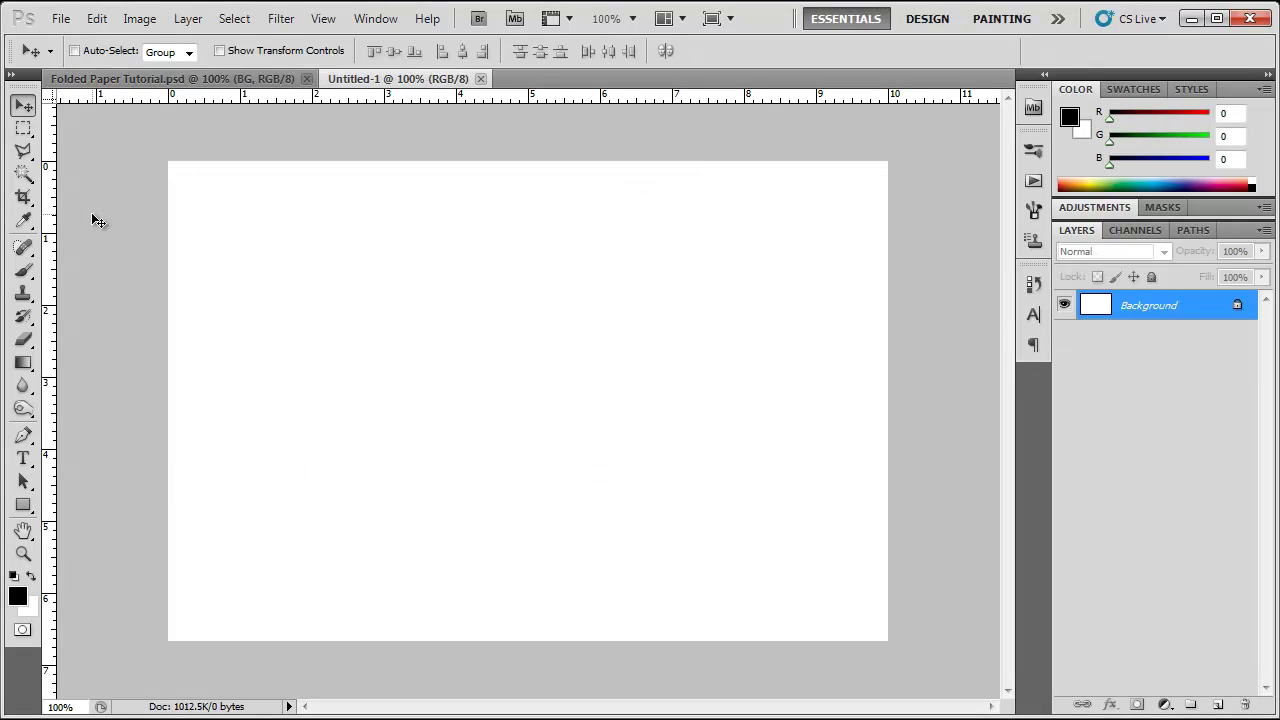
Copy the BG group from Folded Paper Tutorial into Untitled-1 and nudge it up to cover the canvas
left_click(171, 82)
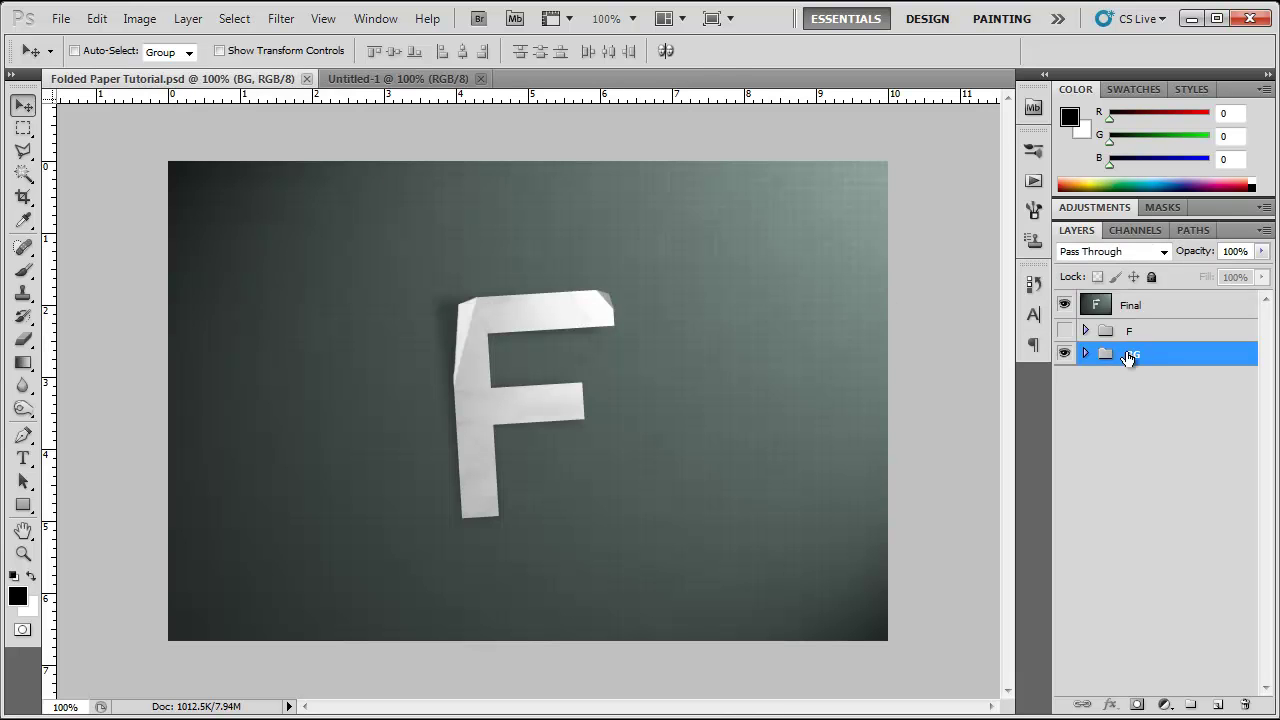
left_click_drag(430, 92, 511, 349)
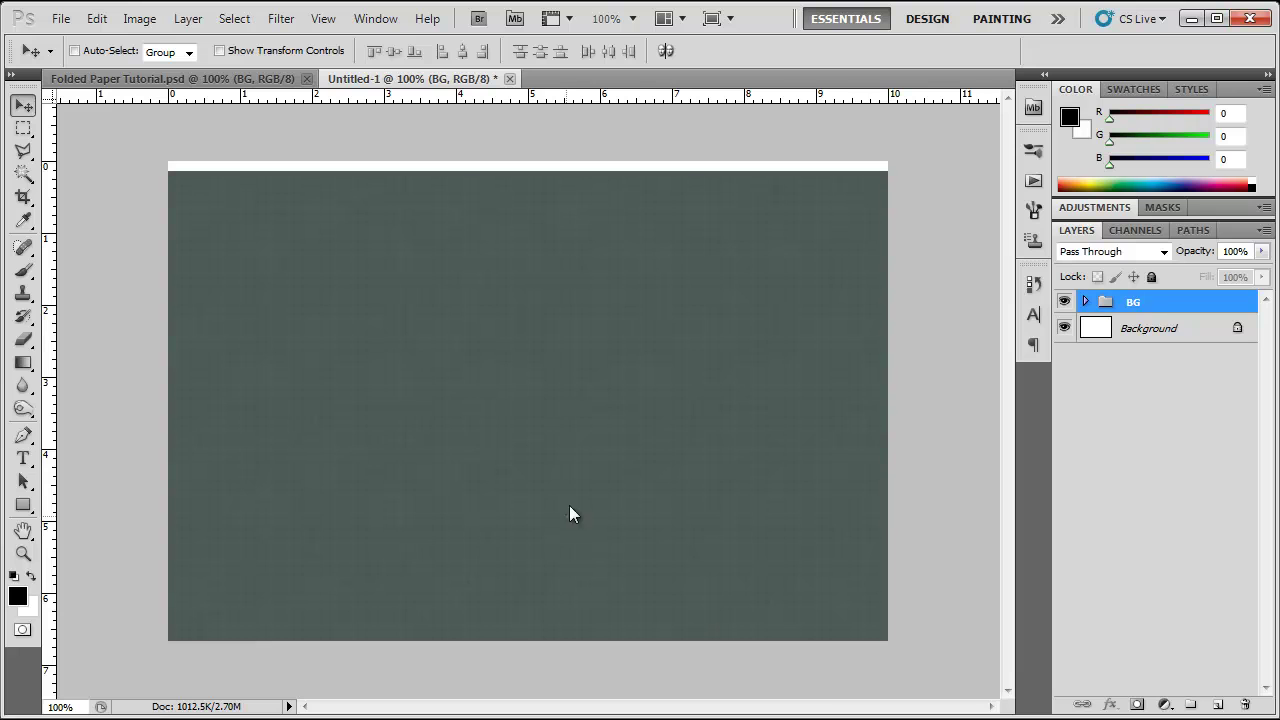
key("shift+Up")
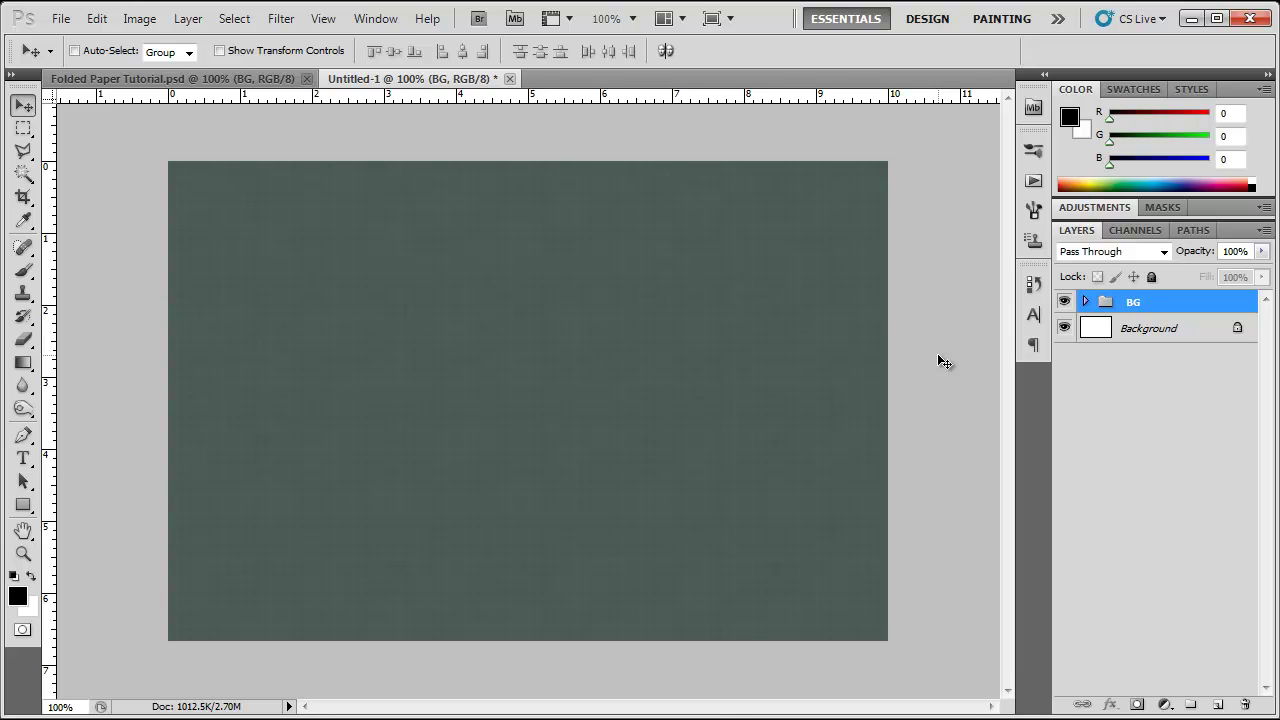
Type a large letter F and move it toward the canvas centre
left_click(23, 462)
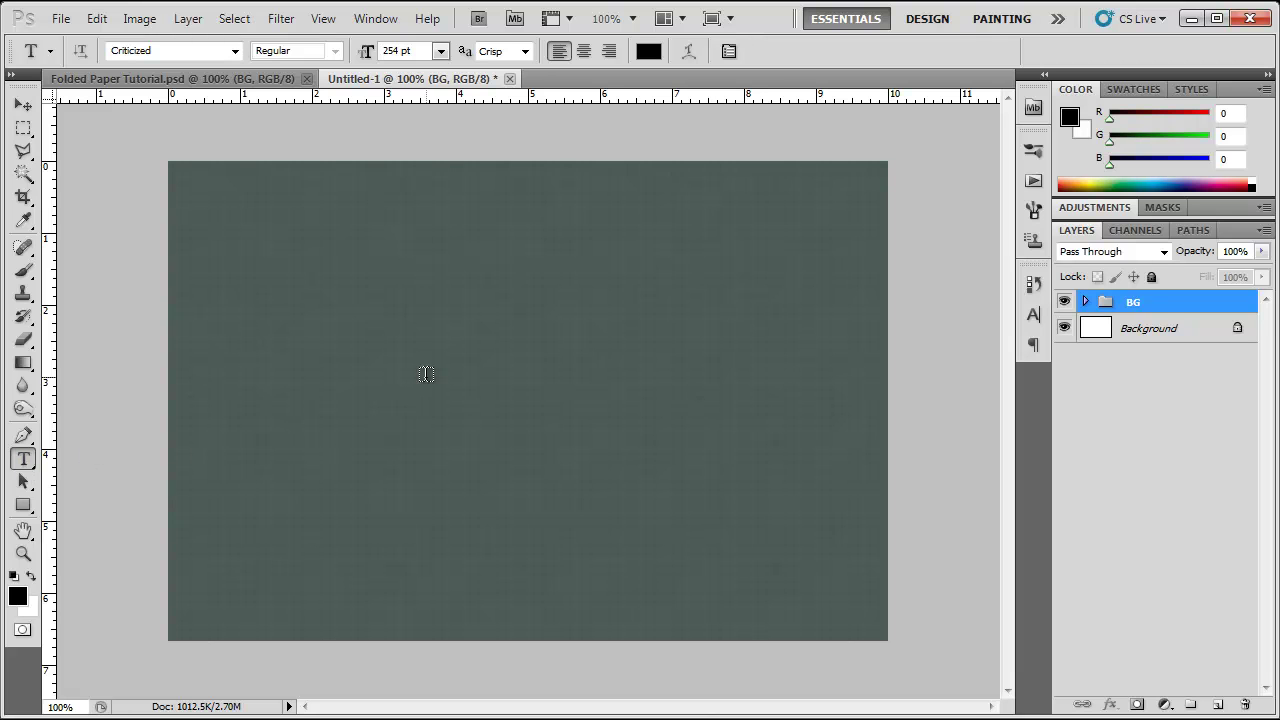
left_click(484, 396)
type("F")
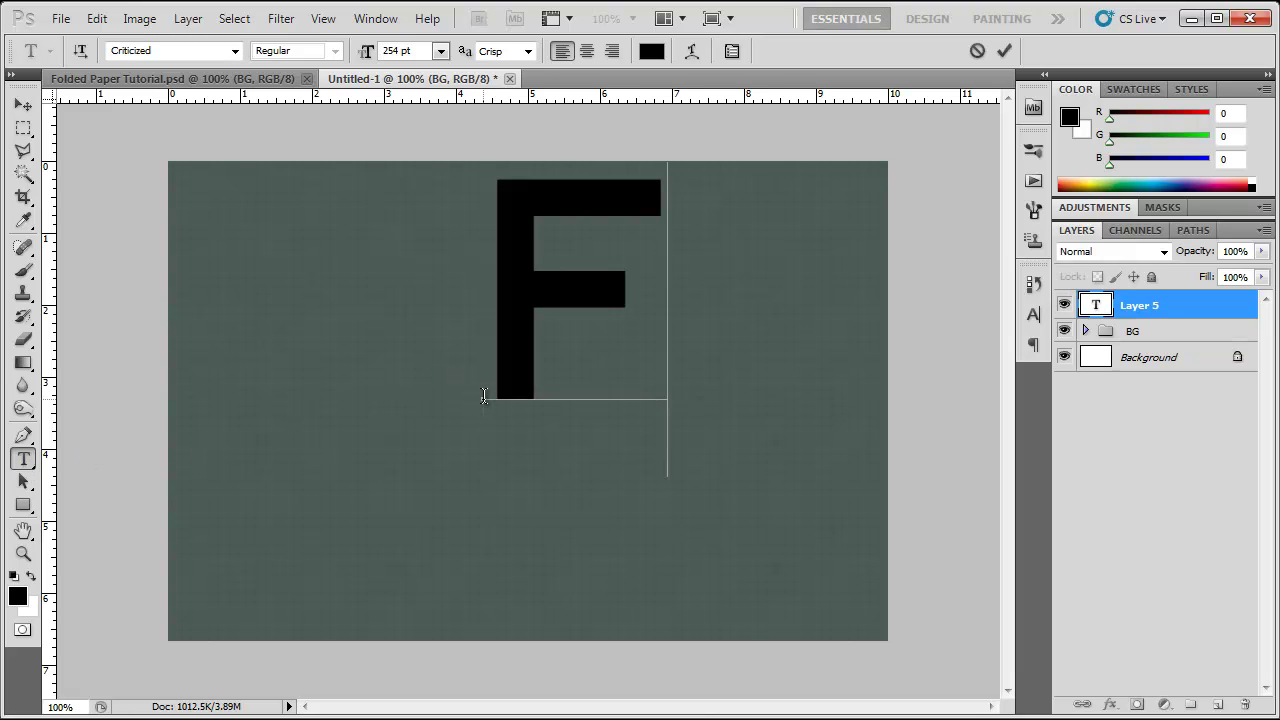
left_click(26, 107)
left_click_drag(534, 323, 507, 425)
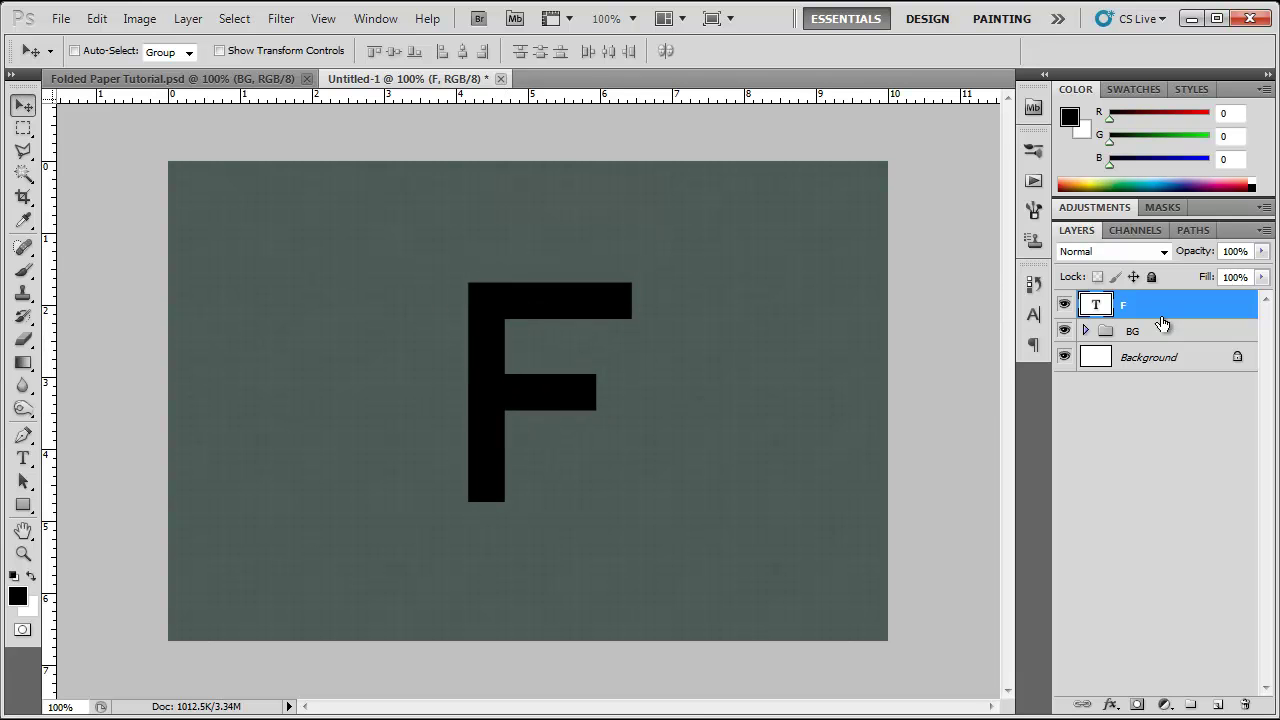
Set the F's text colour to light grey dcdcdc in the Character panel
left_click(1035, 318)
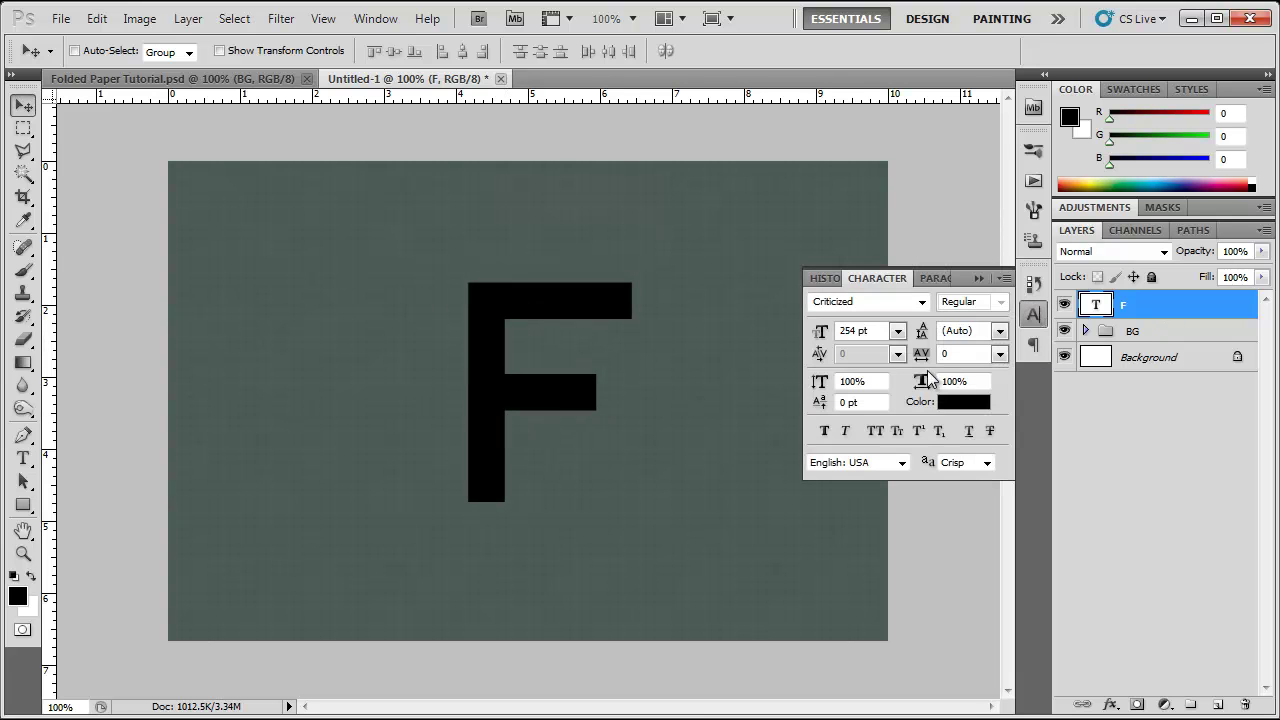
left_click(963, 401)
left_click_drag(180, 298, 146, 287)
left_click(215, 305)
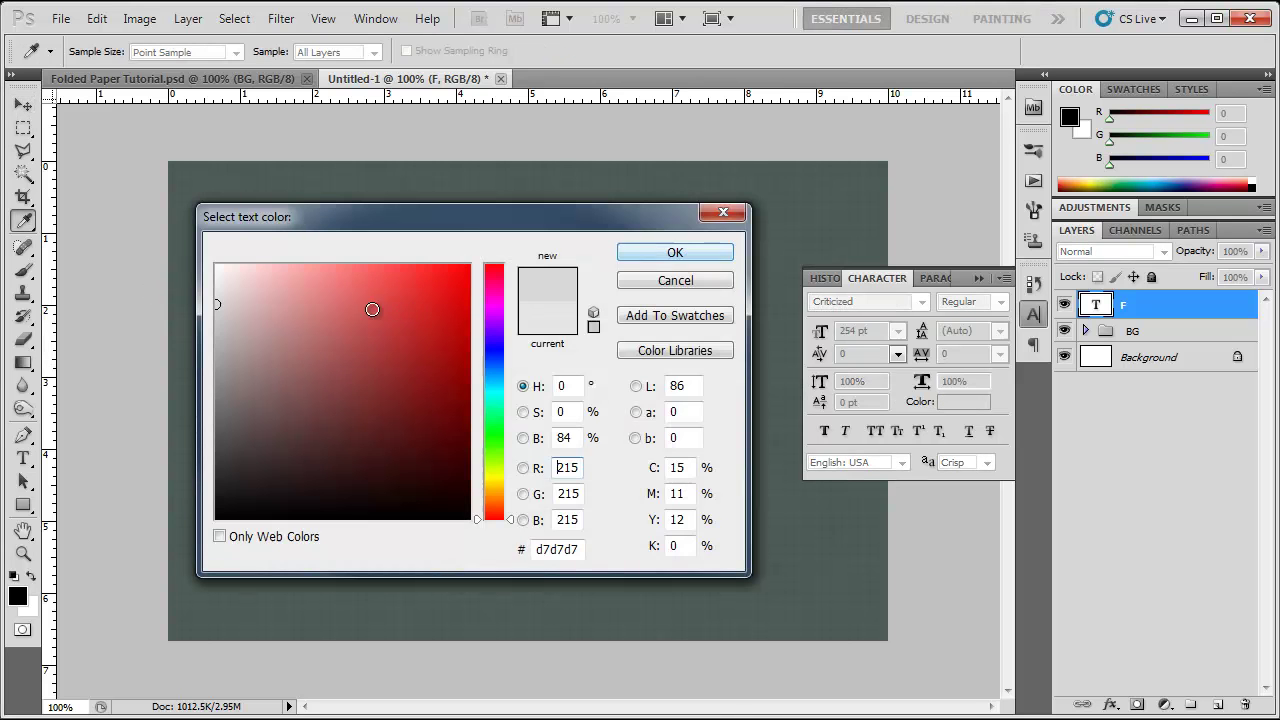
left_click_drag(218, 310, 214, 293)
left_click(688, 251)
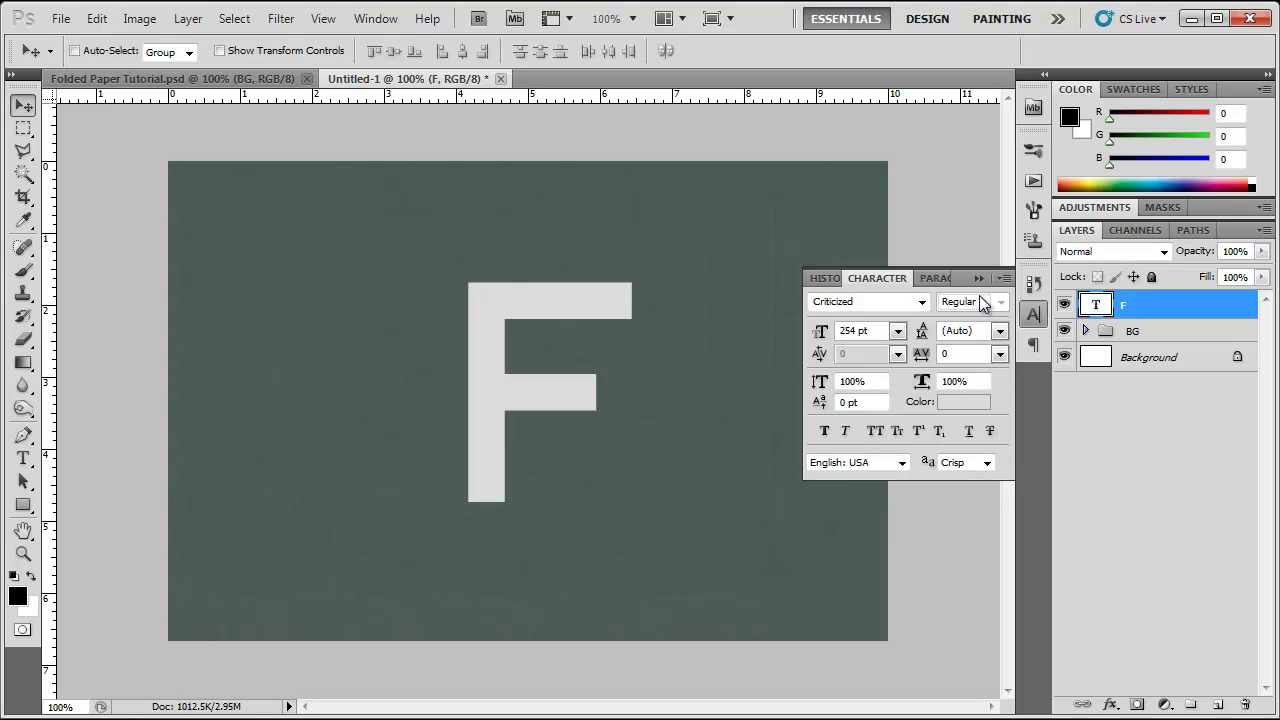
left_click(979, 279)
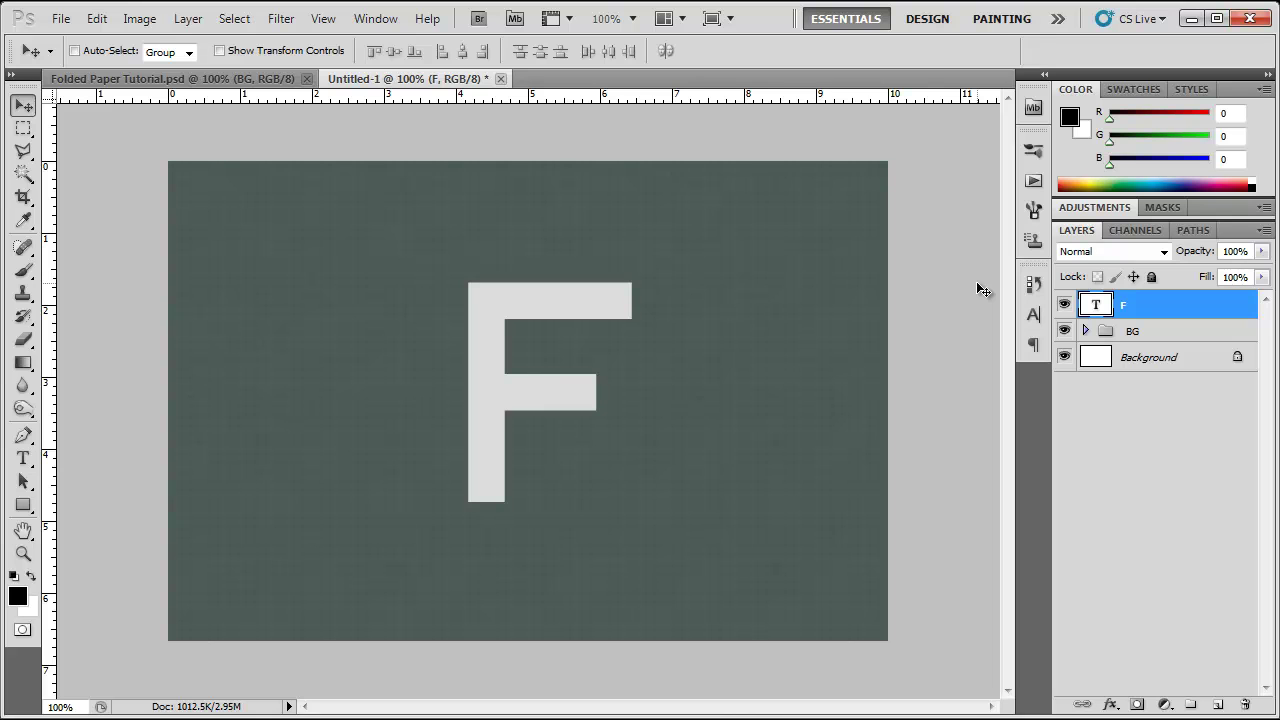
Free Transform the F and rotate it by a few degrees
key("ctrl+t")
left_click_drag(865, 310, 877, 284)
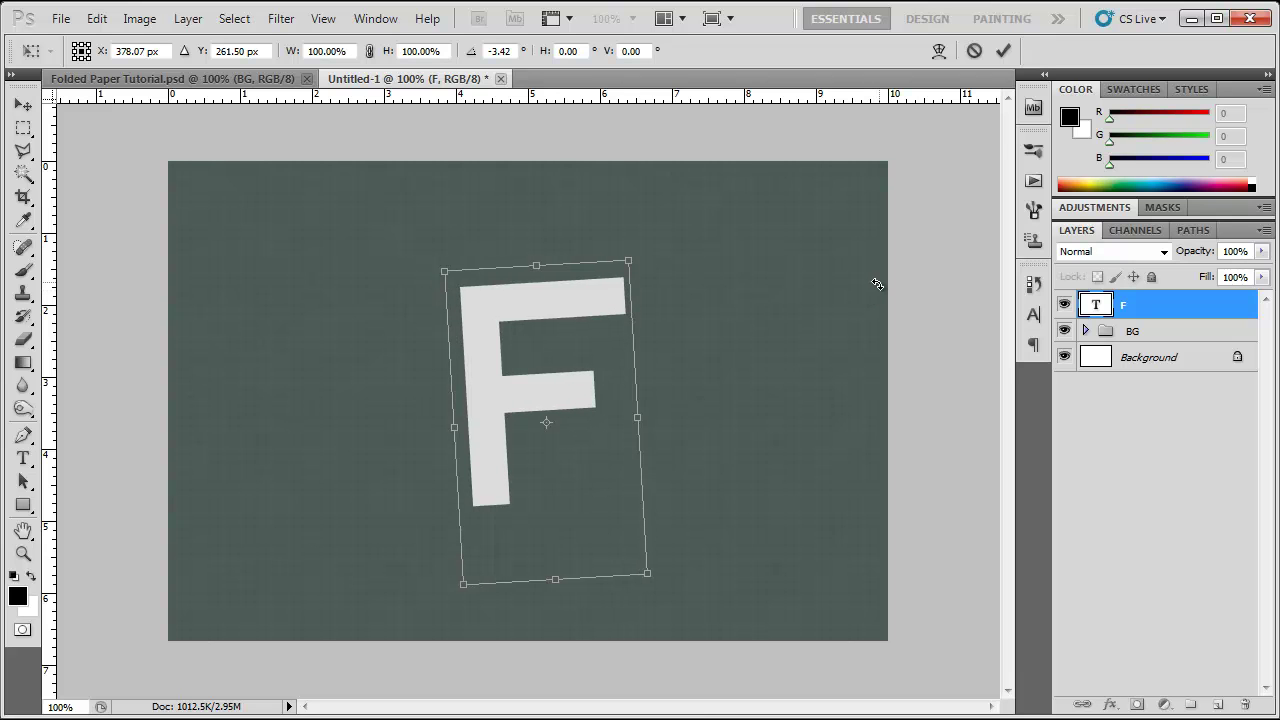
key("Return")
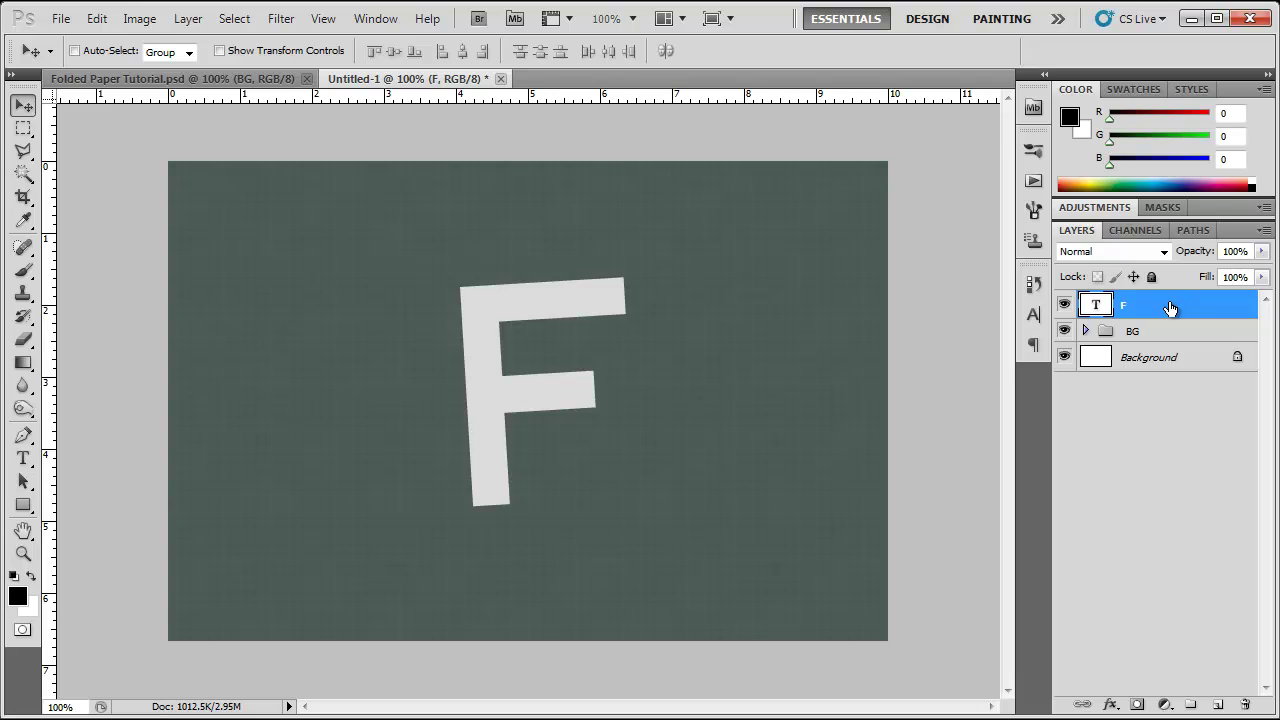
Duplicate the F layer, move F copy below the original and hide it
left_click_drag(1170, 305, 1217, 705)
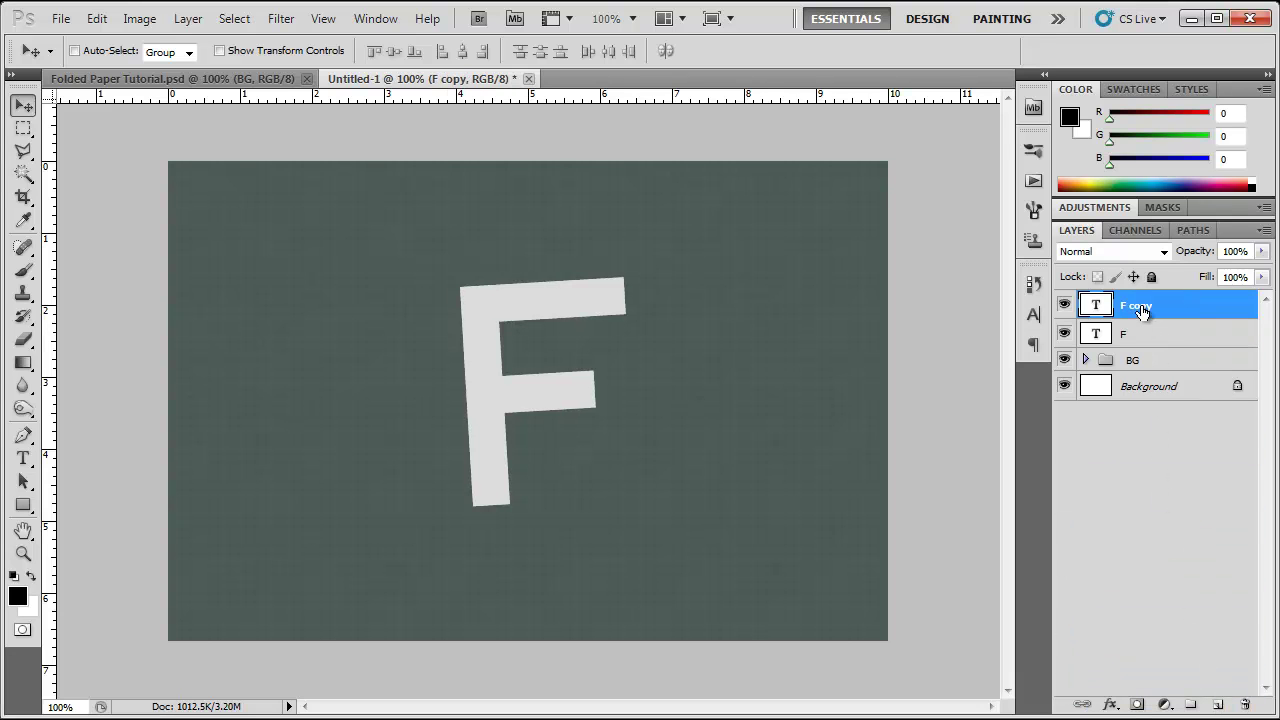
left_click_drag(1142, 312, 1143, 342)
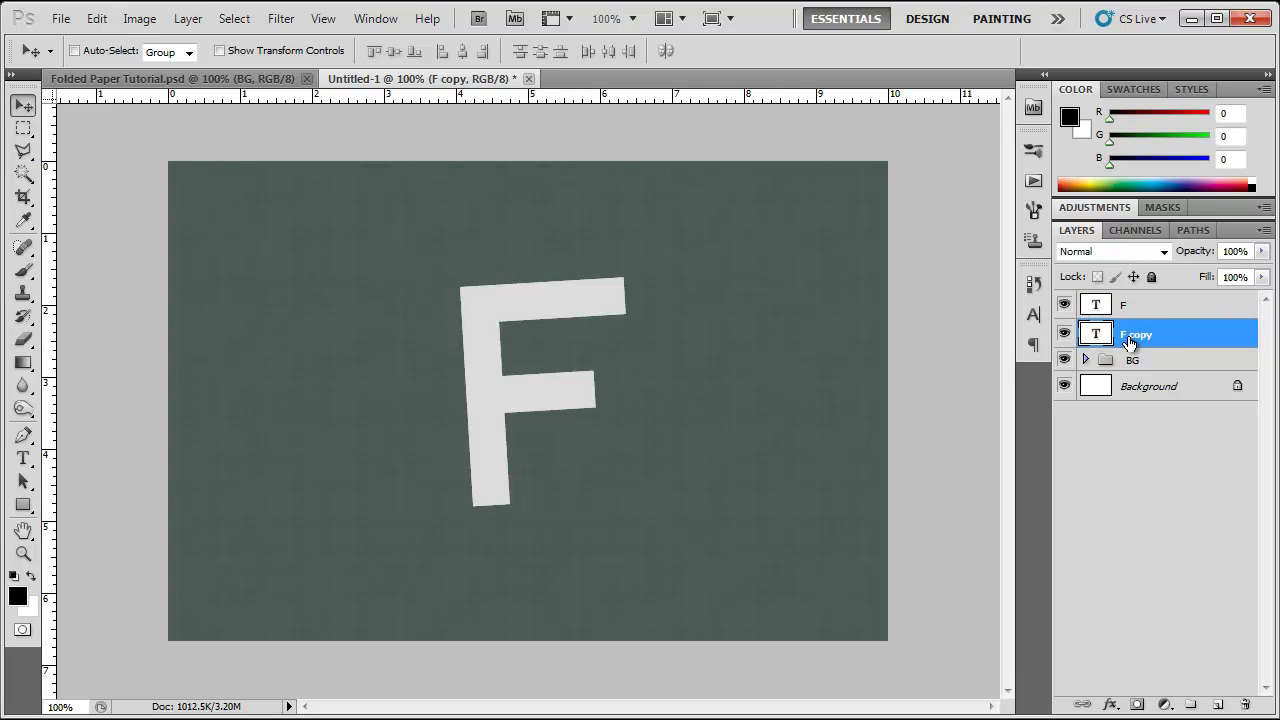
left_click(1065, 334)
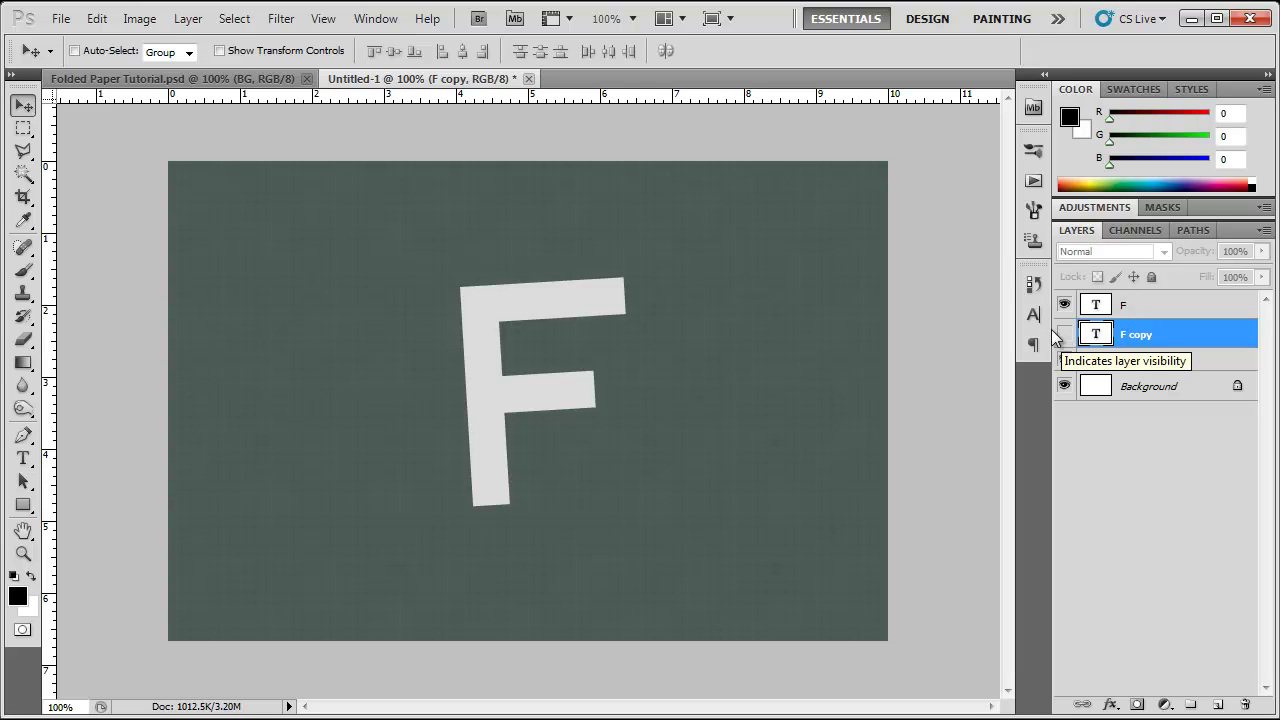
Rasterize the original F text layer
left_click(1150, 304)
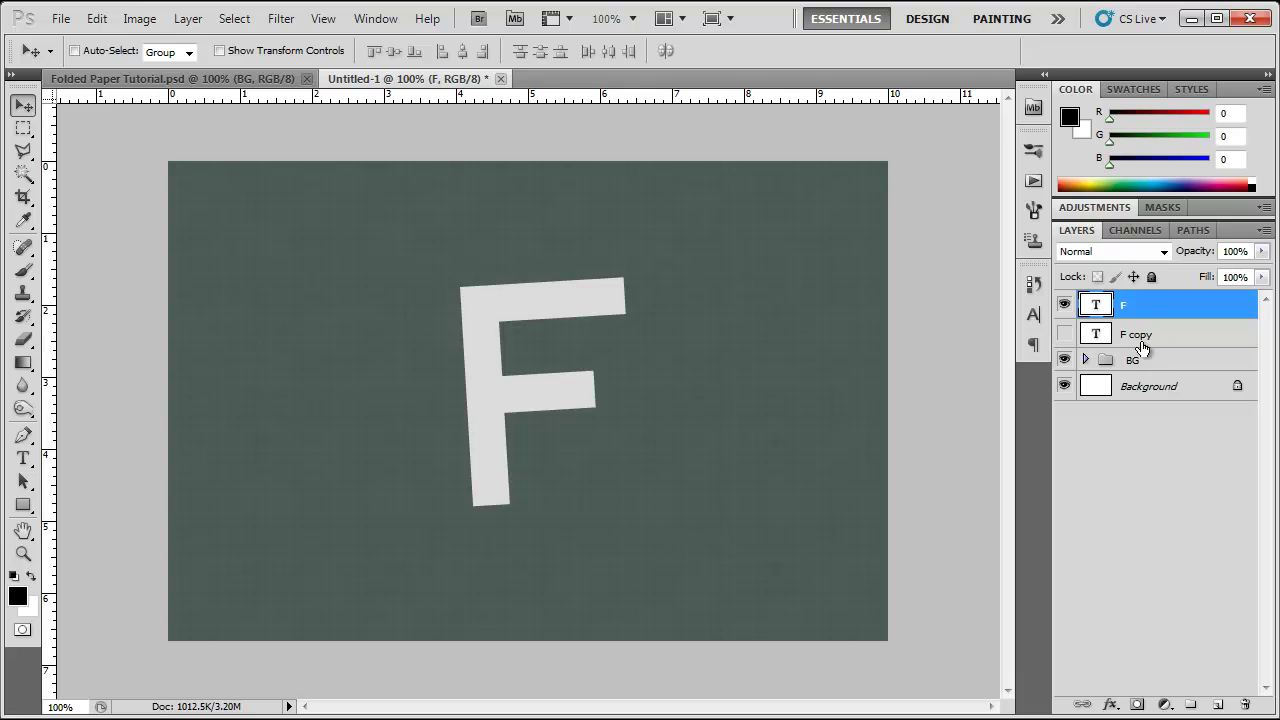
right_click(1164, 318)
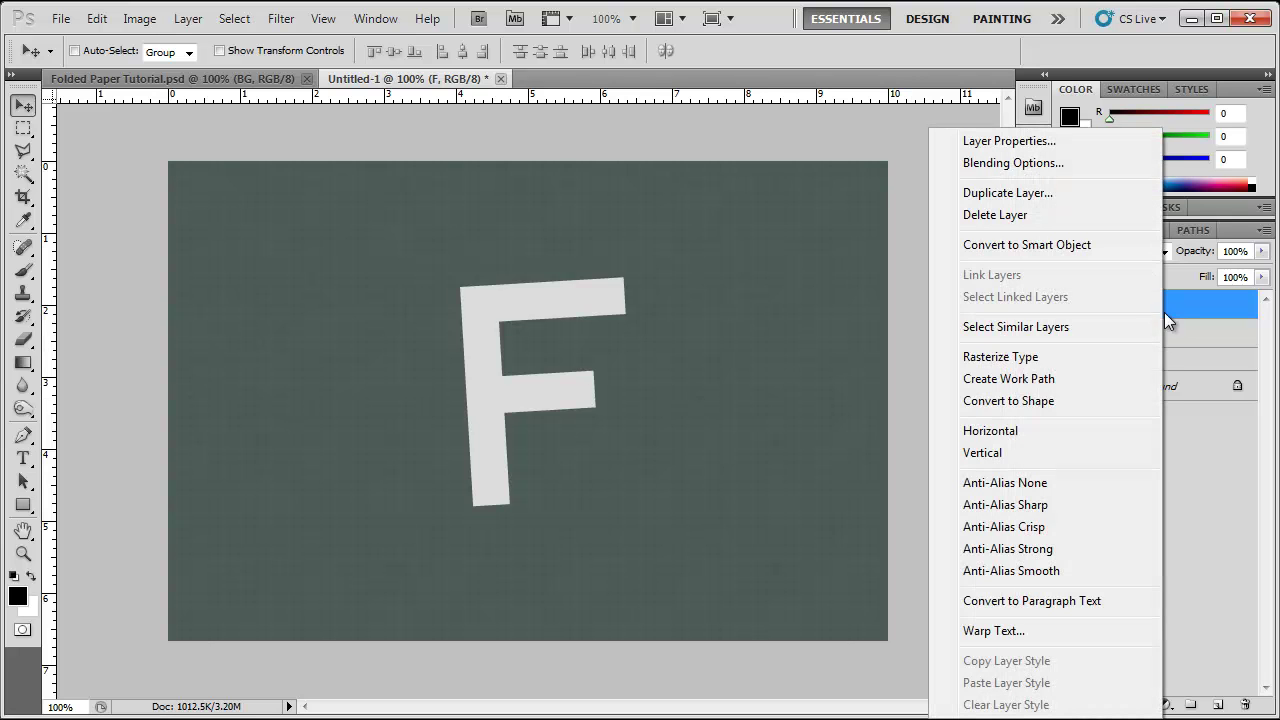
left_click(1037, 353)
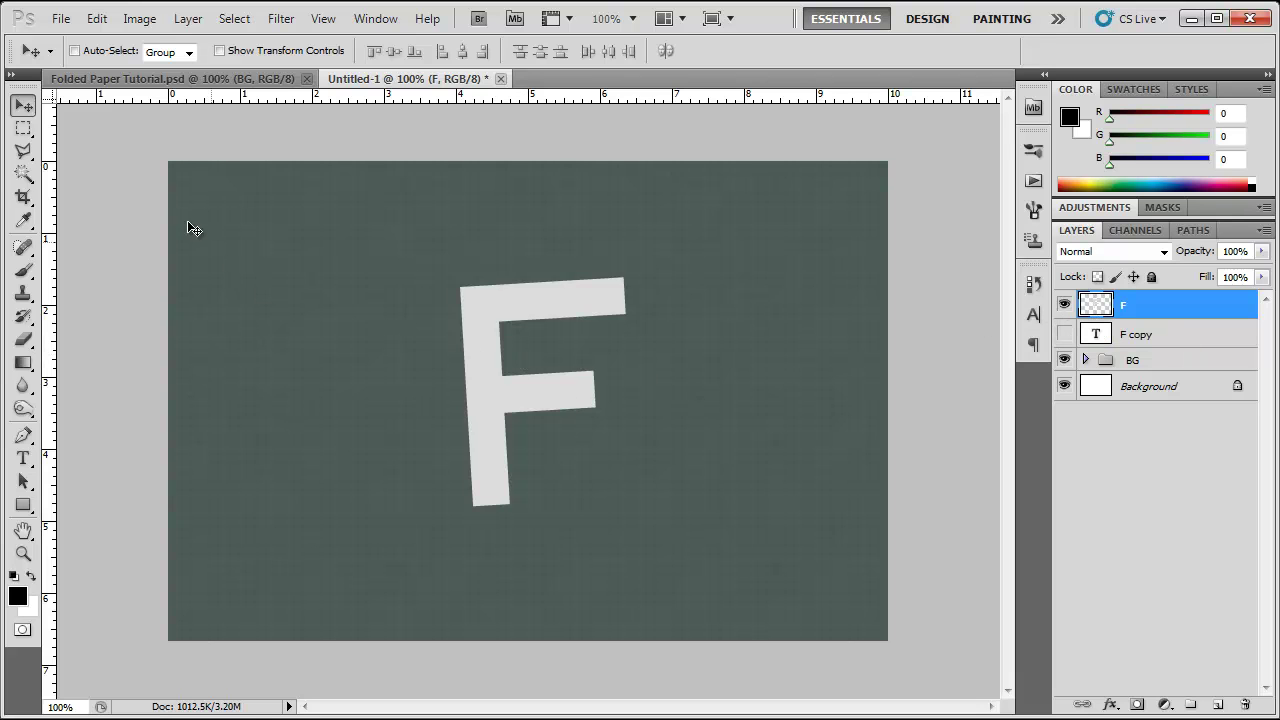
Cut a Polygonal Lasso triangle from the F's top-left corner onto its own layer
mouse_move(24, 150)
left_mouse_down()
mouse_move(62, 182)
mouse_move(26, 152)
mouse_move(84, 157)
left_mouse_up()
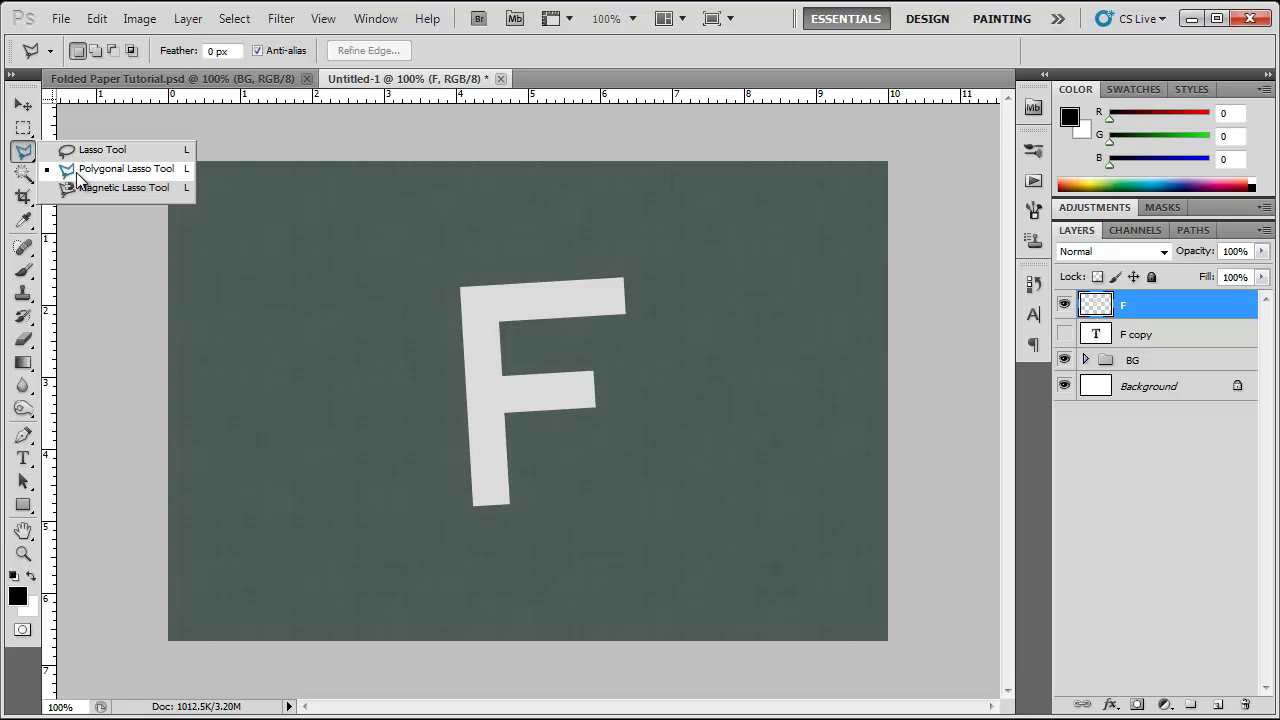
left_click(76, 176)
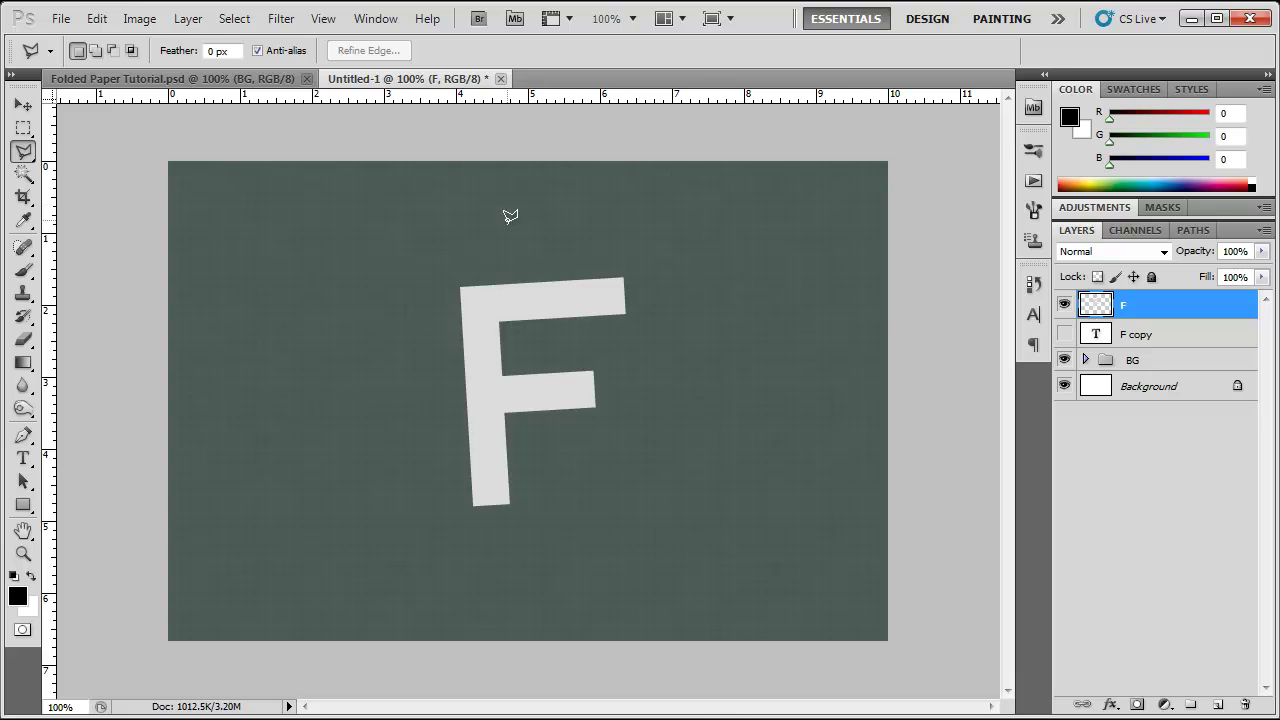
left_click(432, 268)
left_click(486, 265)
left_click(461, 399)
left_click(432, 268)
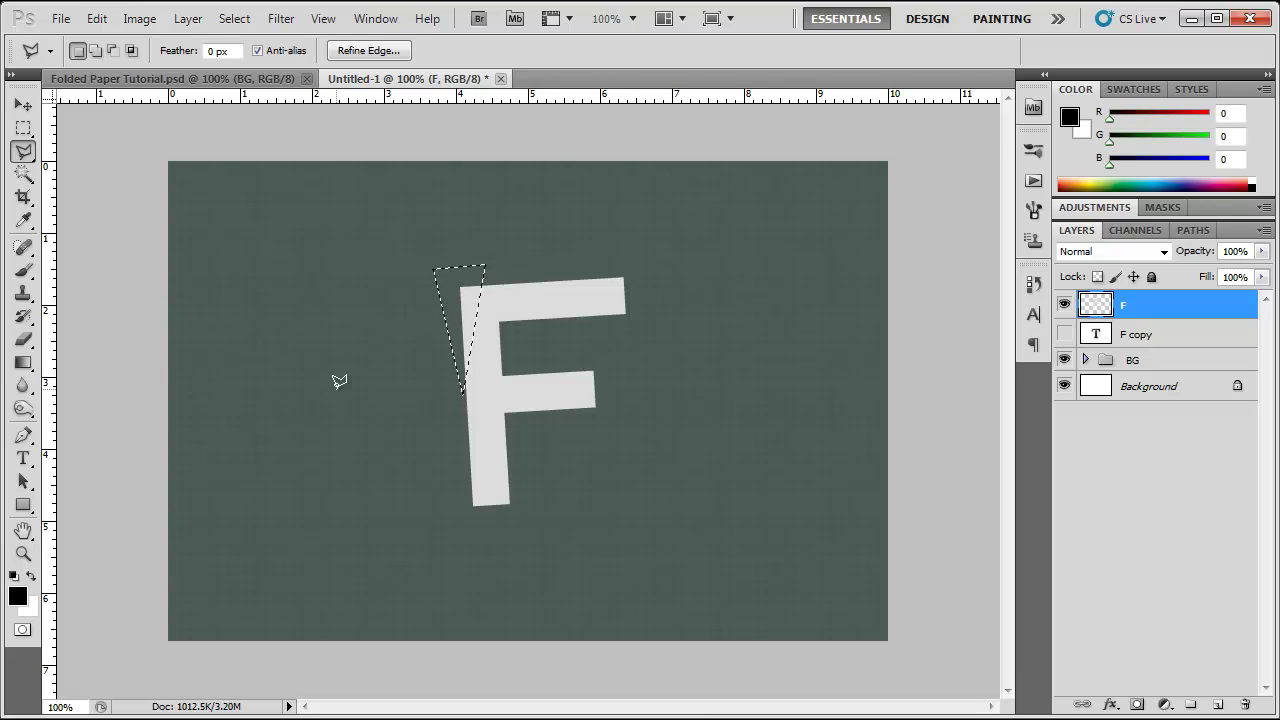
key("ctrl+shift+j")
left_click(1065, 331)
left_click(1065, 331)
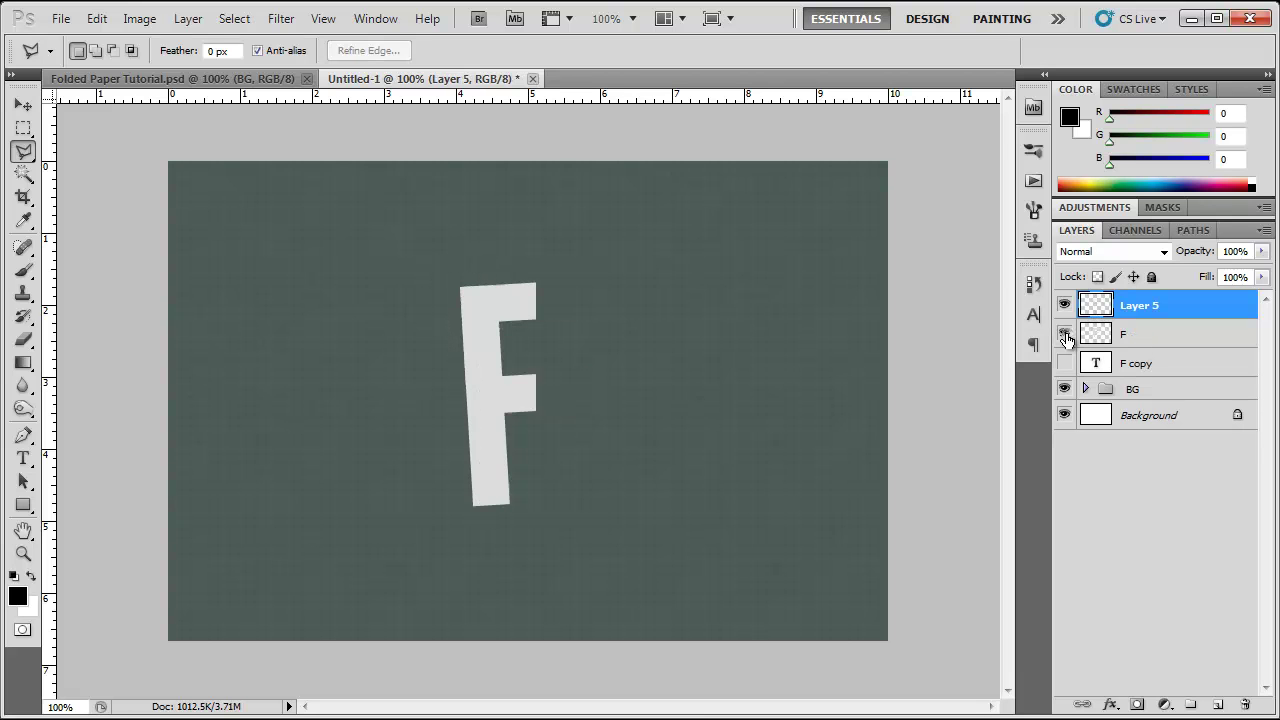
left_click(1065, 331)
left_click(1065, 331)
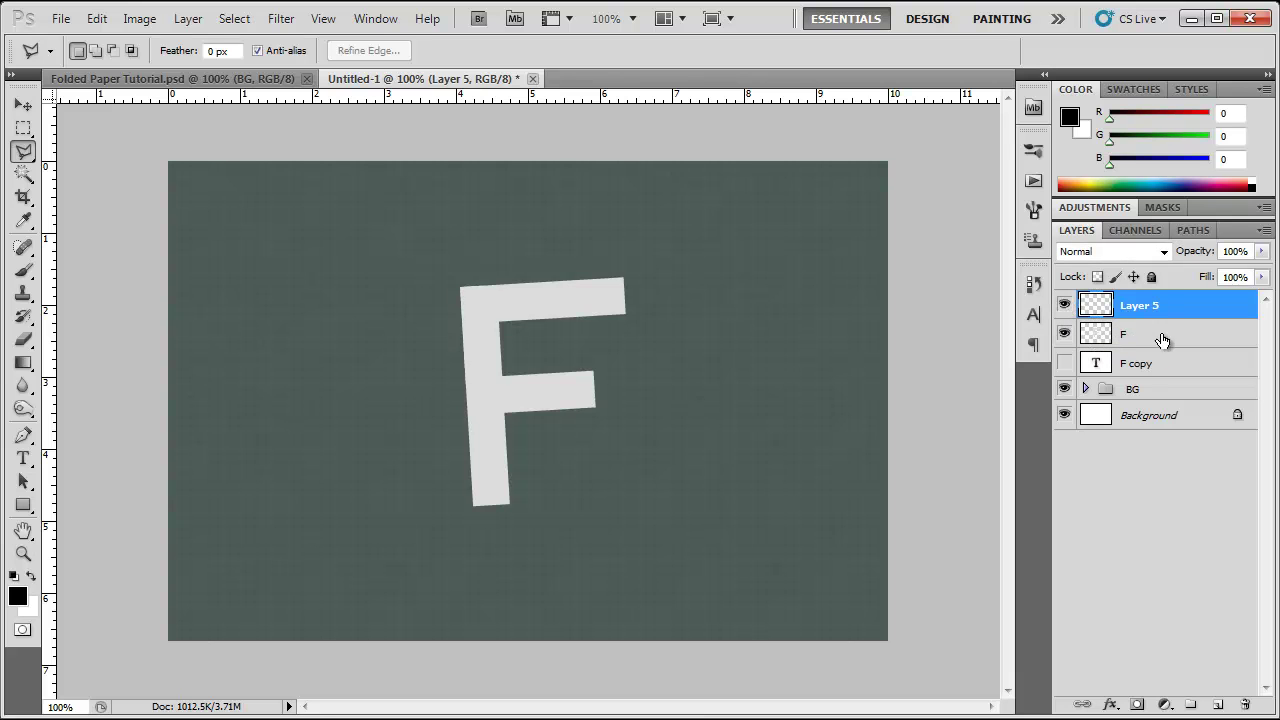
Rename Layer 5 to LeftCorner and reselect the F layer
double_click(1132, 305)
type("Left ")
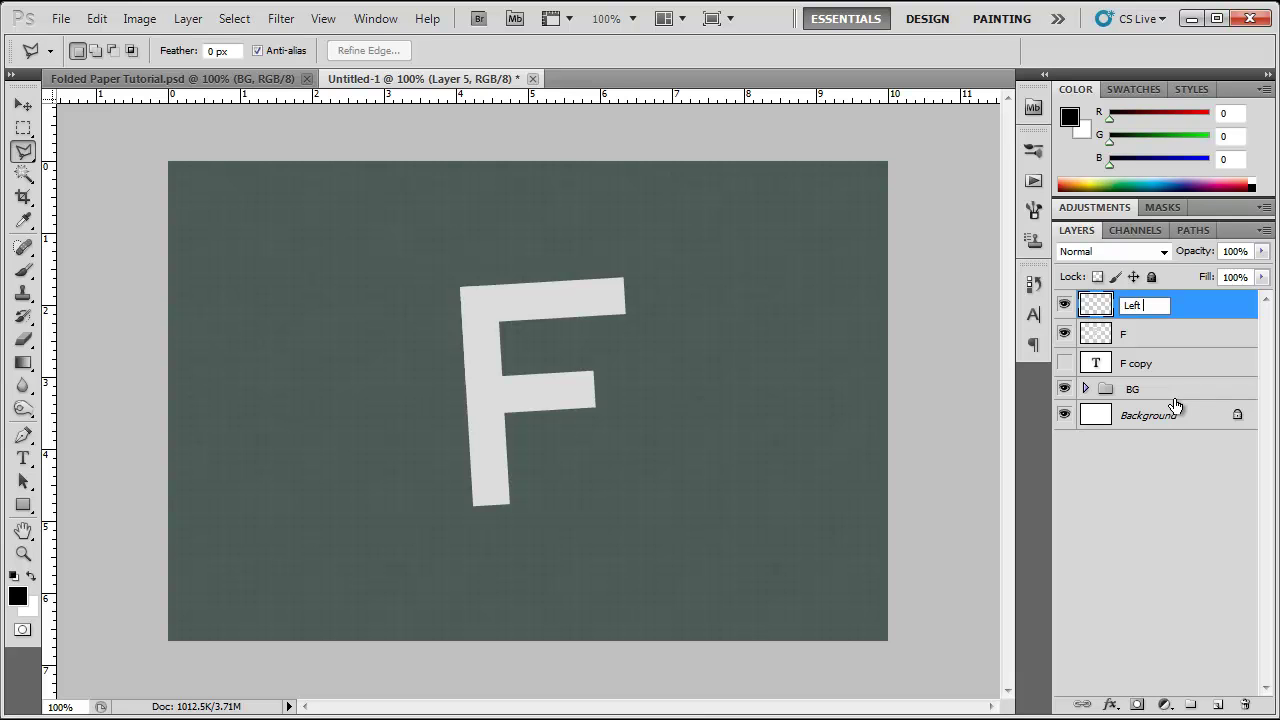
type("orner")
key("Return")
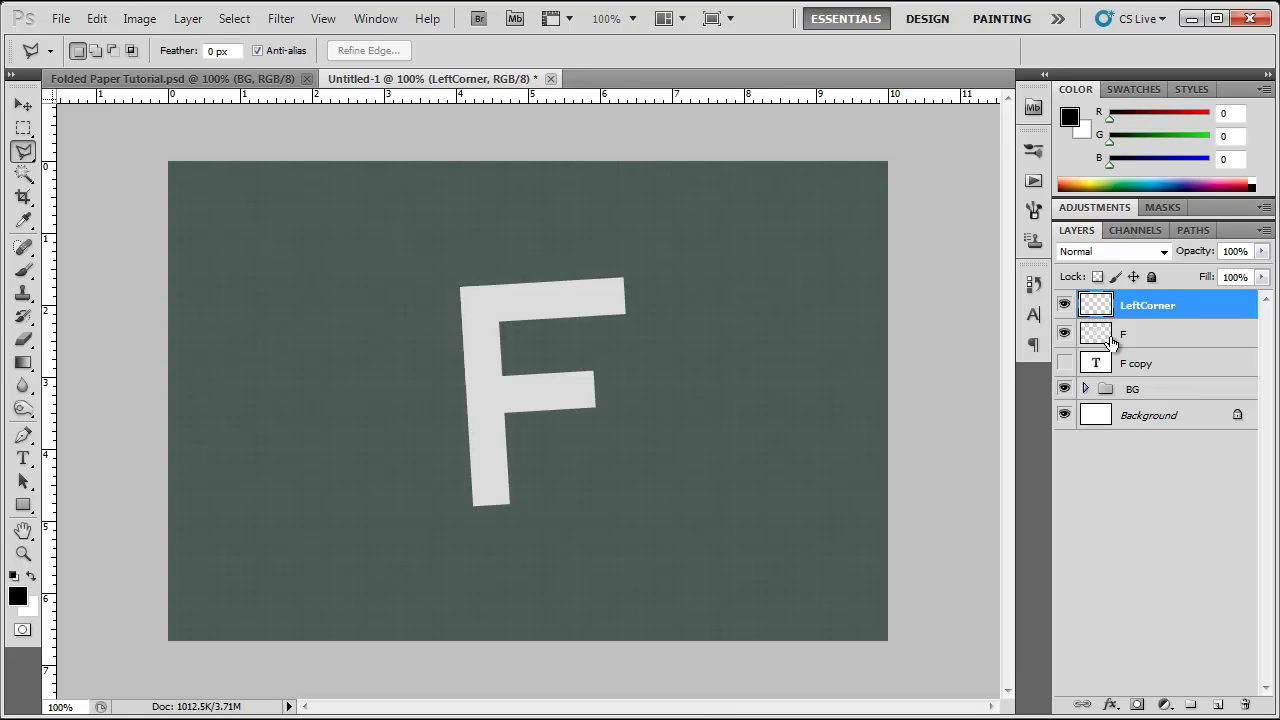
double_click(1120, 340)
key("Return")
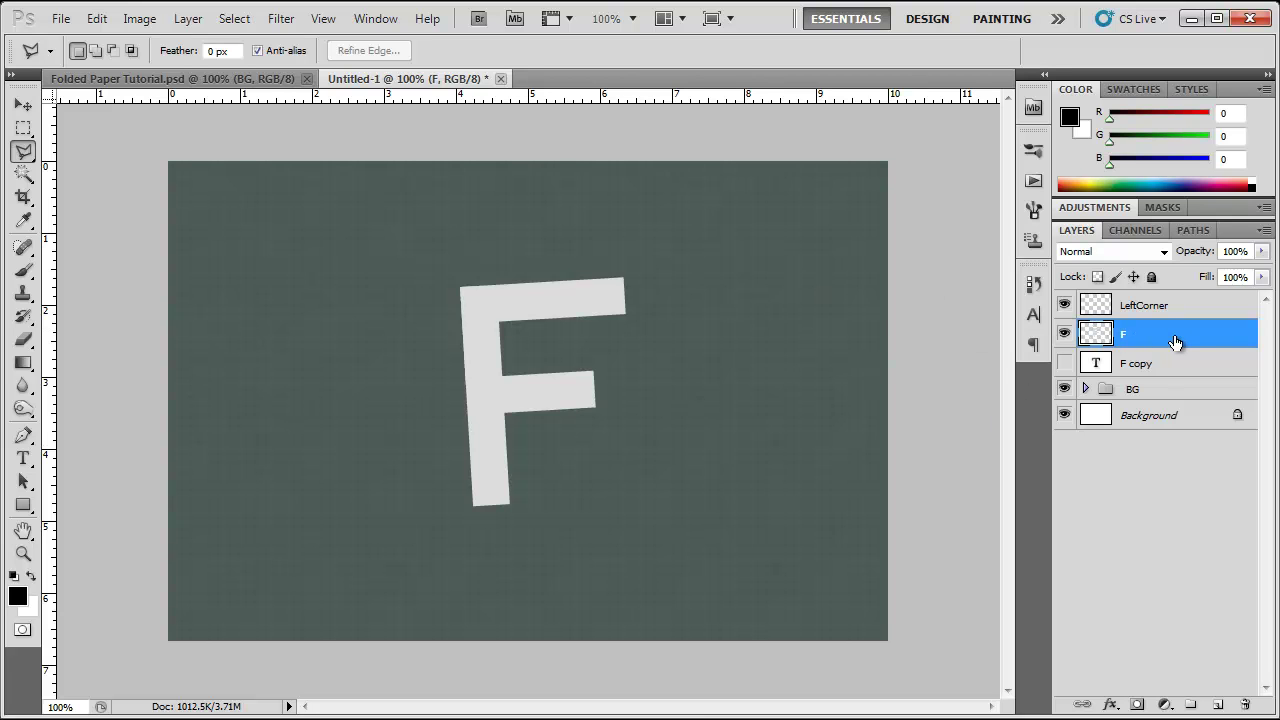
Load LeftCorner's shape as a selection and add a layer mask to F
left_click(1100, 312, "ctrl")
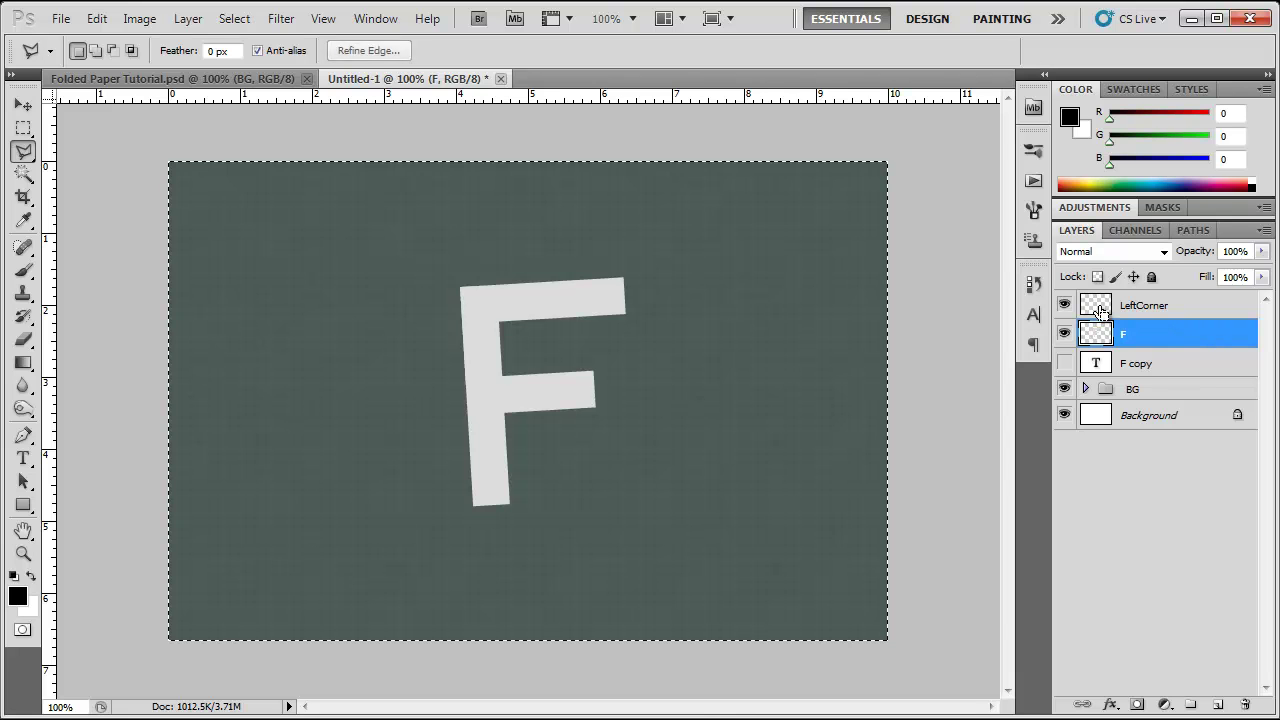
left_click(1100, 312, "ctrl")
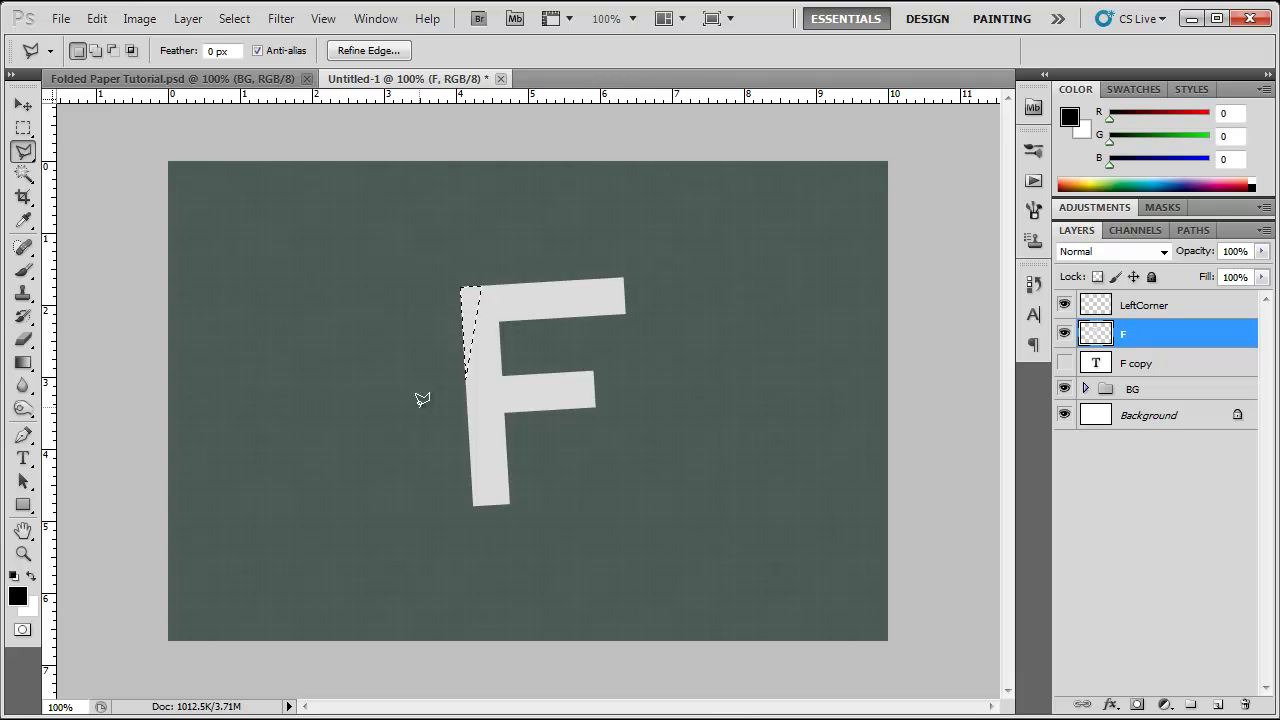
key("alt")
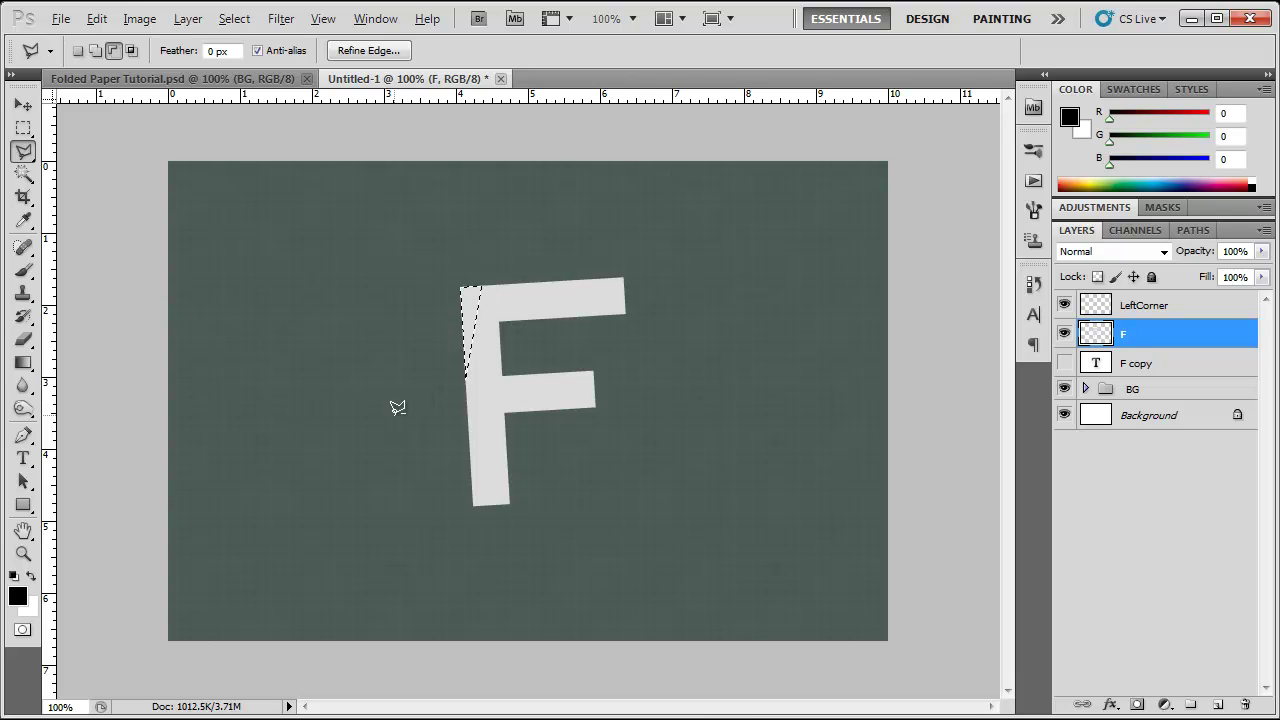
left_click(1138, 706)
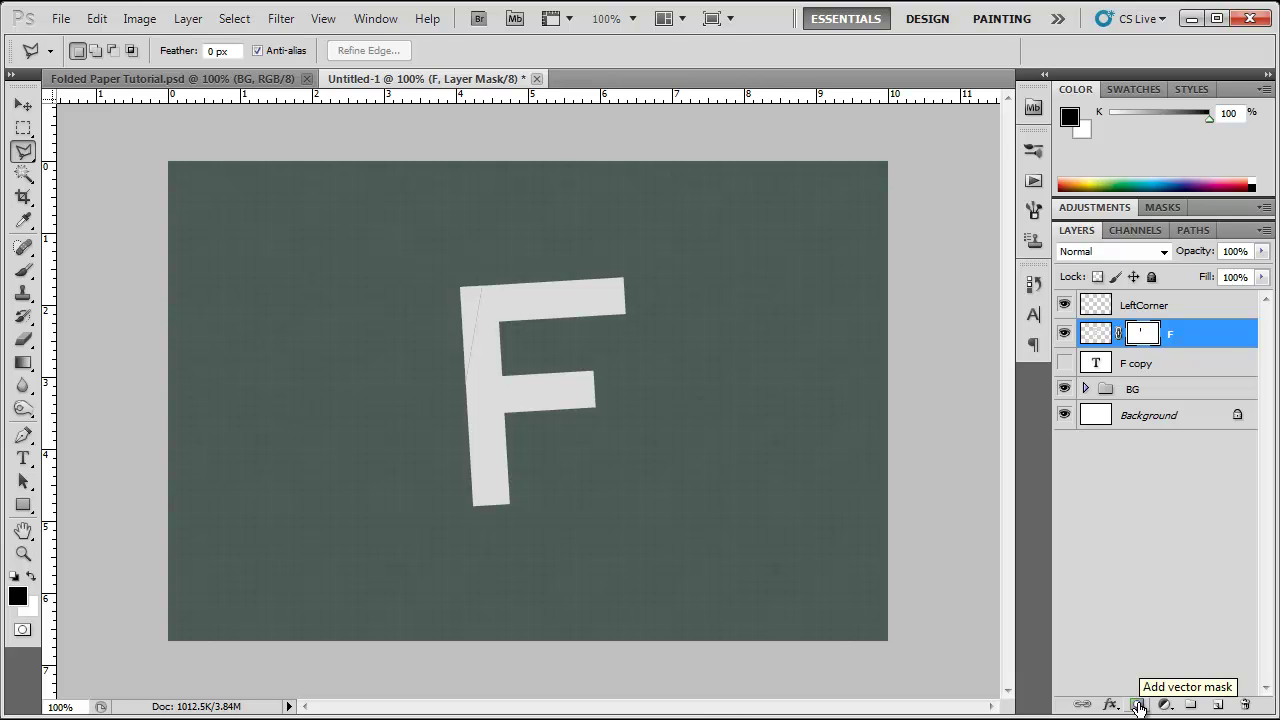
Zoom in and paint white on the F mask to remove the stem's seam line
key("z")
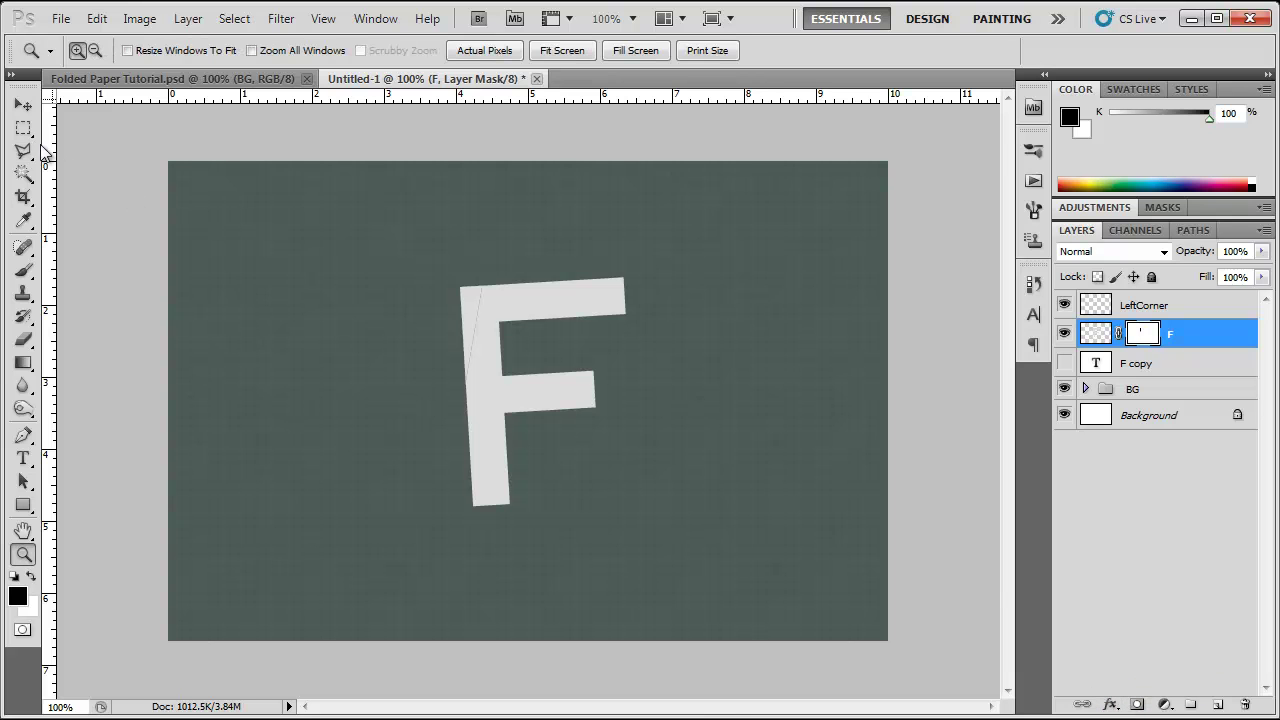
left_click(23, 104)
left_click_drag(455, 337, 517, 320)
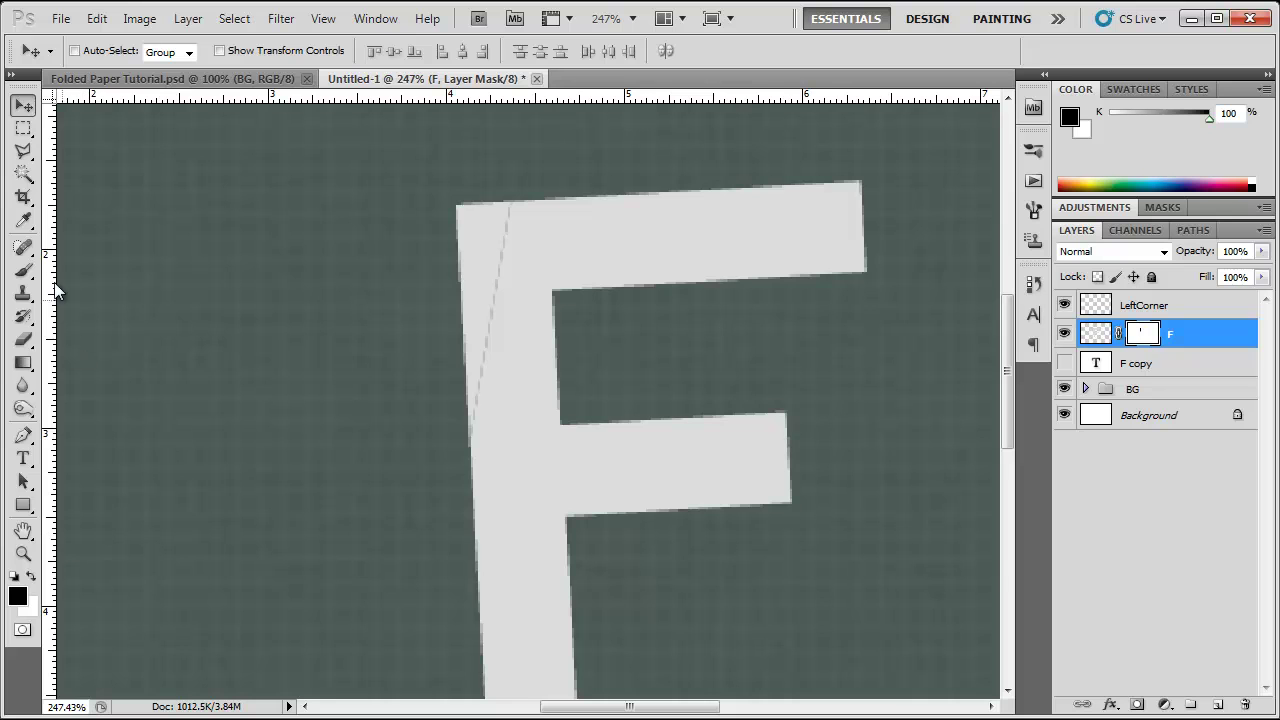
left_click(23, 270)
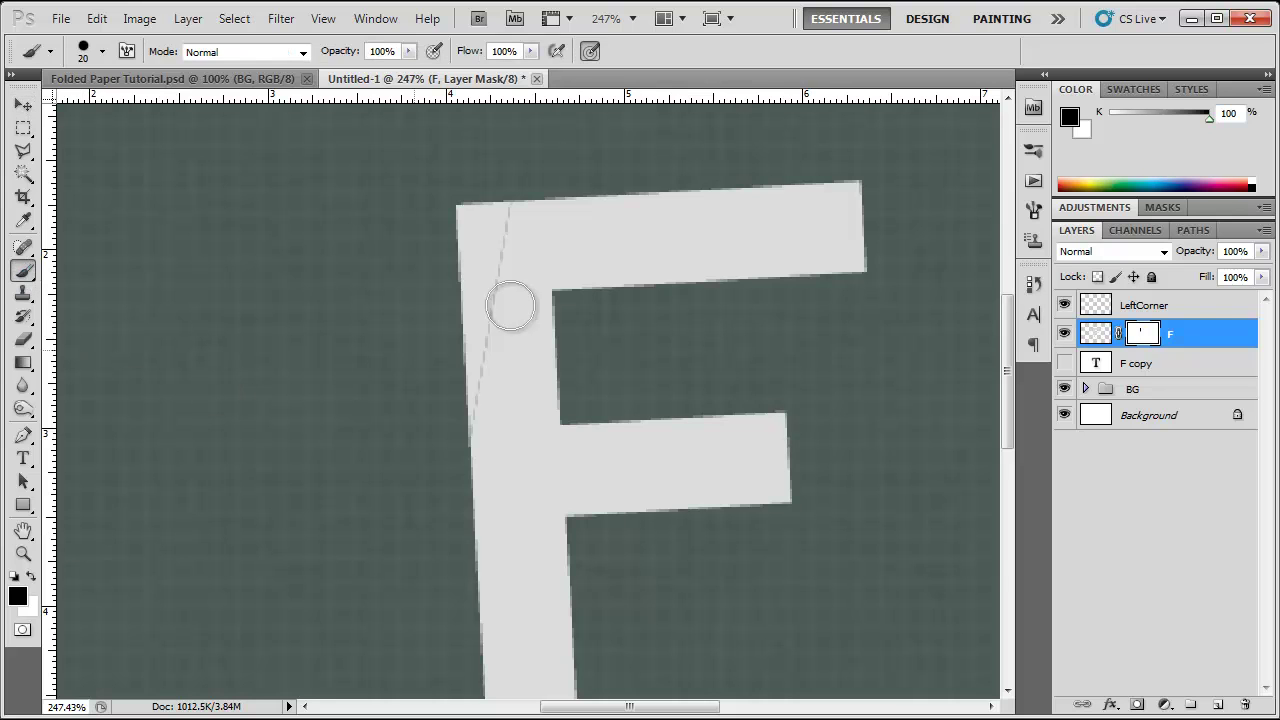
left_click(33, 577)
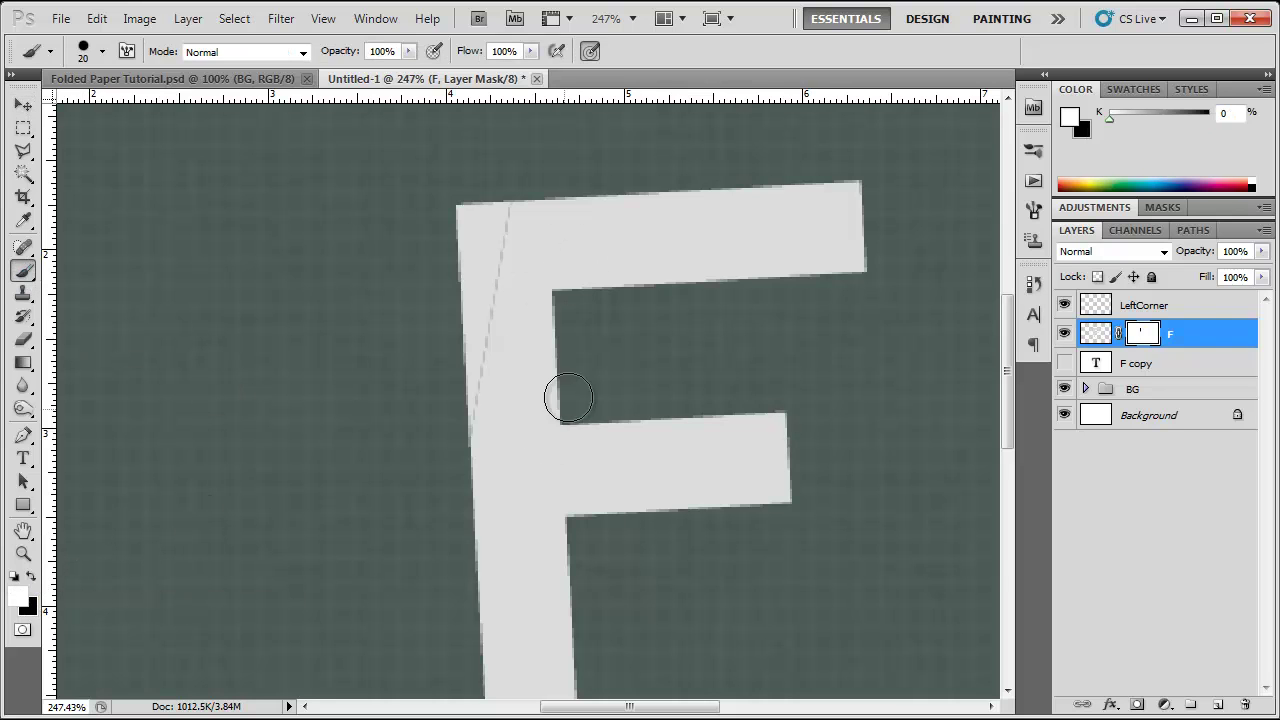
mouse_move(524, 261)
left_mouse_down()
mouse_move(517, 226)
mouse_move(491, 403)
mouse_move(508, 465)
left_mouse_up()
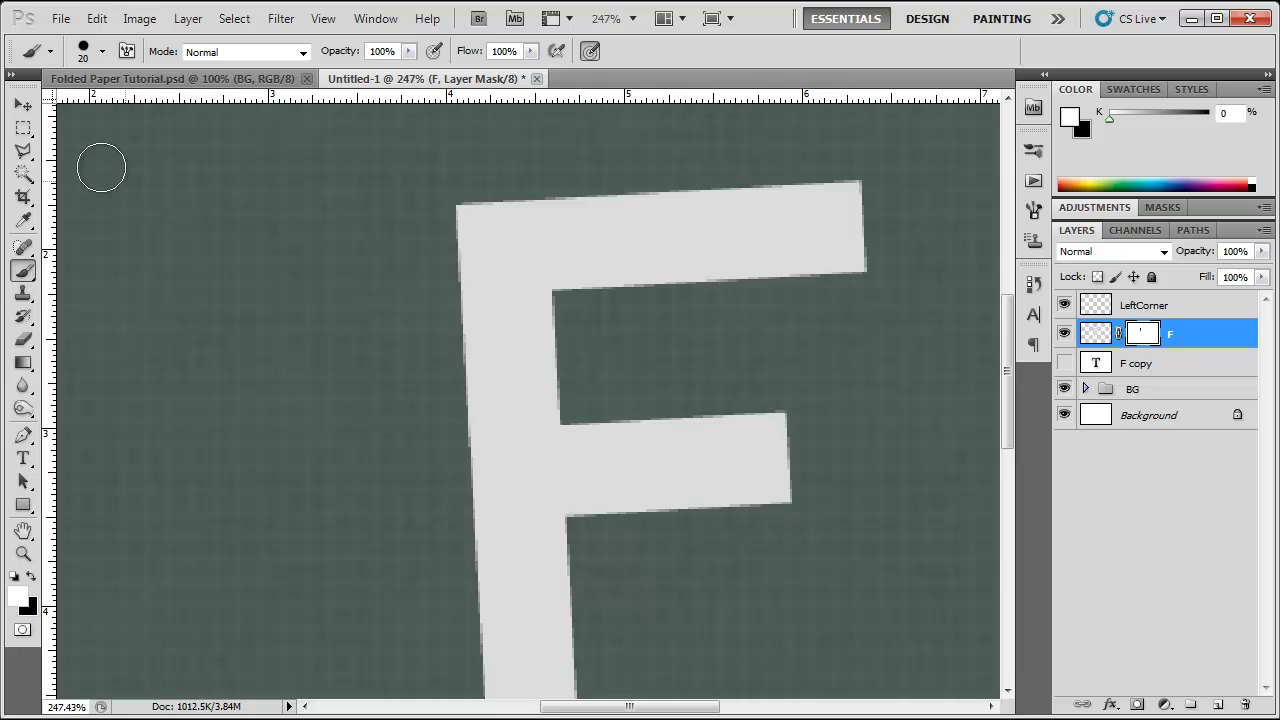
left_click(23, 104)
scroll(430, 432, "down", 1)
scroll(430, 432, "down", 5)
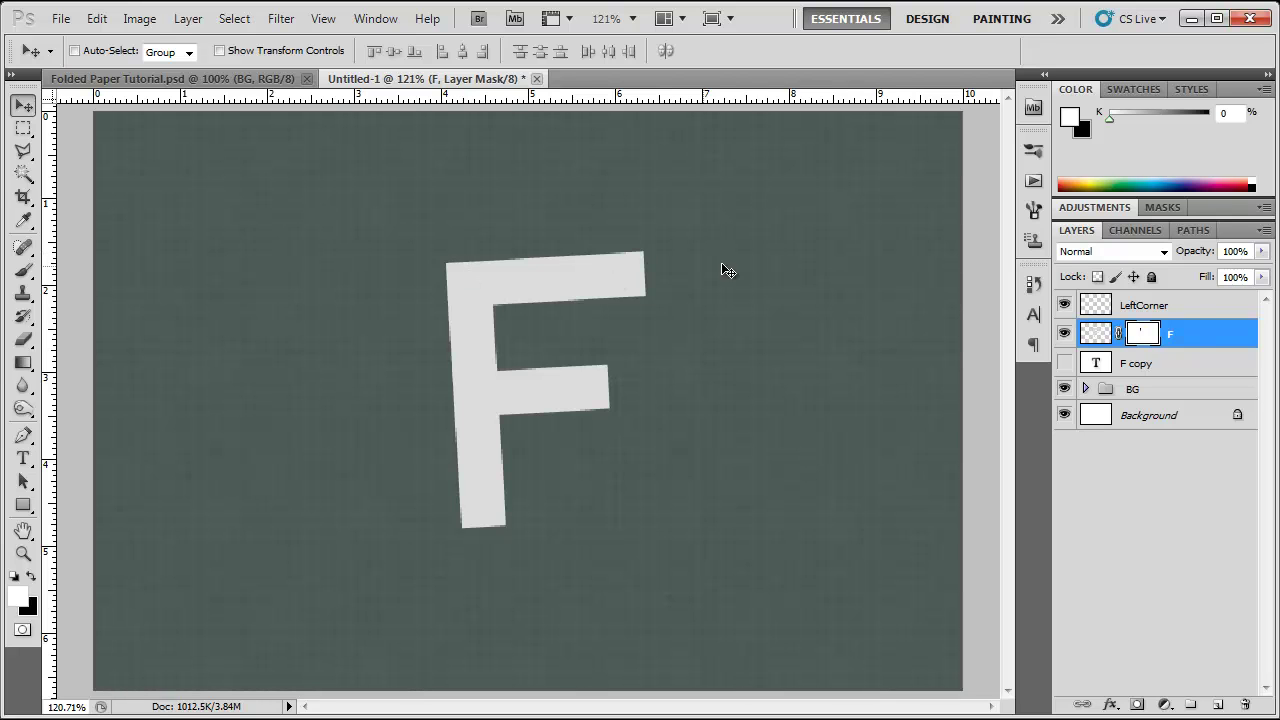
Distort LeftCorner by pulling its top-left handle down and inward
left_click(1200, 311)
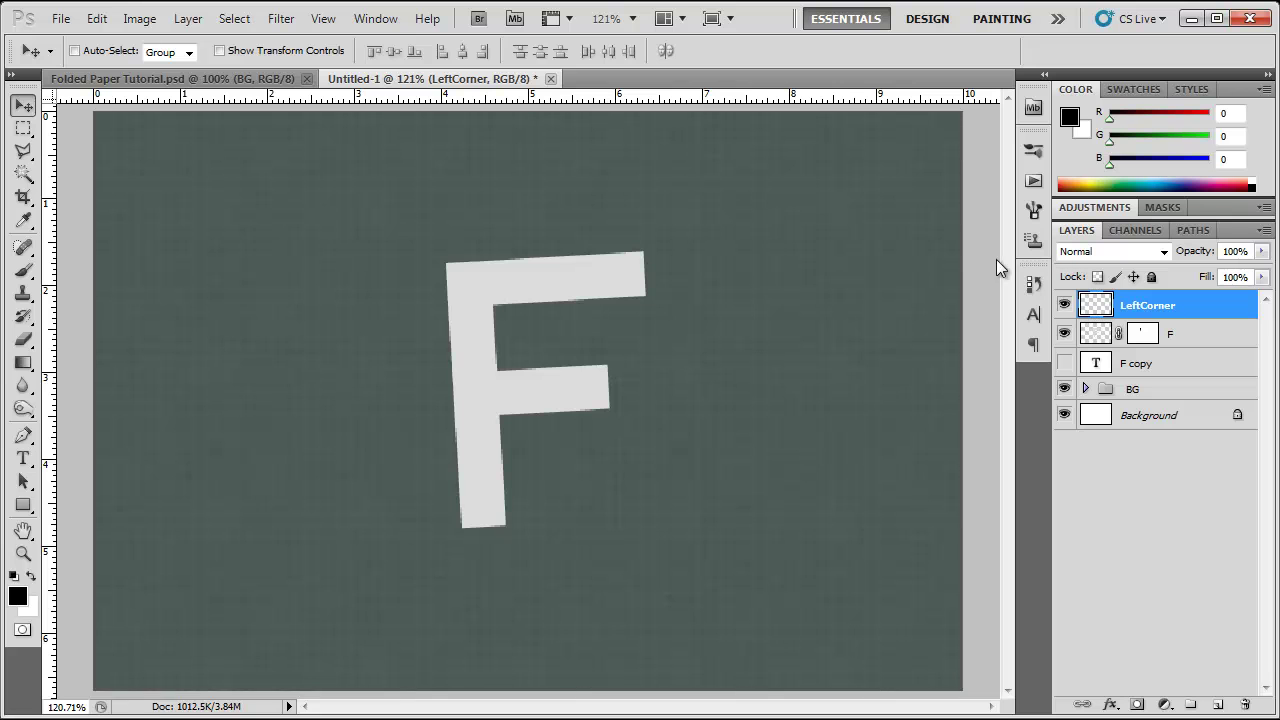
left_click(97, 19)
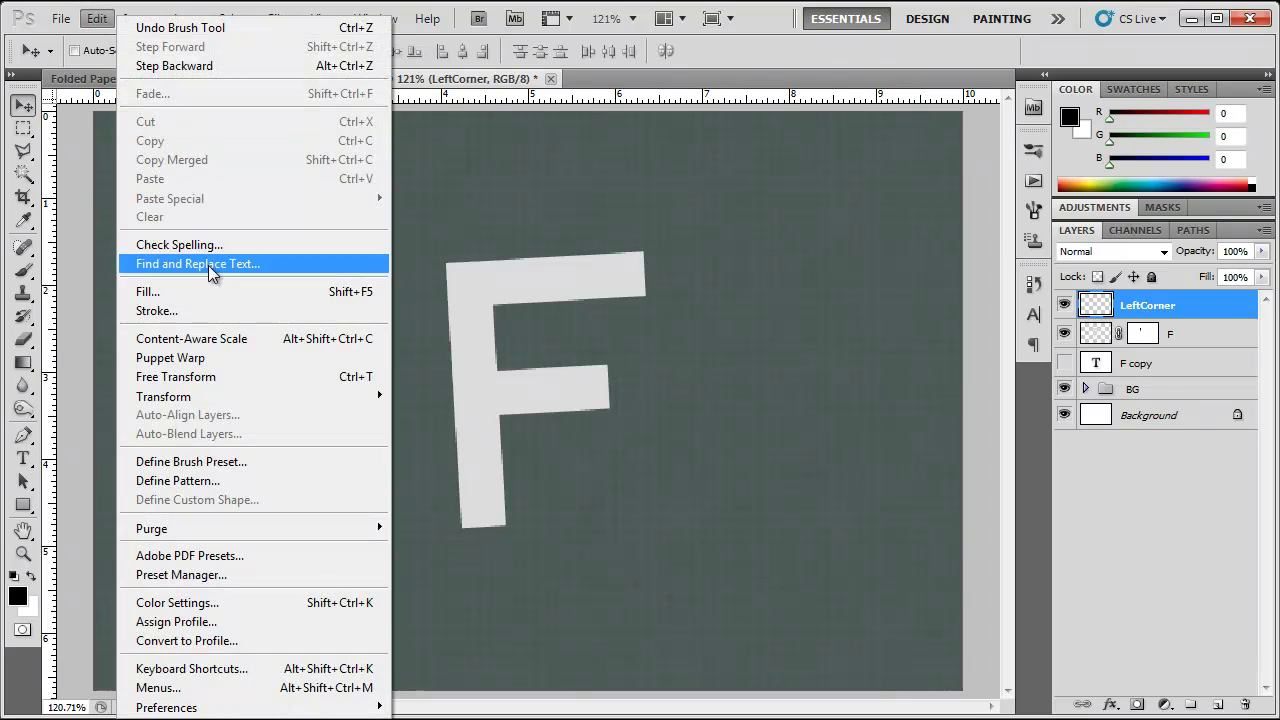
left_click(214, 370)
right_click(461, 301)
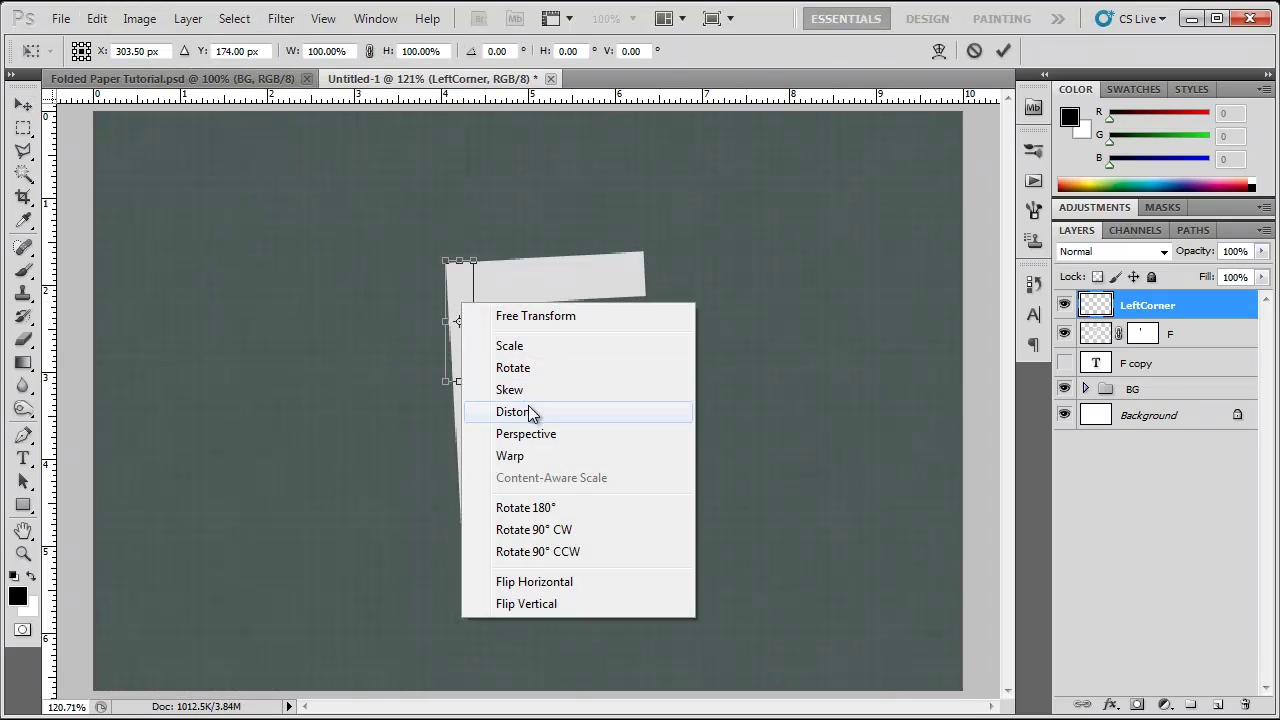
left_click(528, 405)
left_click_drag(447, 266, 456, 279)
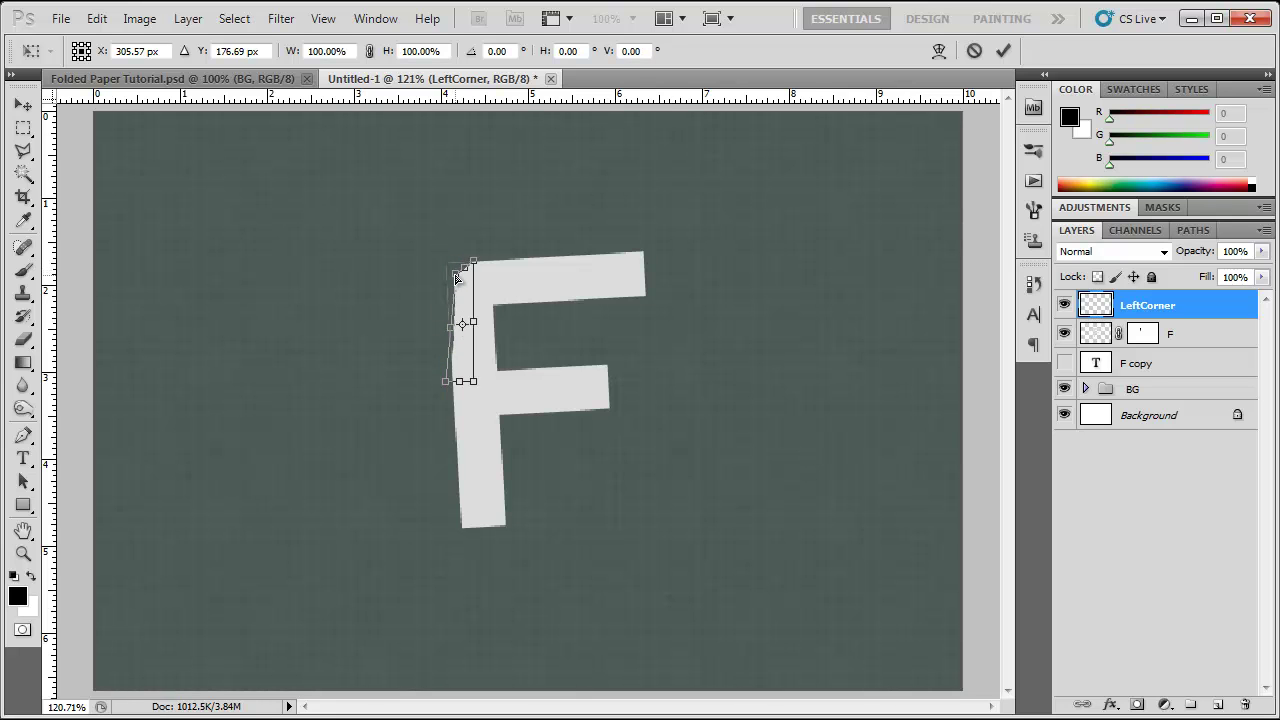
key("Return")
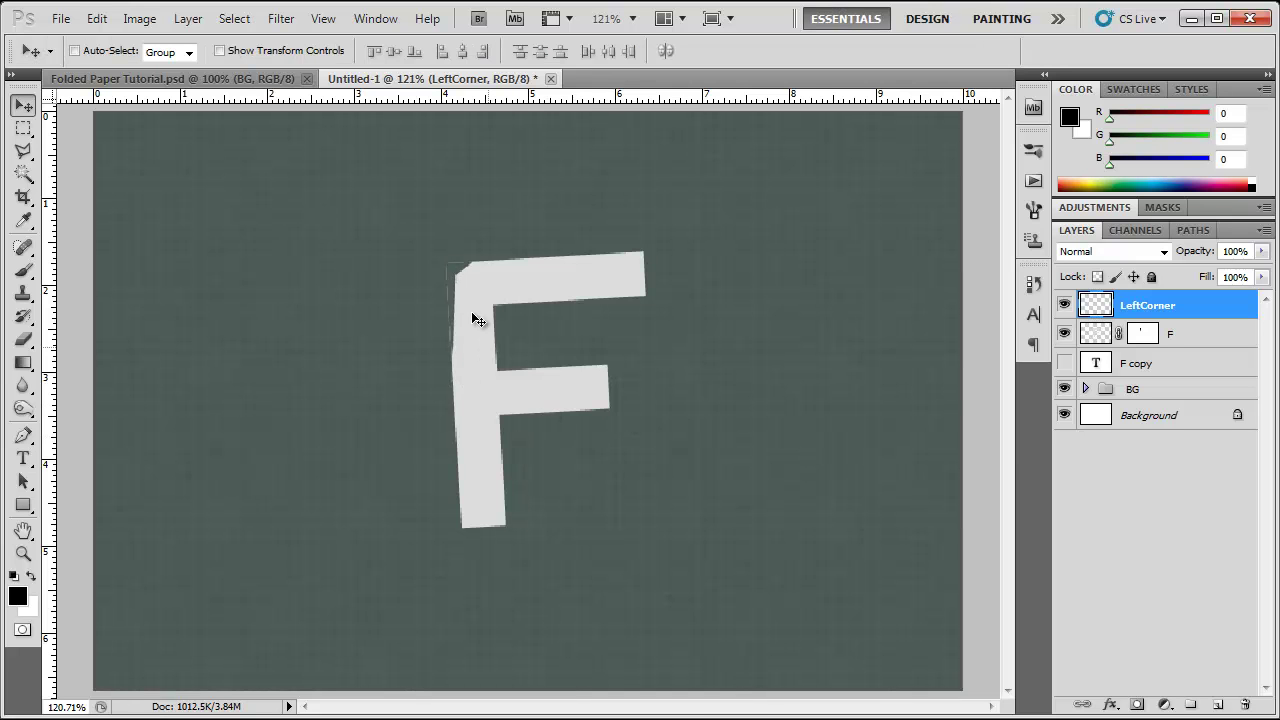
scroll(462, 255, "up", 5)
scroll(471, 286, "up", 3)
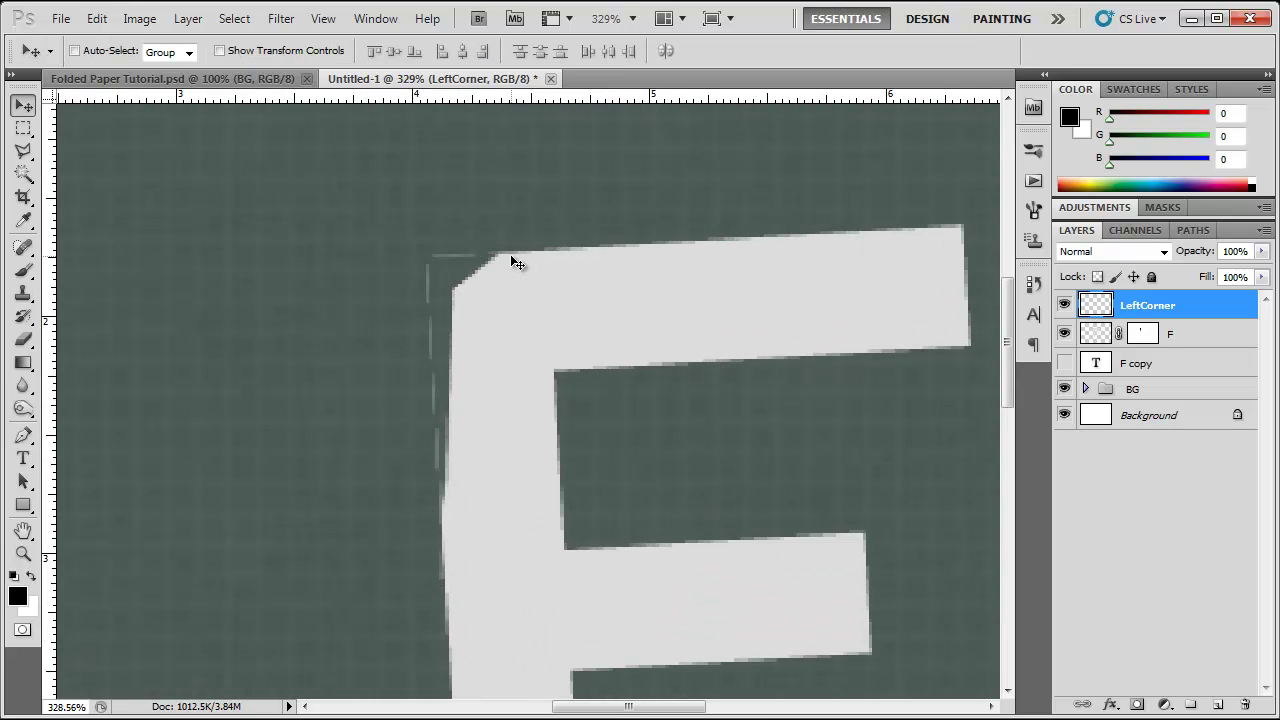
Paint black on the F layer's mask over the leftover corner outline
left_click(1147, 336)
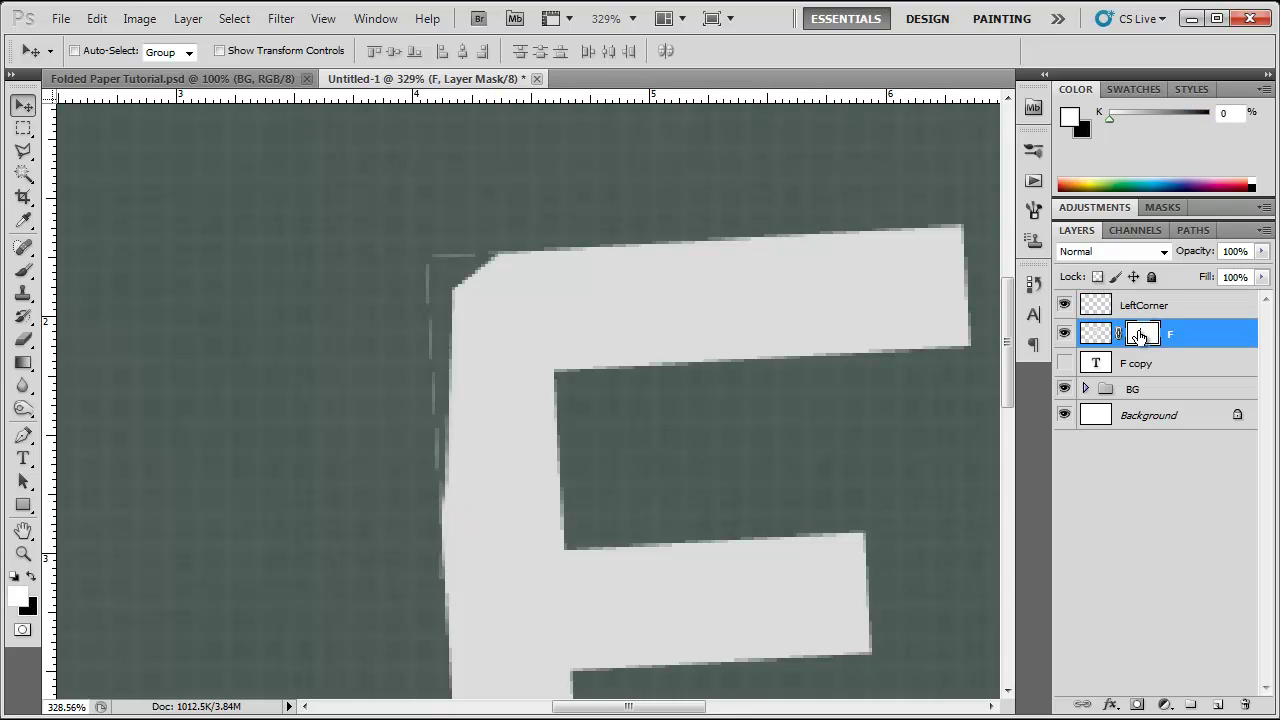
left_click(32, 577)
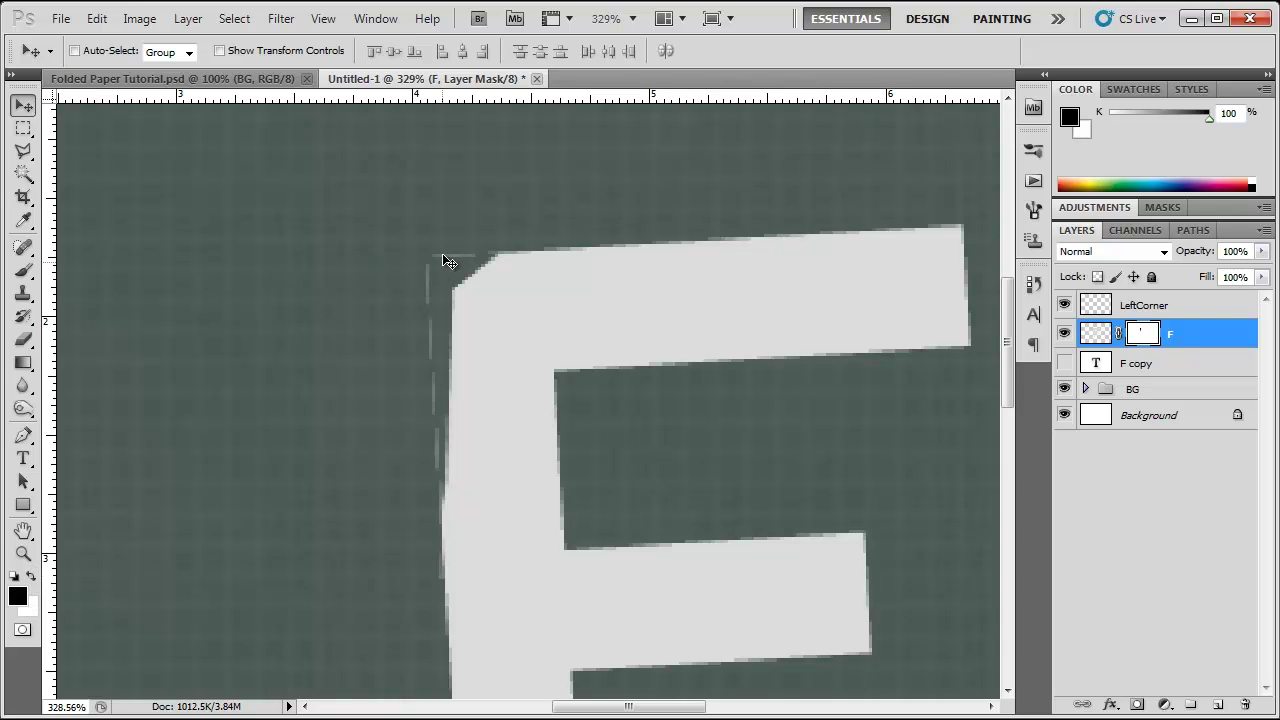
left_click(23, 270)
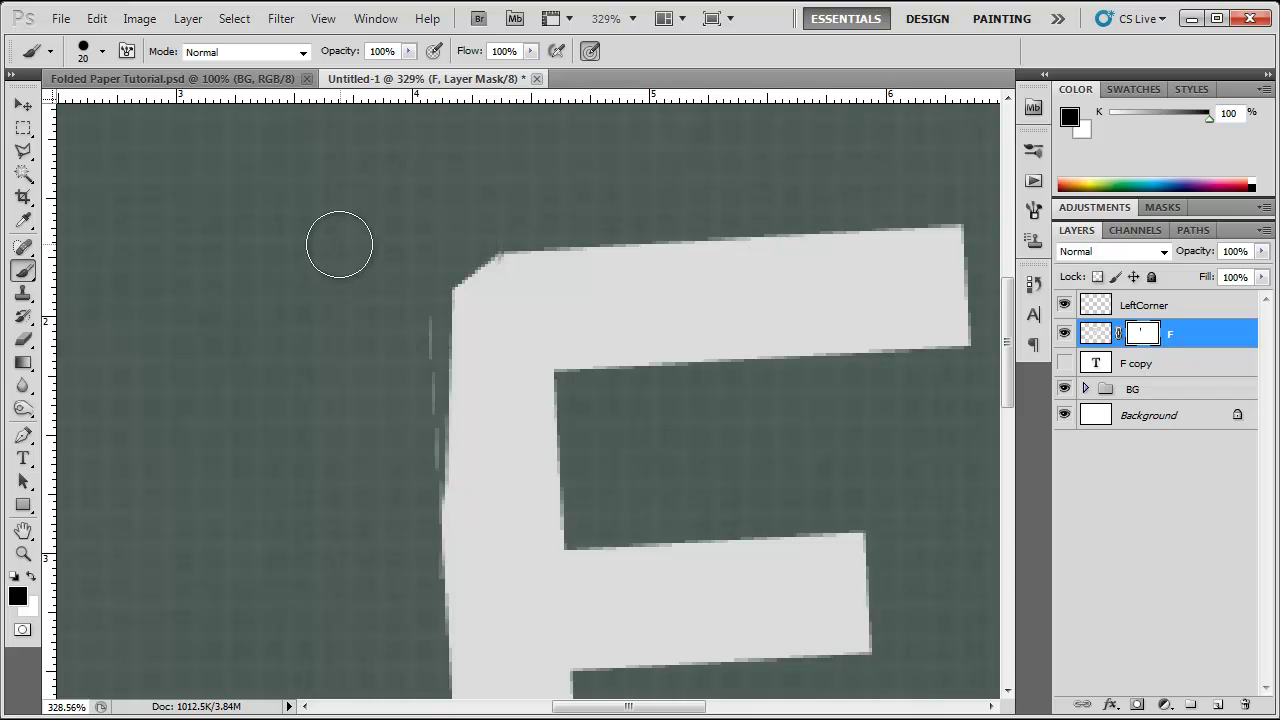
scroll(366, 486, "down", 5)
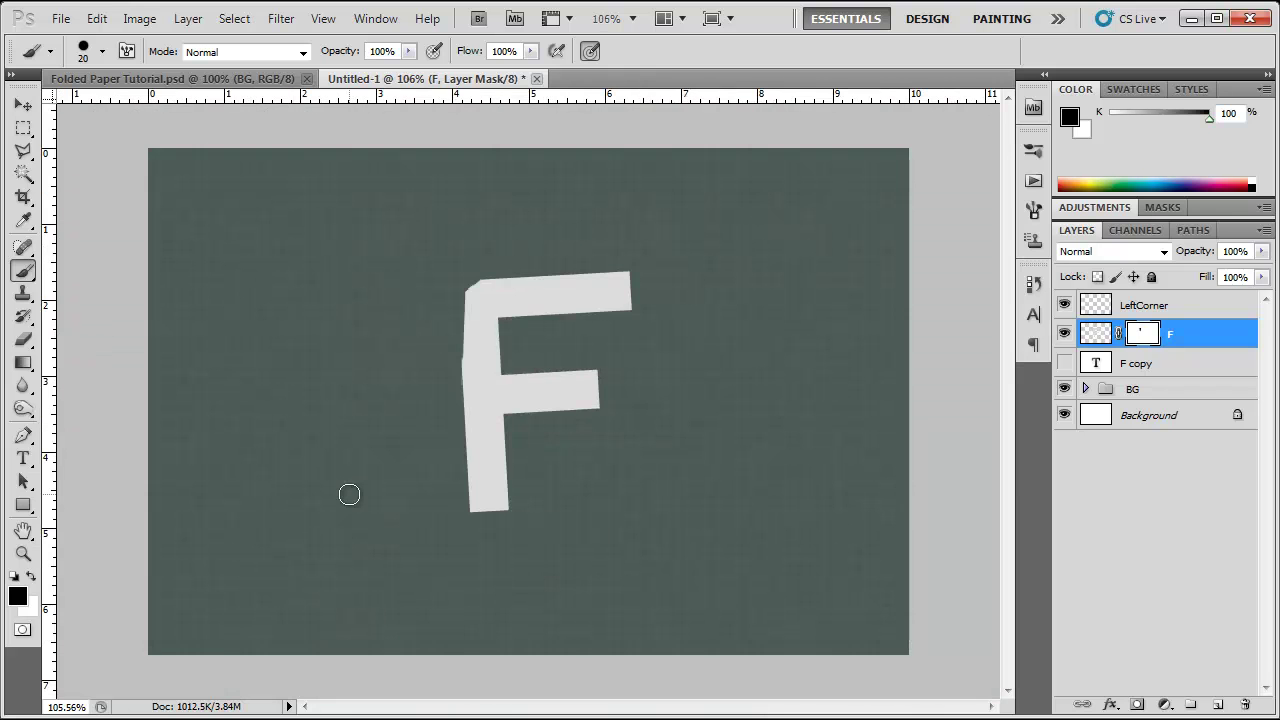
scroll(436, 398, "up", 2)
scroll(300, 206, "down", 1)
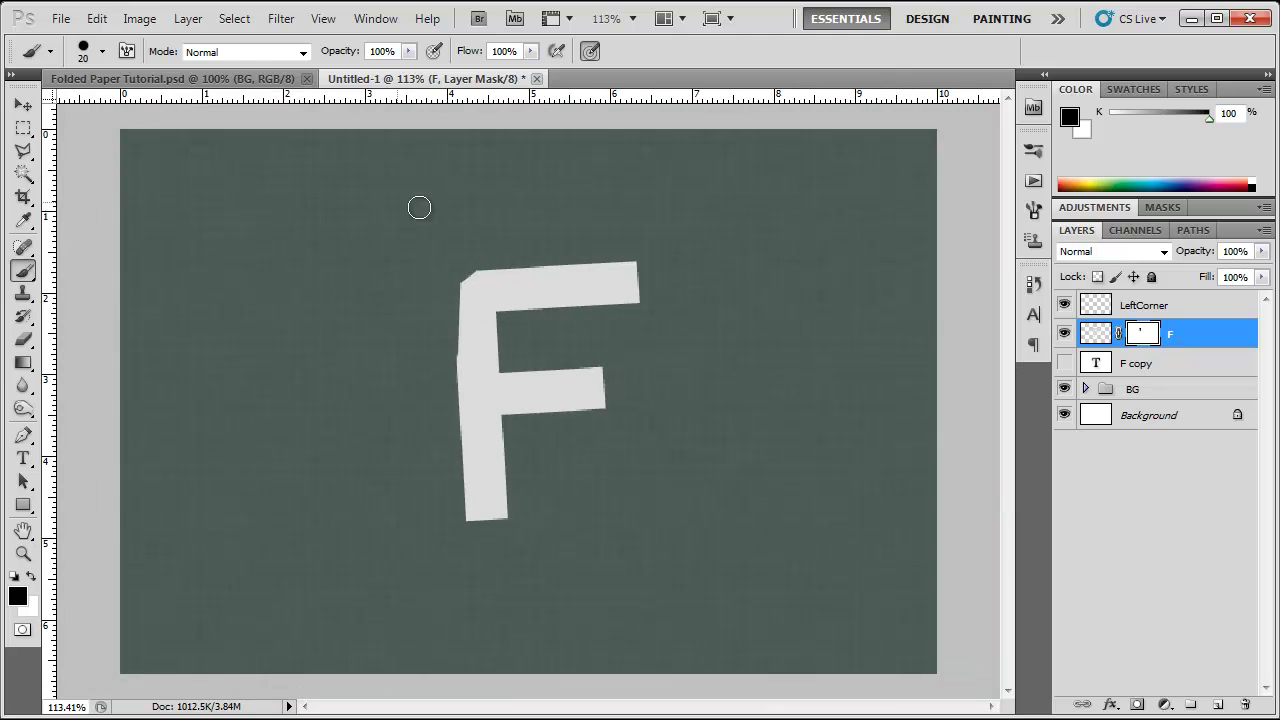
left_click(23, 104)
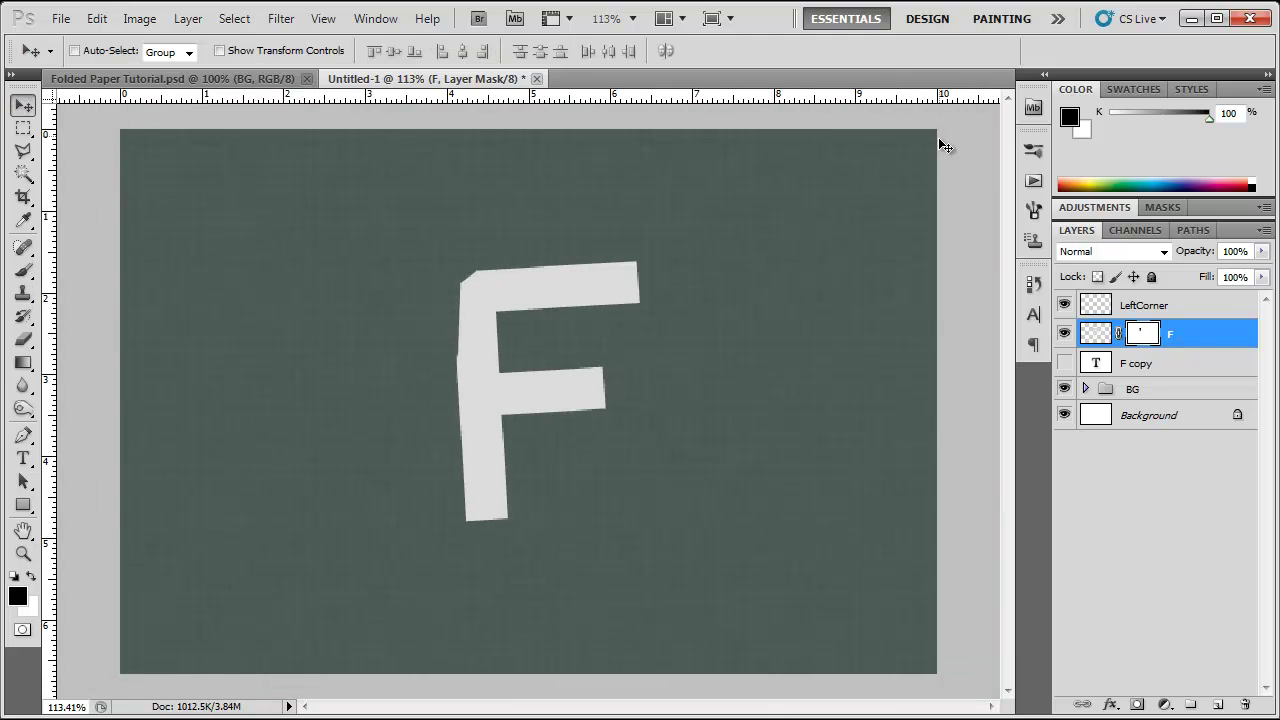
Run the Dodge Tool down LeftCorner's folded top-left edge to highlight it
left_click(1211, 314)
left_click(25, 412)
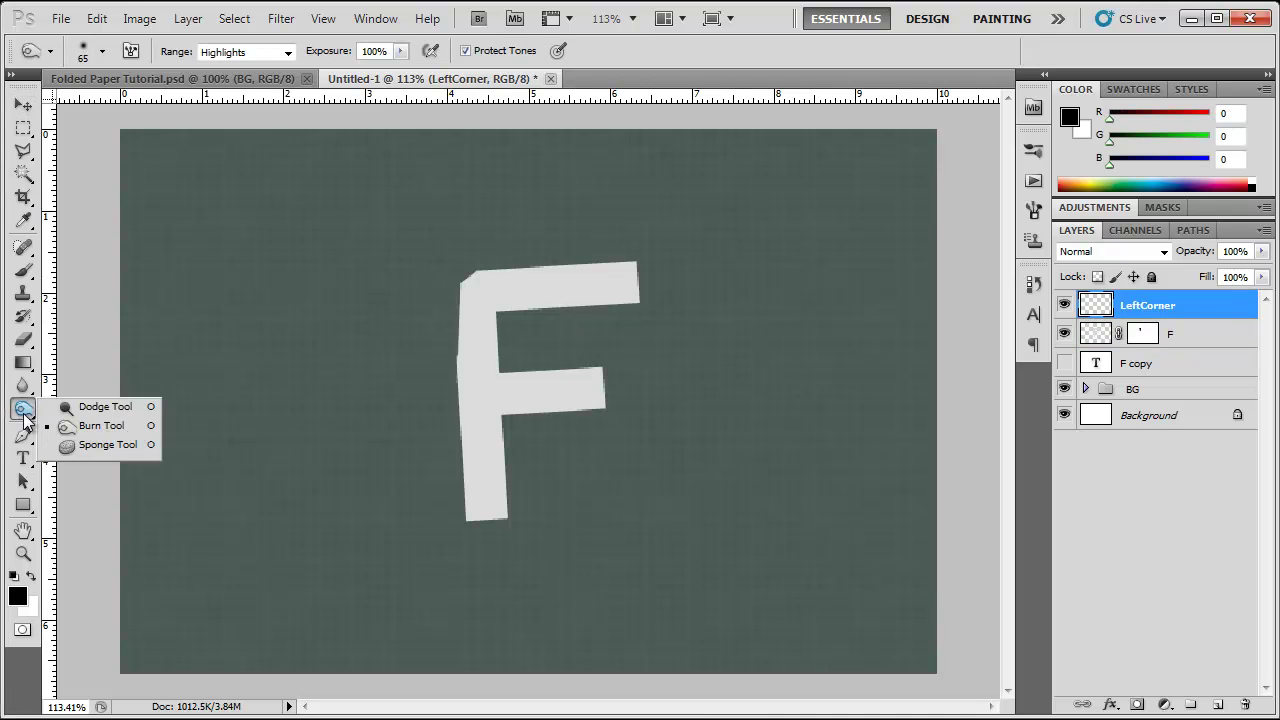
left_click(90, 410)
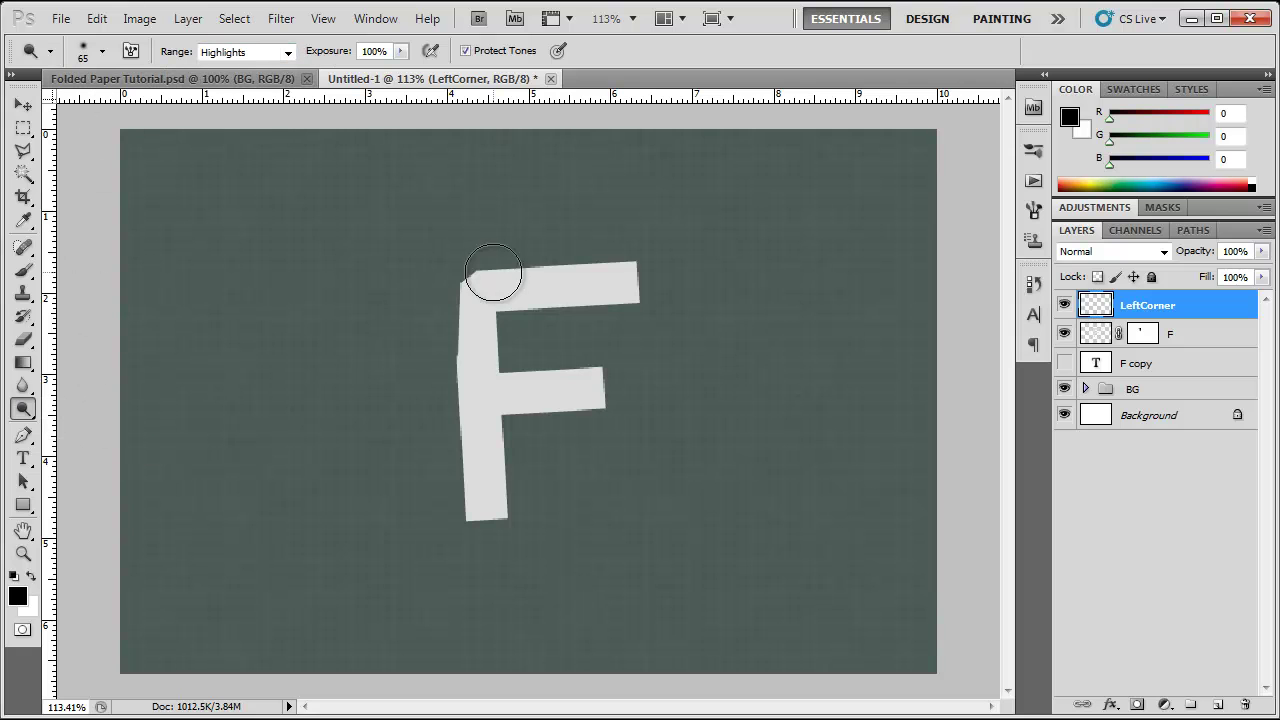
left_click_drag(486, 263, 468, 350)
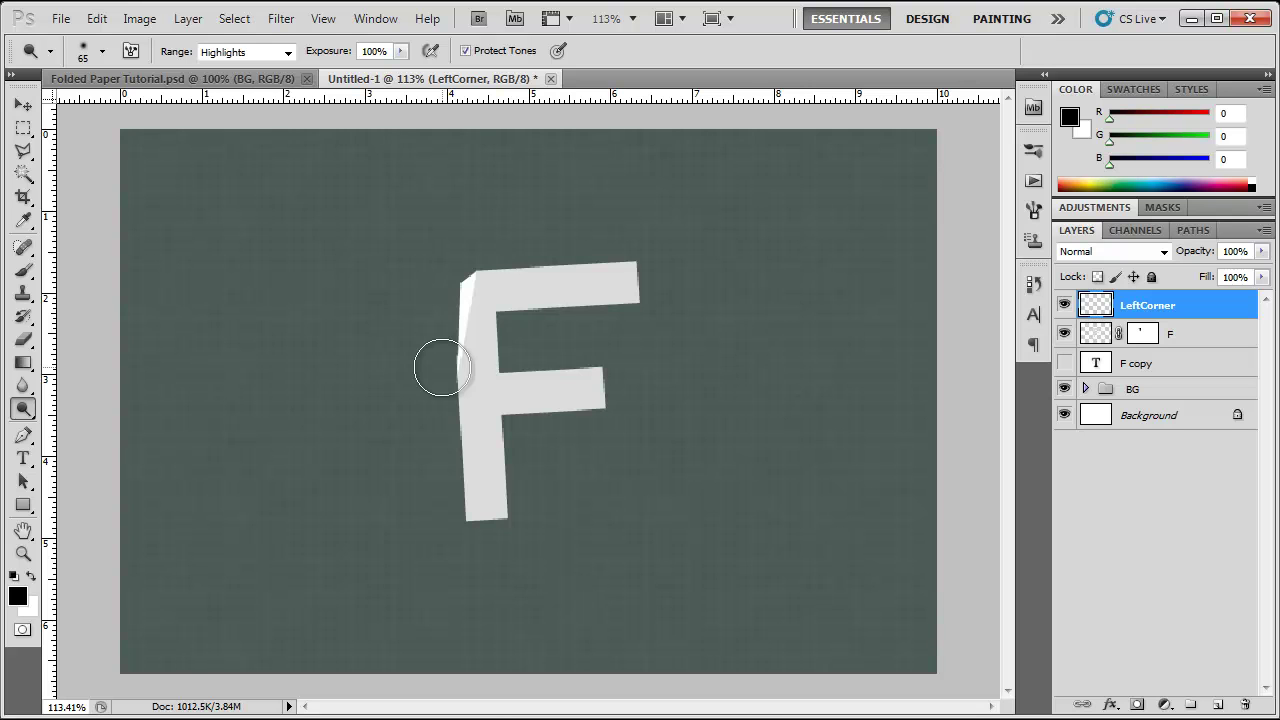
Copy a Polygonal Lasso triangle at the F's top-right corner onto a new layer
left_click(1200, 340)
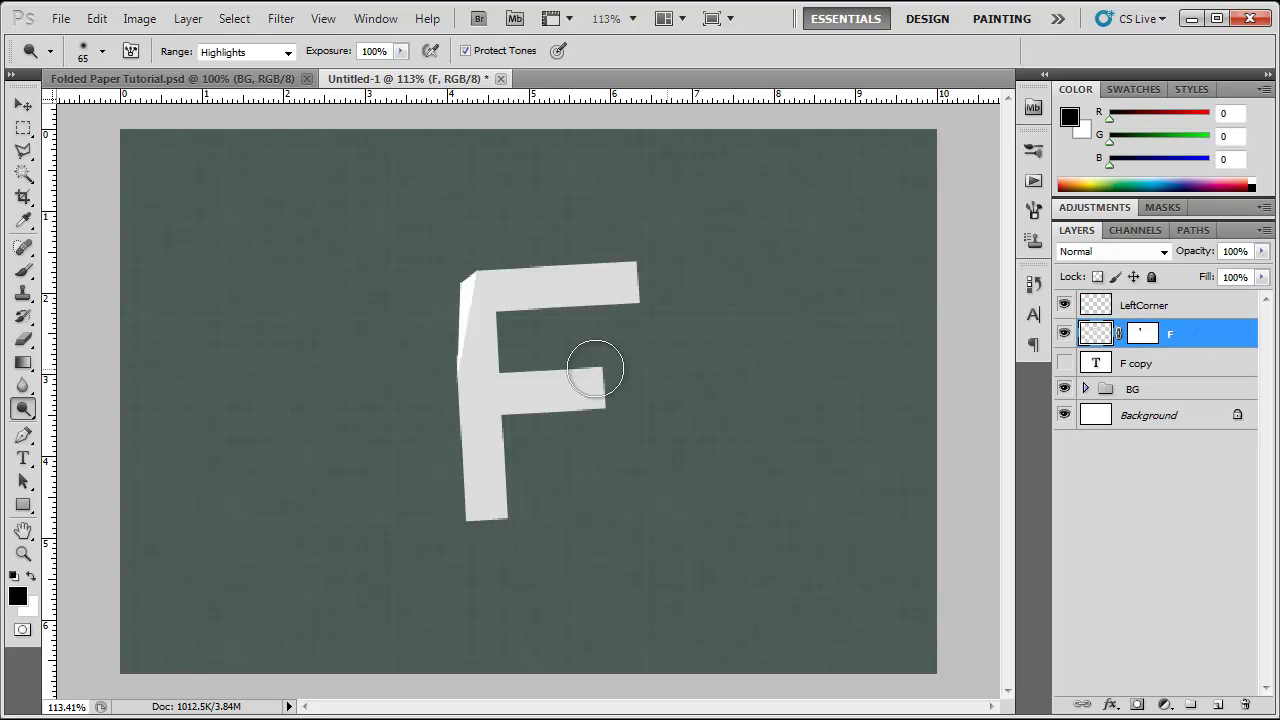
left_click(28, 150)
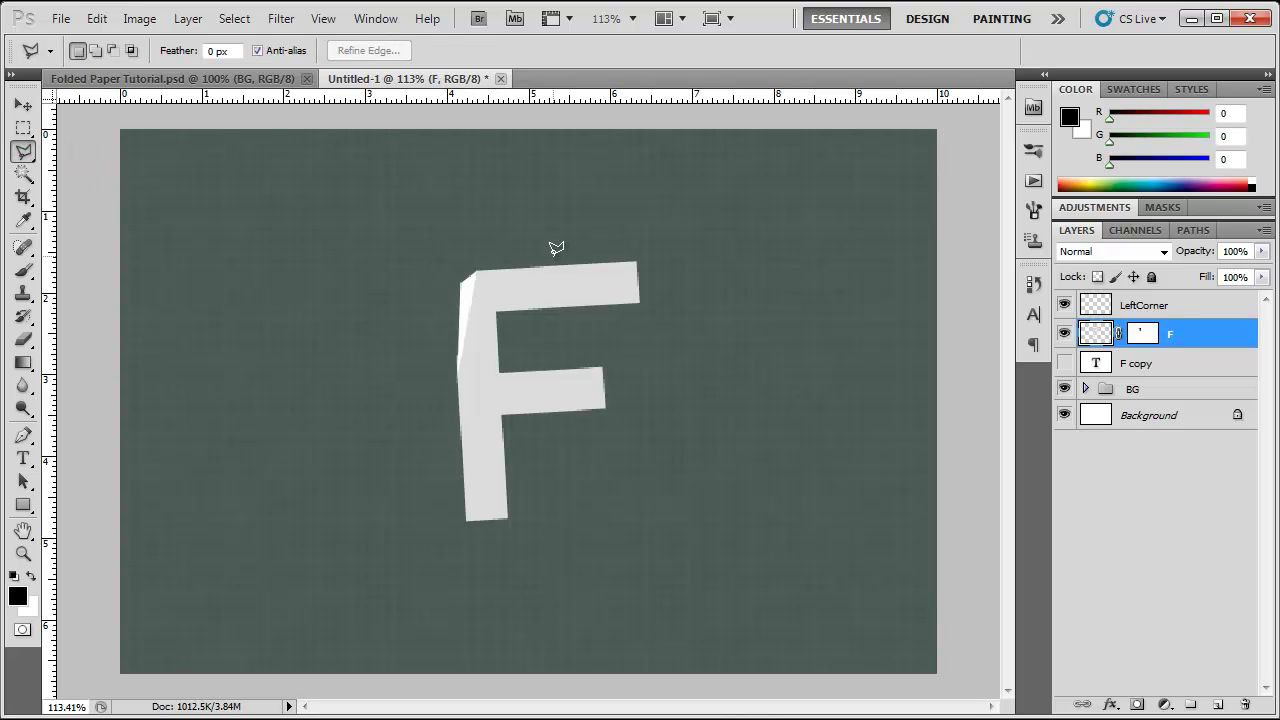
left_click(601, 257)
left_click(648, 296)
left_click(648, 248)
left_click(603, 251)
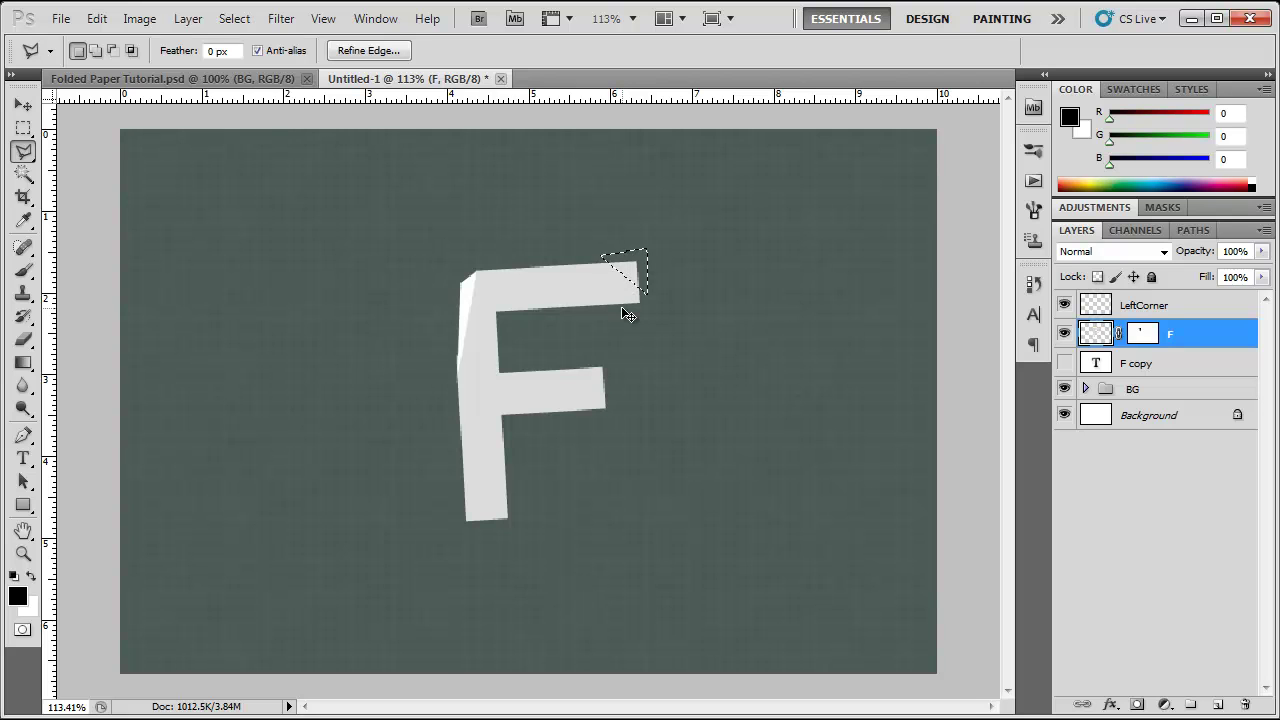
key("ctrl+j")
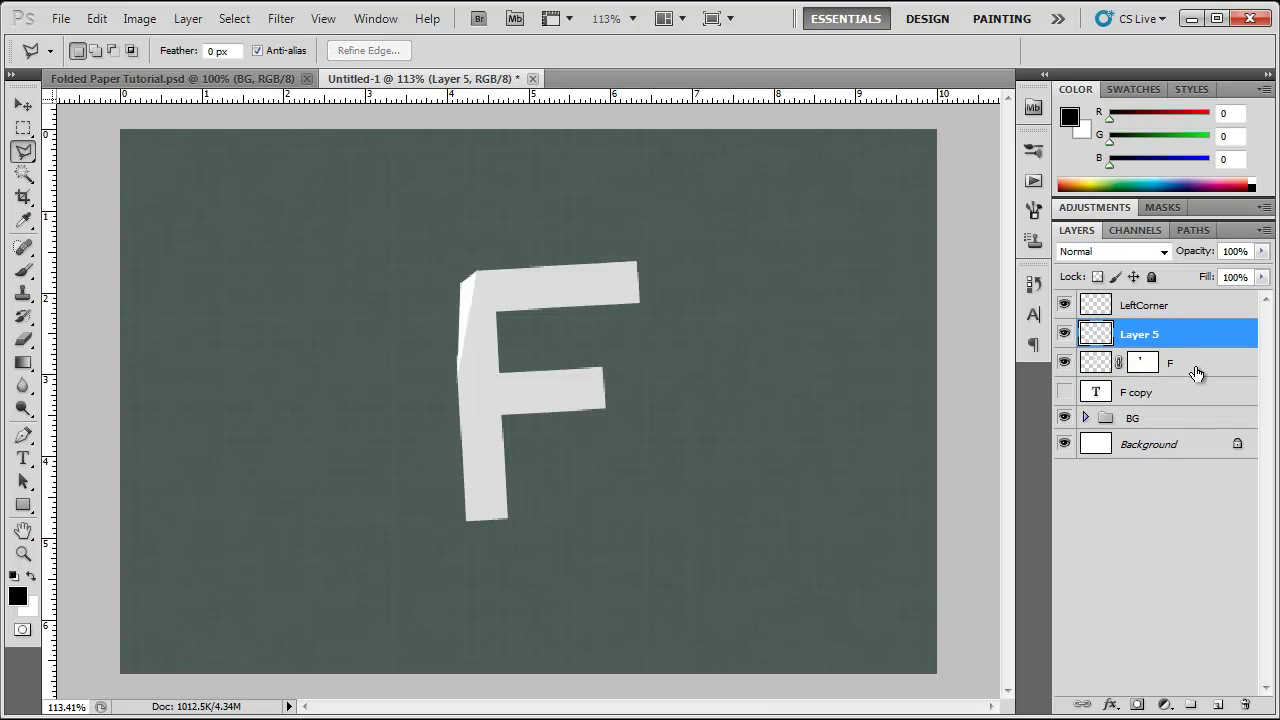
Rename the new layer RightCorner and load its shape as a selection
left_click(1197, 372)
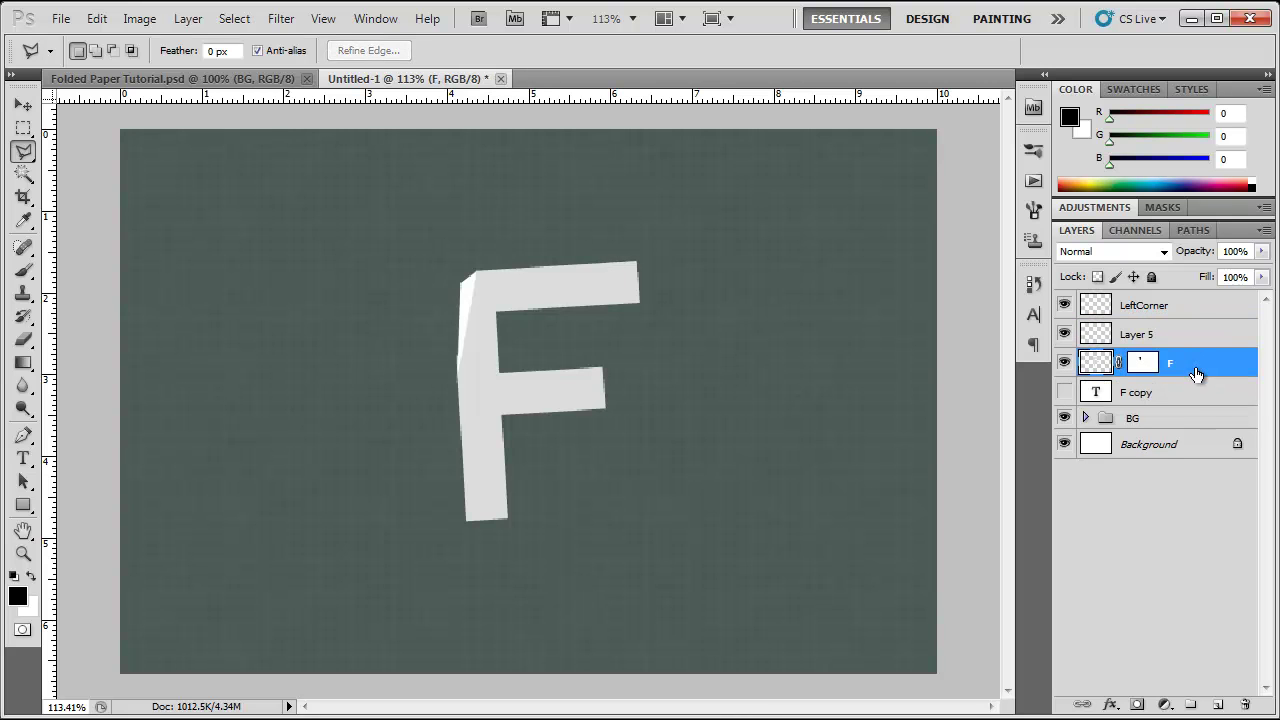
double_click(1132, 335)
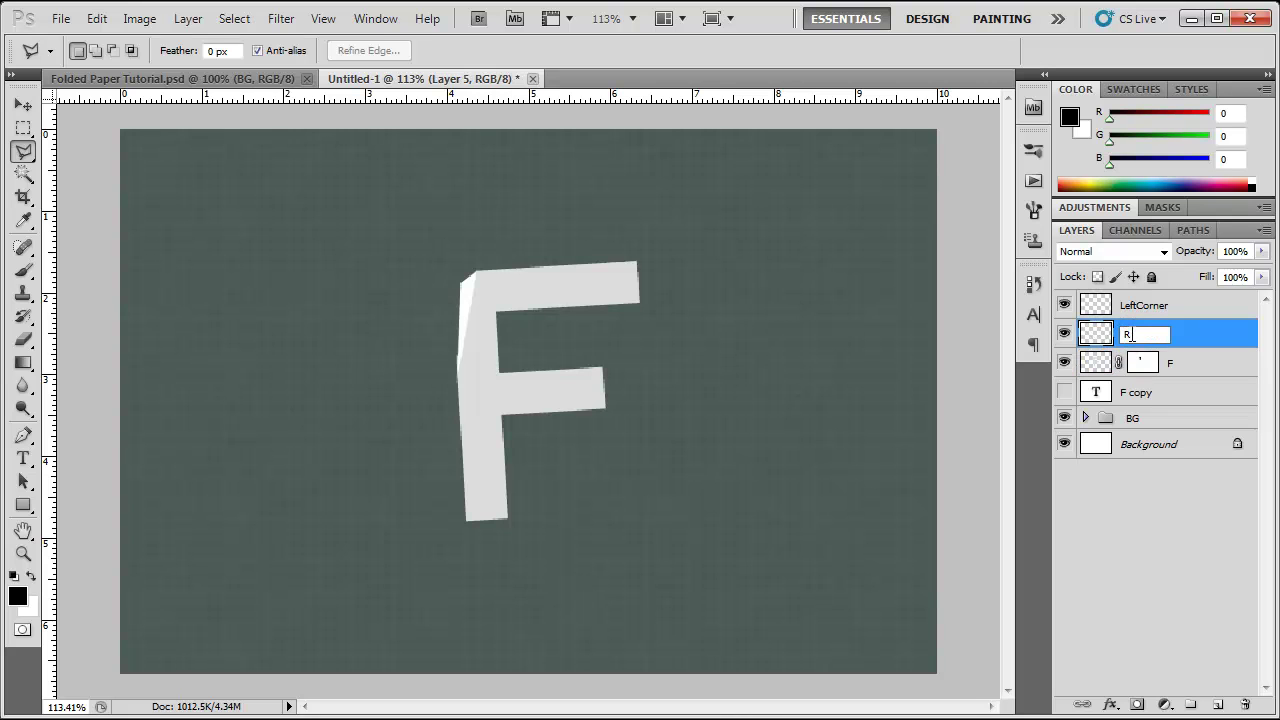
type("RightCorner")
key("Return")
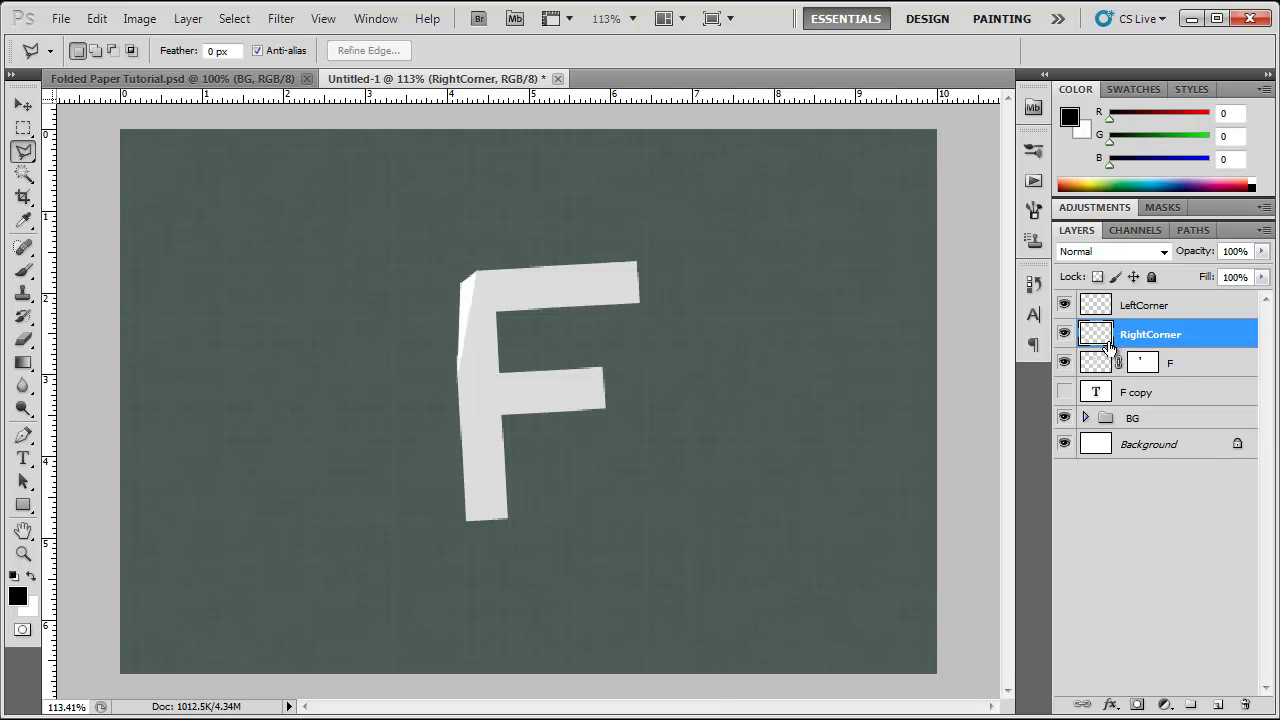
left_click(1182, 368)
left_click(1097, 342, "ctrl")
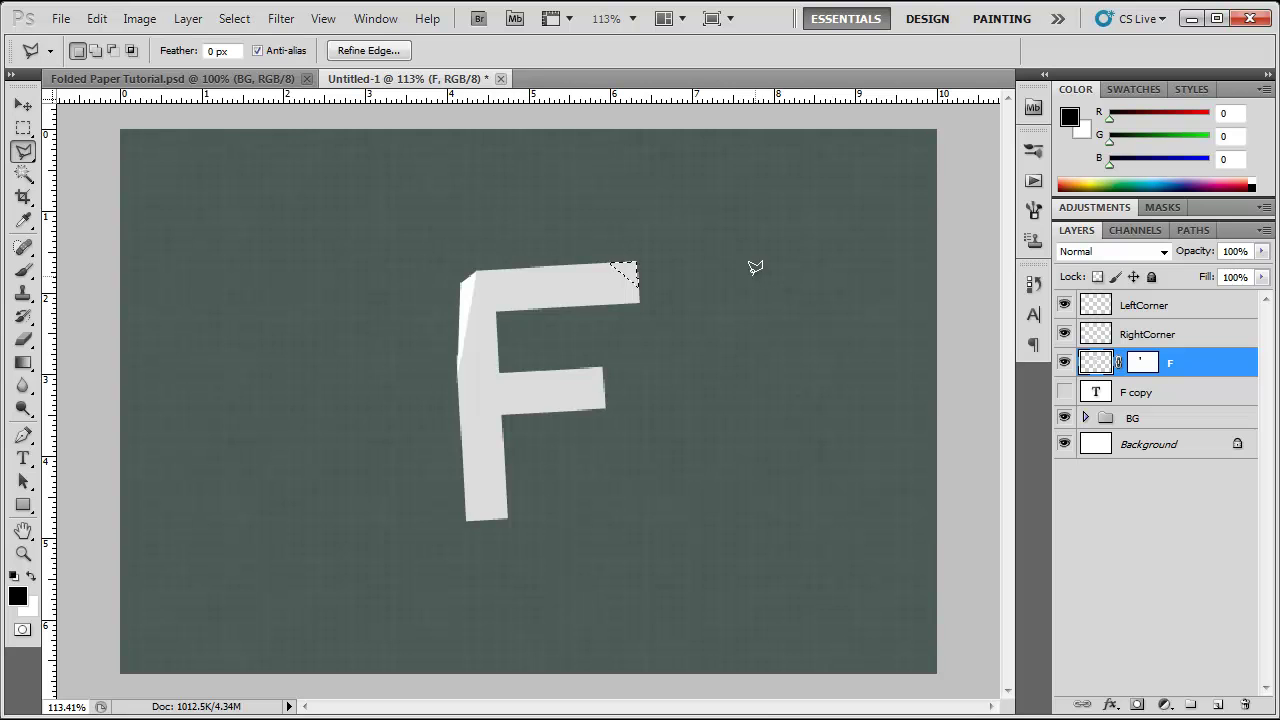
Mask out the top-right corner on F's mask, checking against RightCorner, then deselect
scroll(674, 257, "up", 3)
key("b")
left_click(1142, 362)
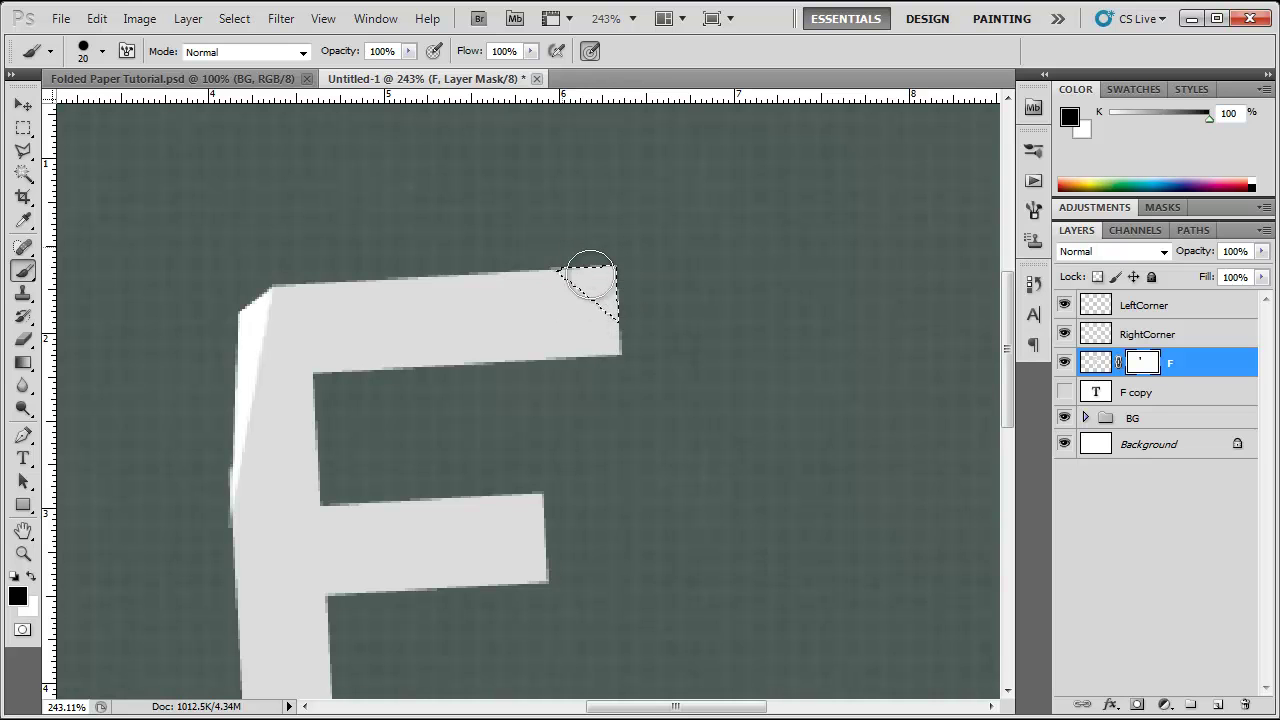
left_click(1064, 333)
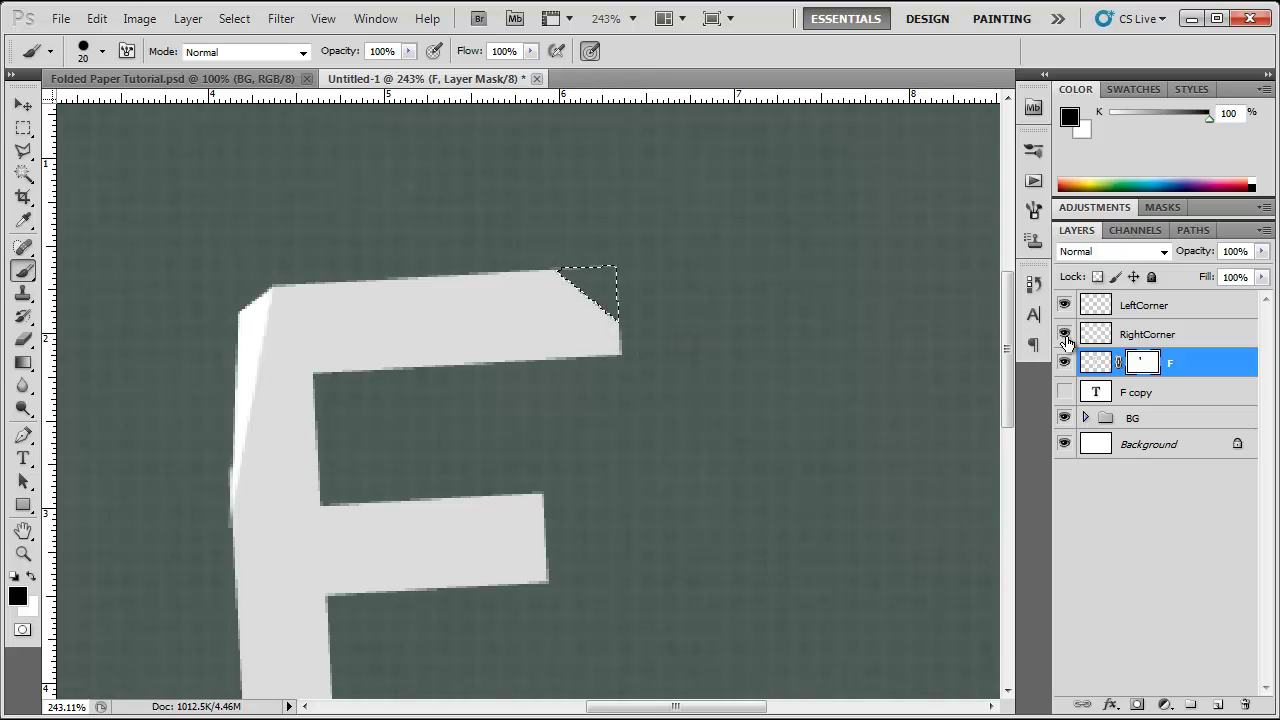
left_click(1065, 335)
left_click(1065, 335)
left_click(1065, 335)
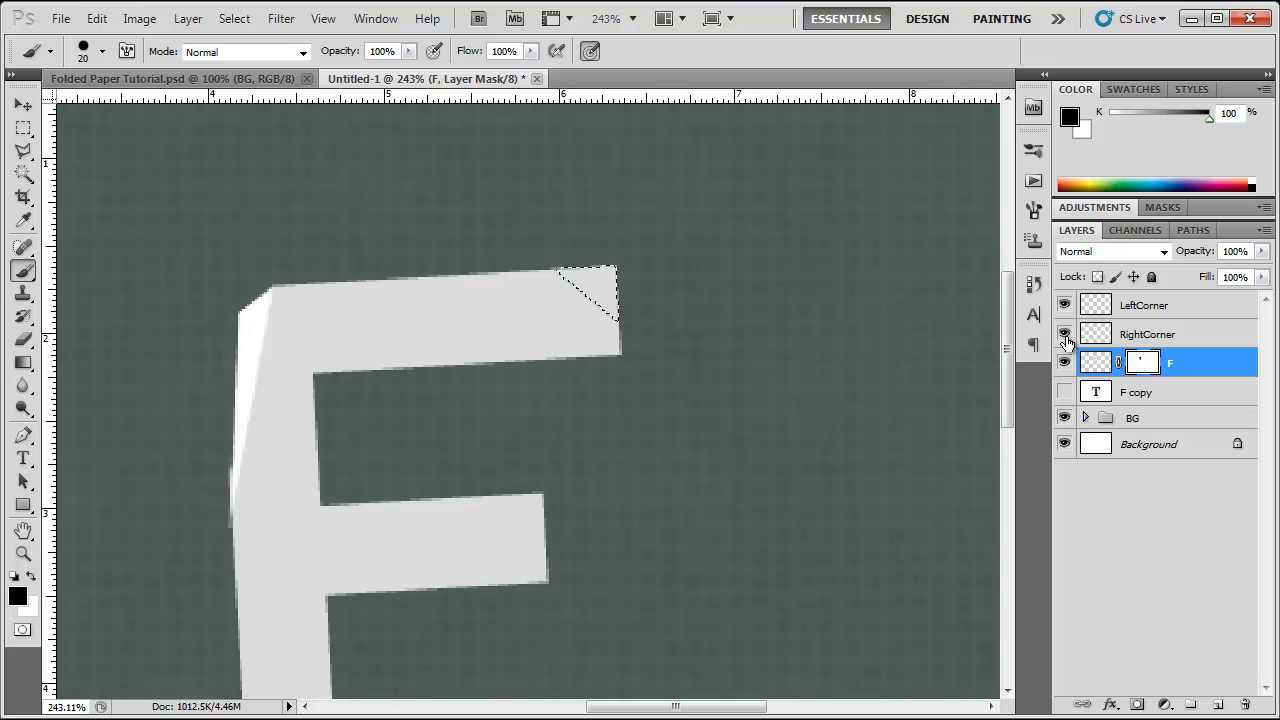
key("ctrl+d")
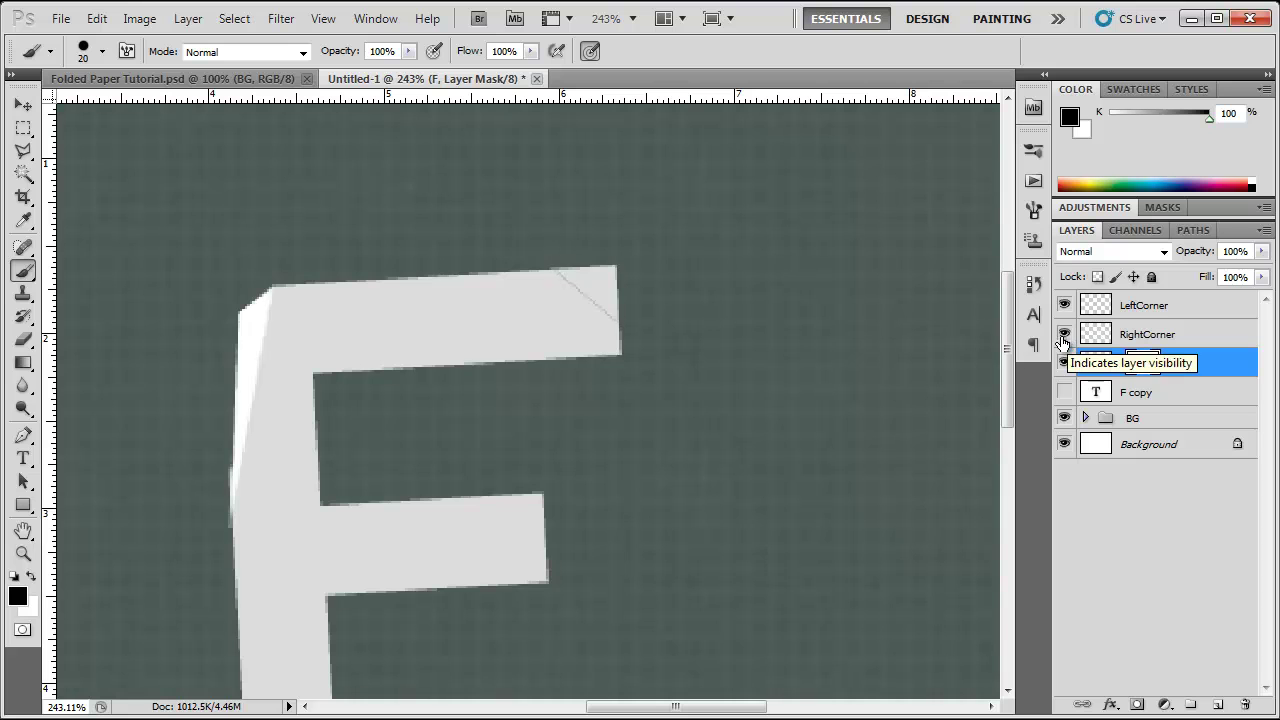
Paint white on the mask over the faint diagonal seam at the corner
left_click(31, 576)
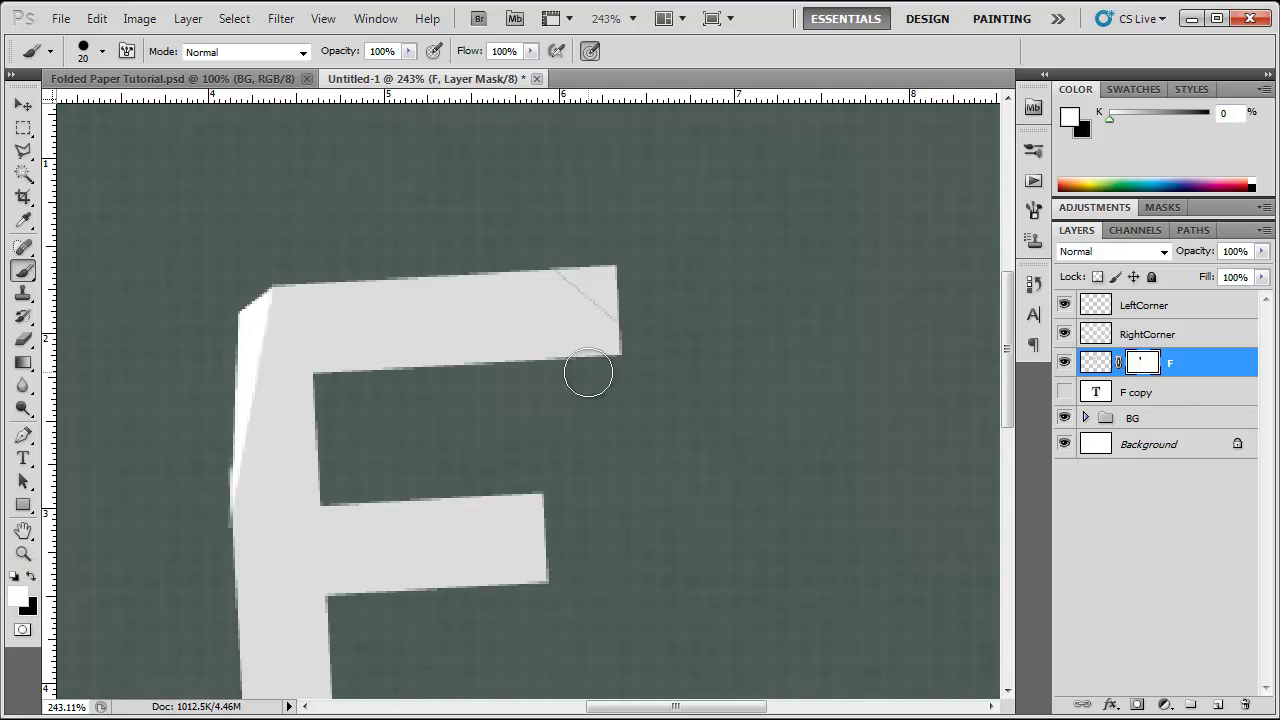
mouse_move(563, 306)
left_mouse_down()
mouse_move(554, 291)
mouse_move(591, 323)
left_mouse_up()
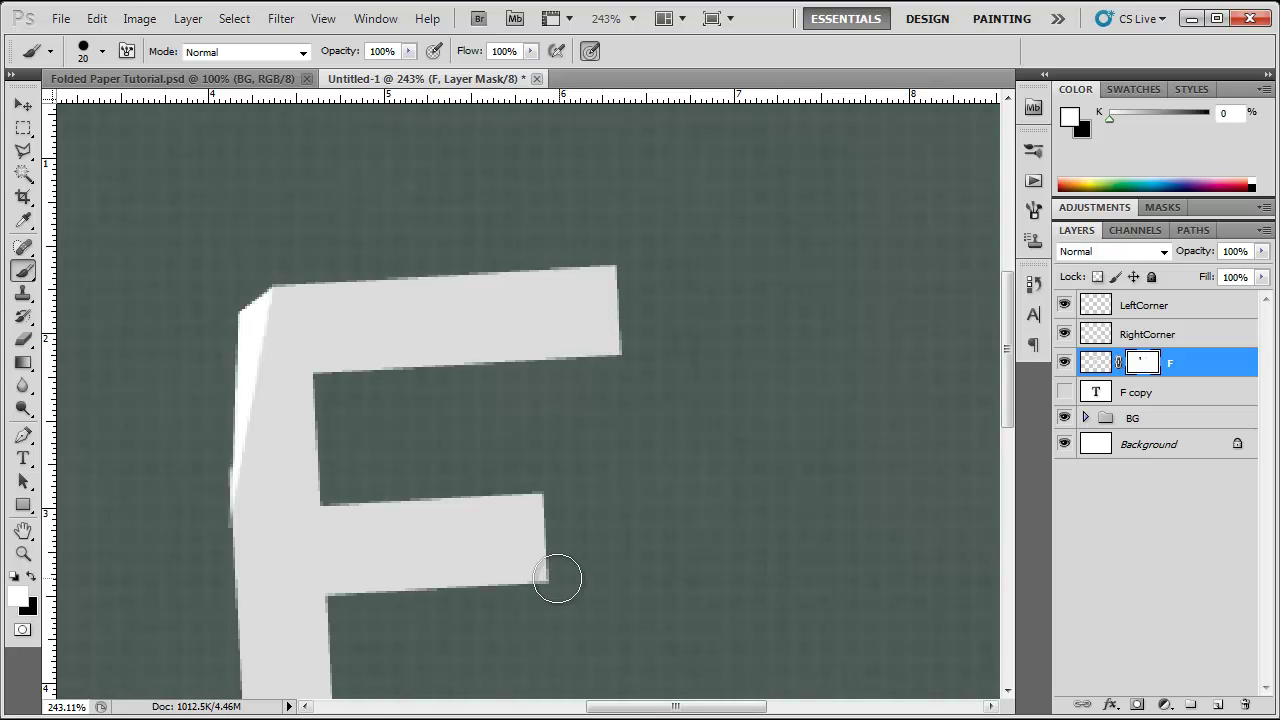
scroll(270, 365, "down", 2)
left_click(23, 104)
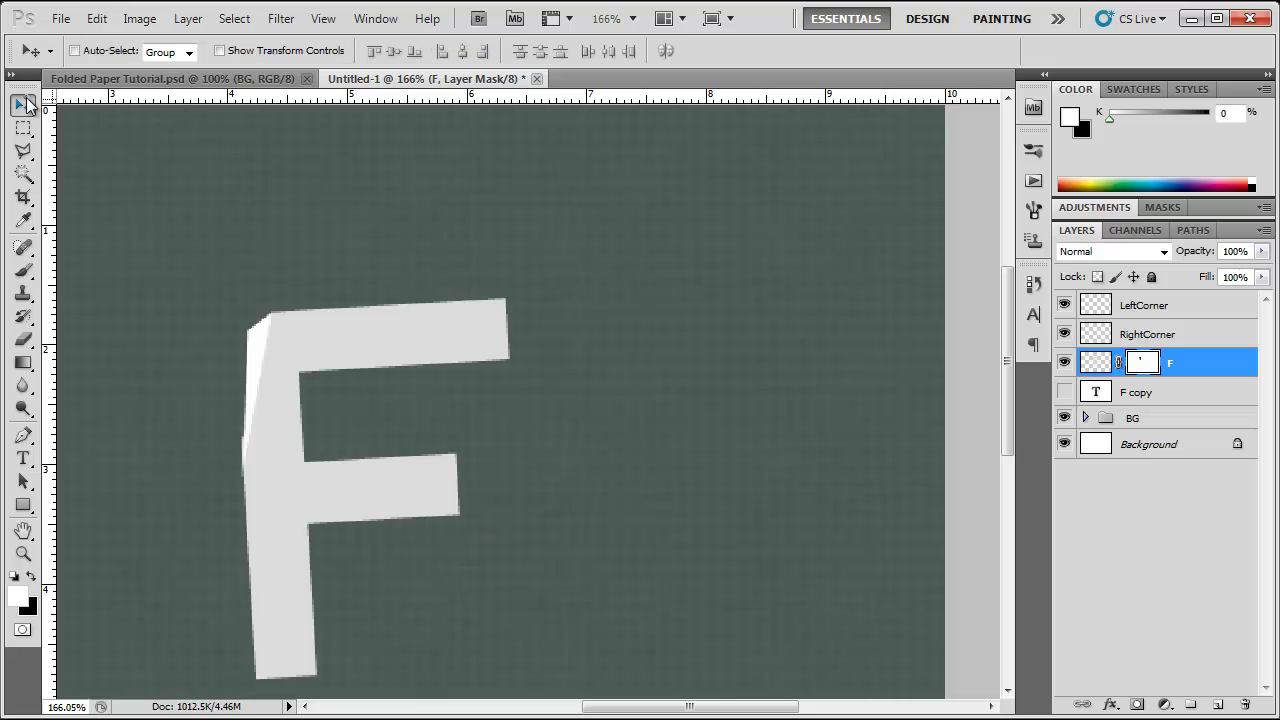
Distort the RightCorner piece, pulling its top-right handle left and down into a fold
left_click(1186, 336)
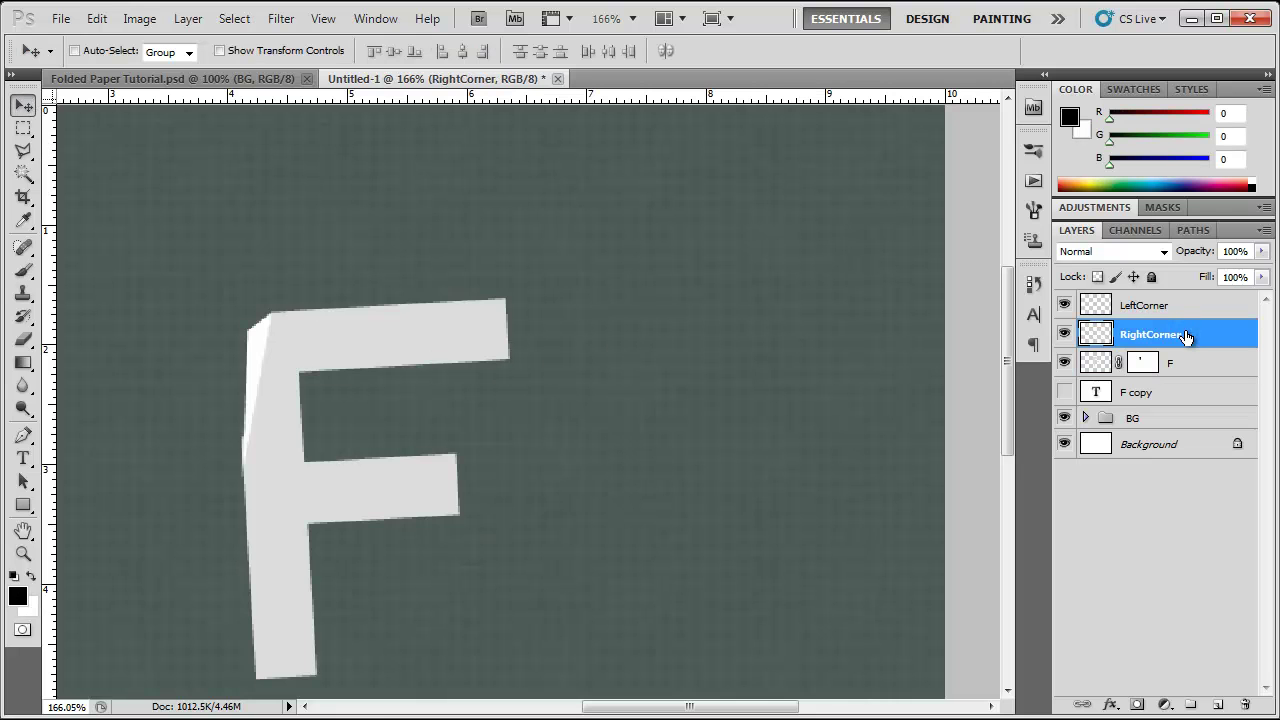
left_click(97, 18)
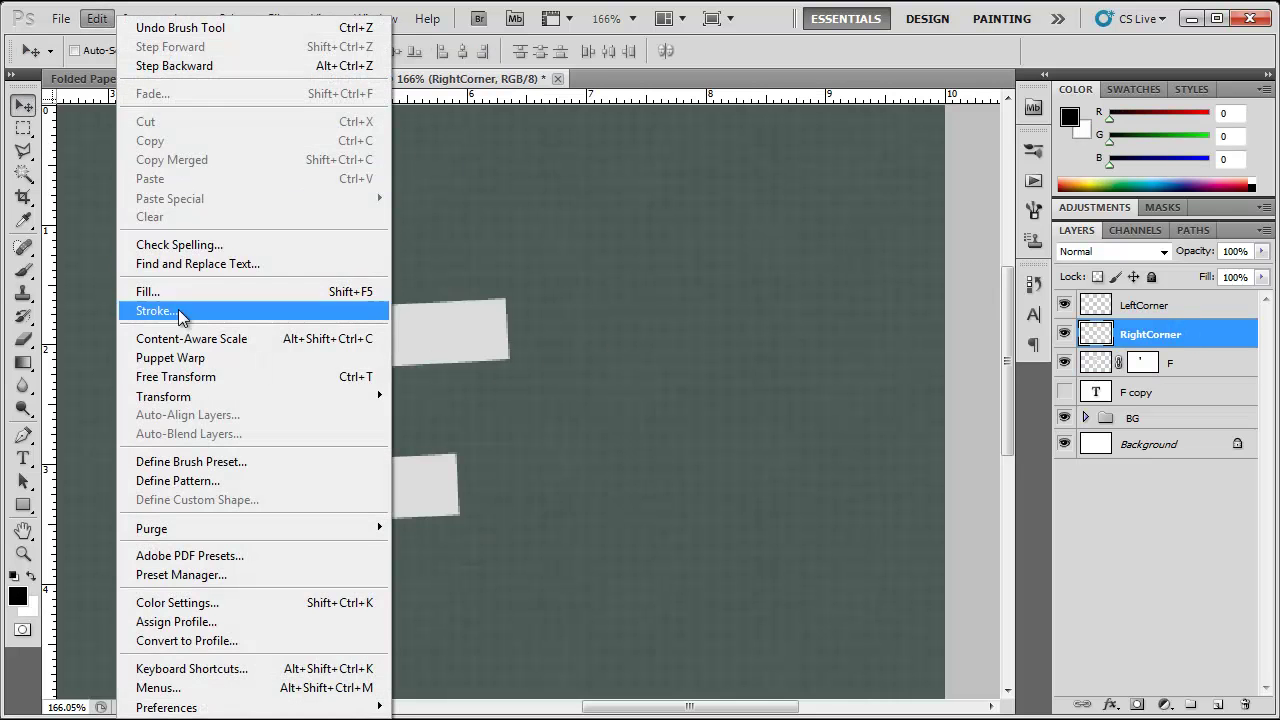
left_click(183, 380)
right_click(496, 320)
left_click(550, 429)
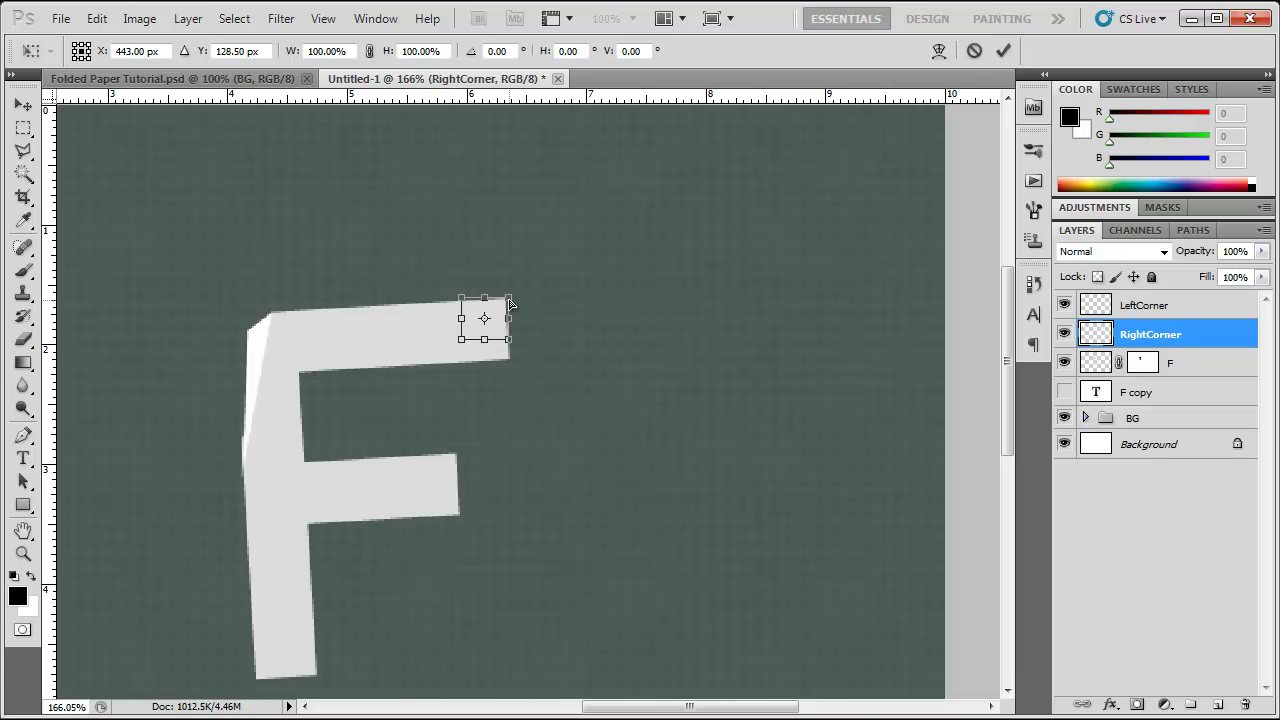
mouse_move(509, 302)
left_mouse_down()
mouse_move(486, 314)
mouse_move(501, 309)
left_mouse_up()
key("Return")
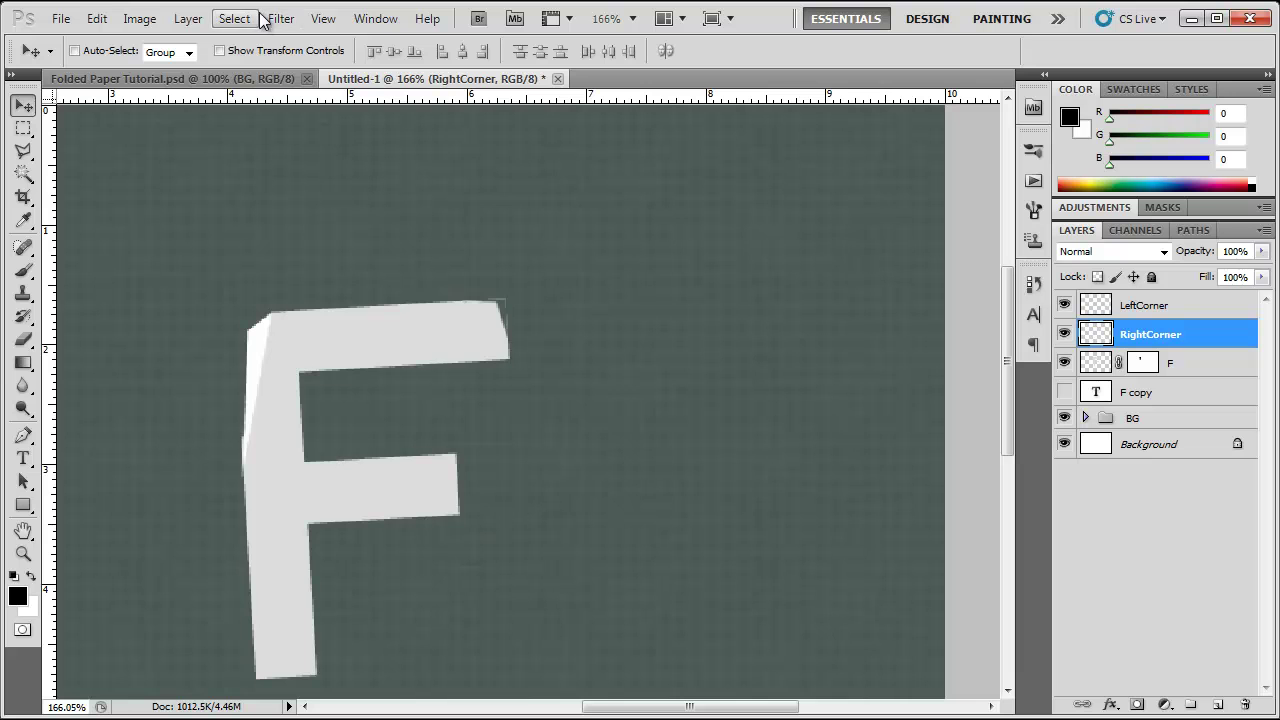
left_click(369, 19)
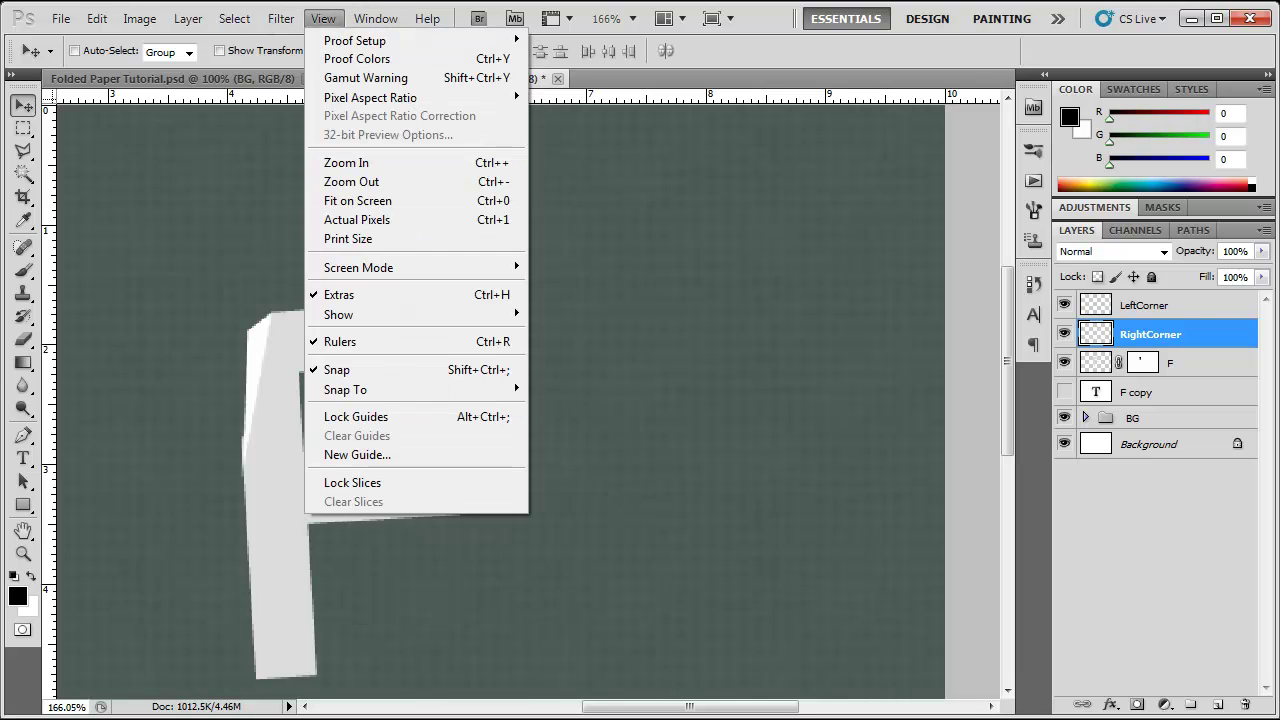
left_click(1168, 365)
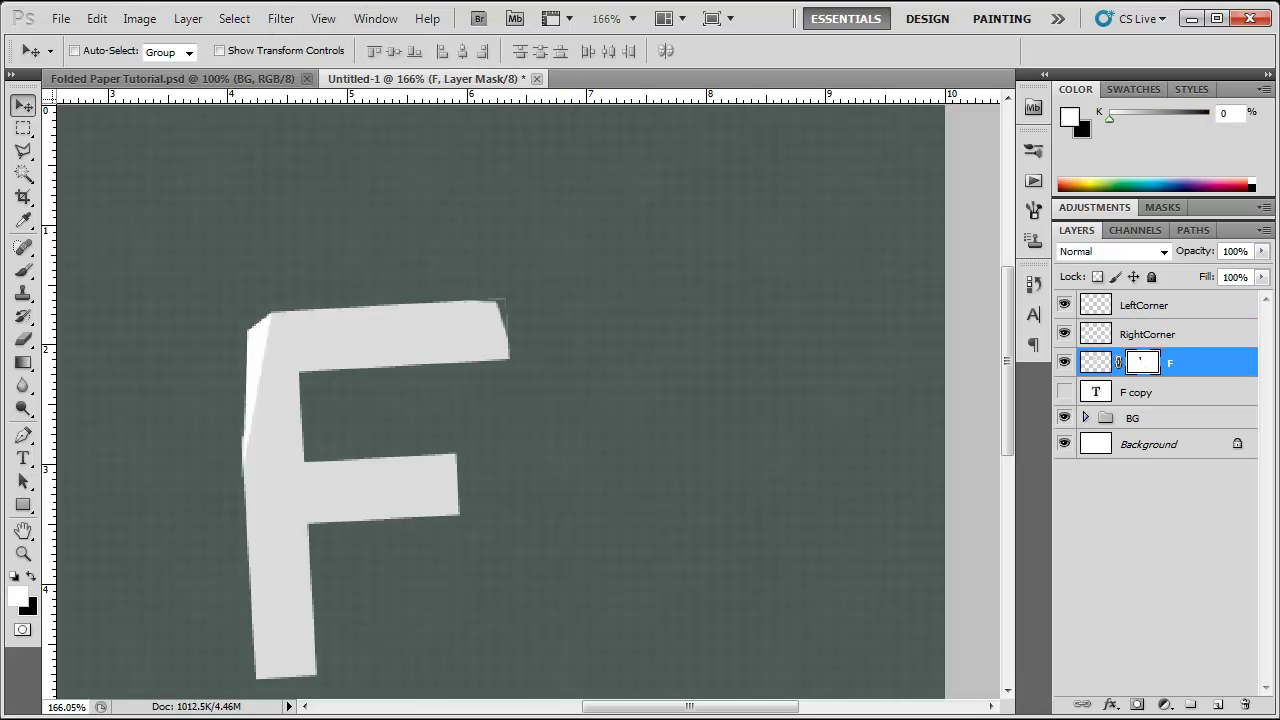
Paint black on the F layer mask to slice the top-right corner off diagonally
left_click(31, 576)
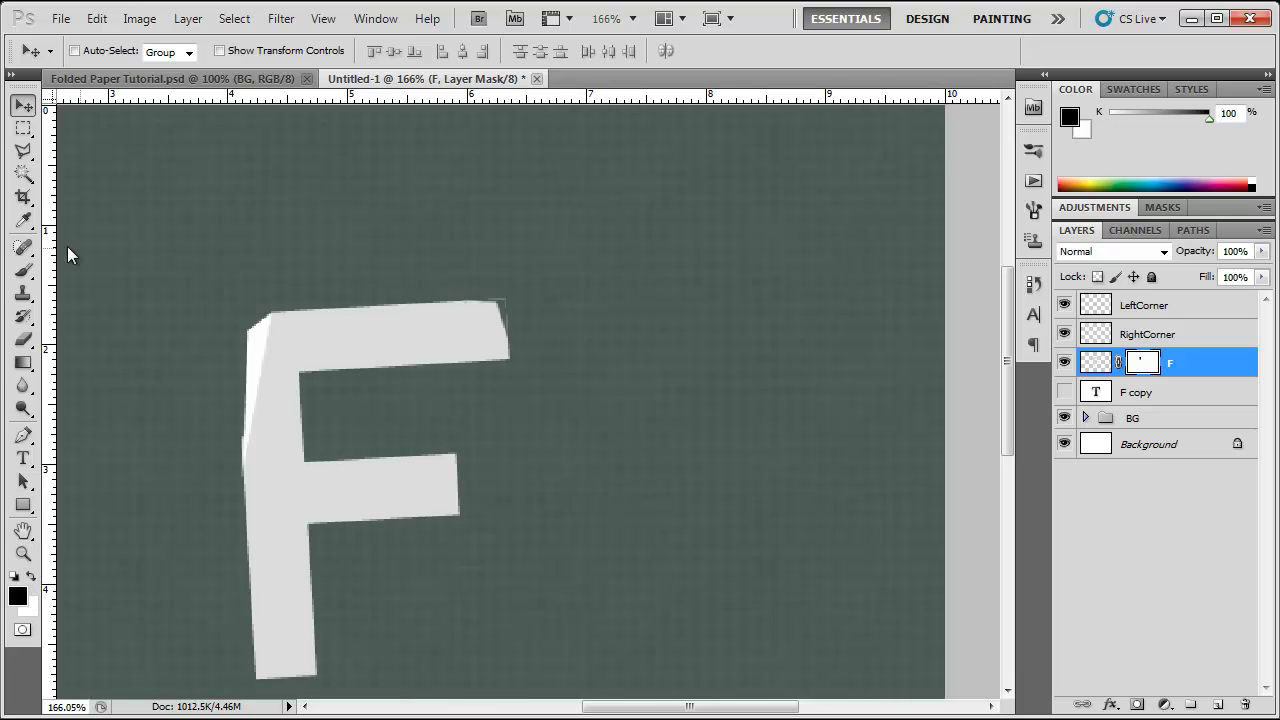
left_click(24, 271)
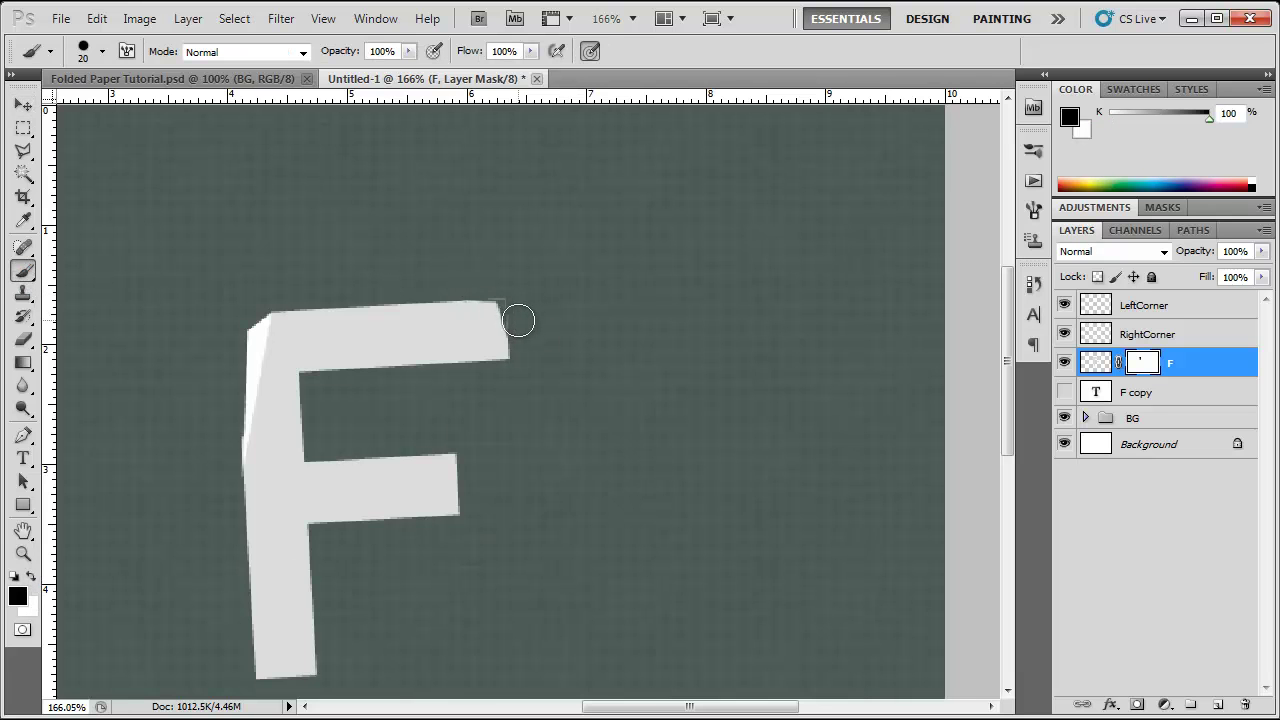
left_click_drag(518, 320, 503, 291)
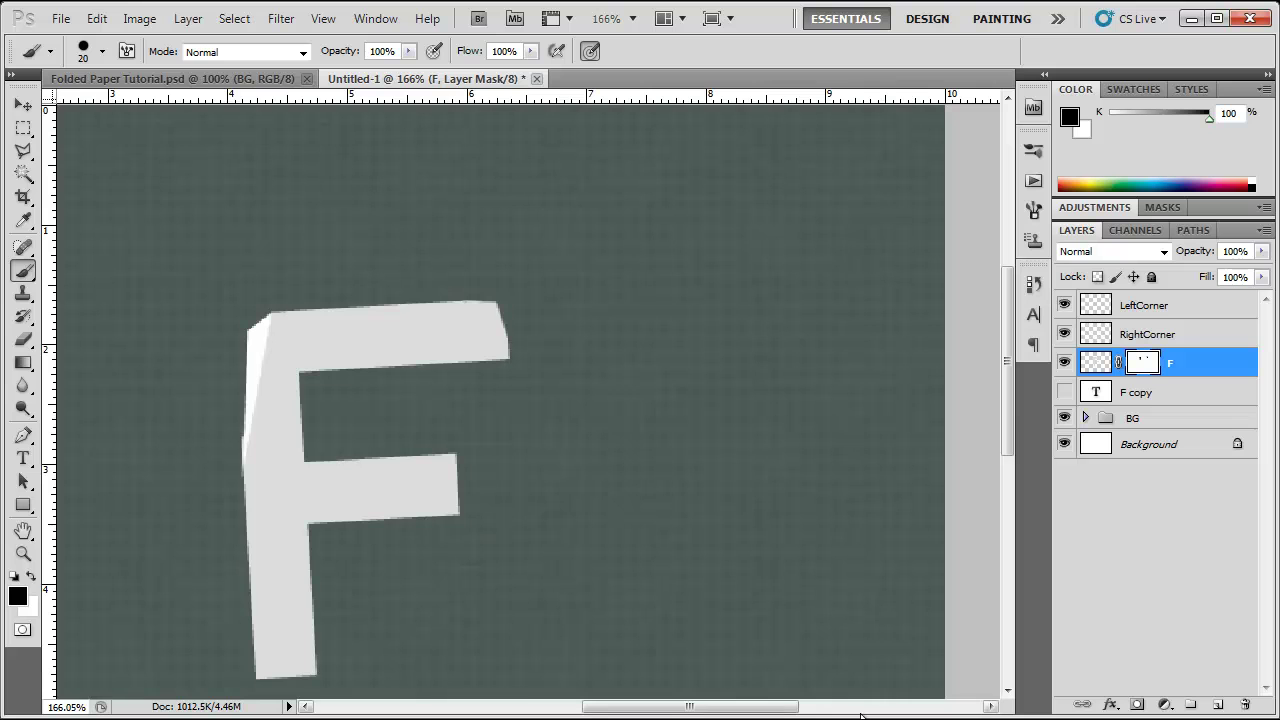
left_click(24, 105)
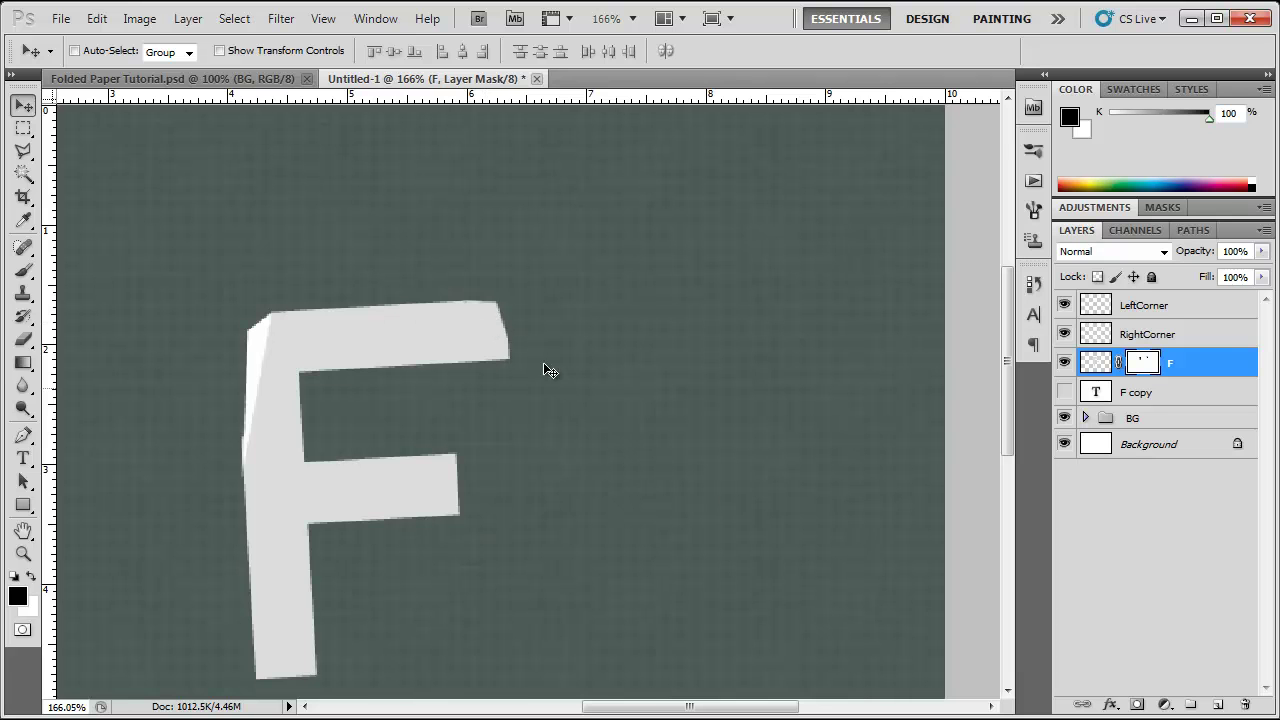
Darken the RightCorner flap with the Burn Tool, then zoom out
left_click(1220, 336)
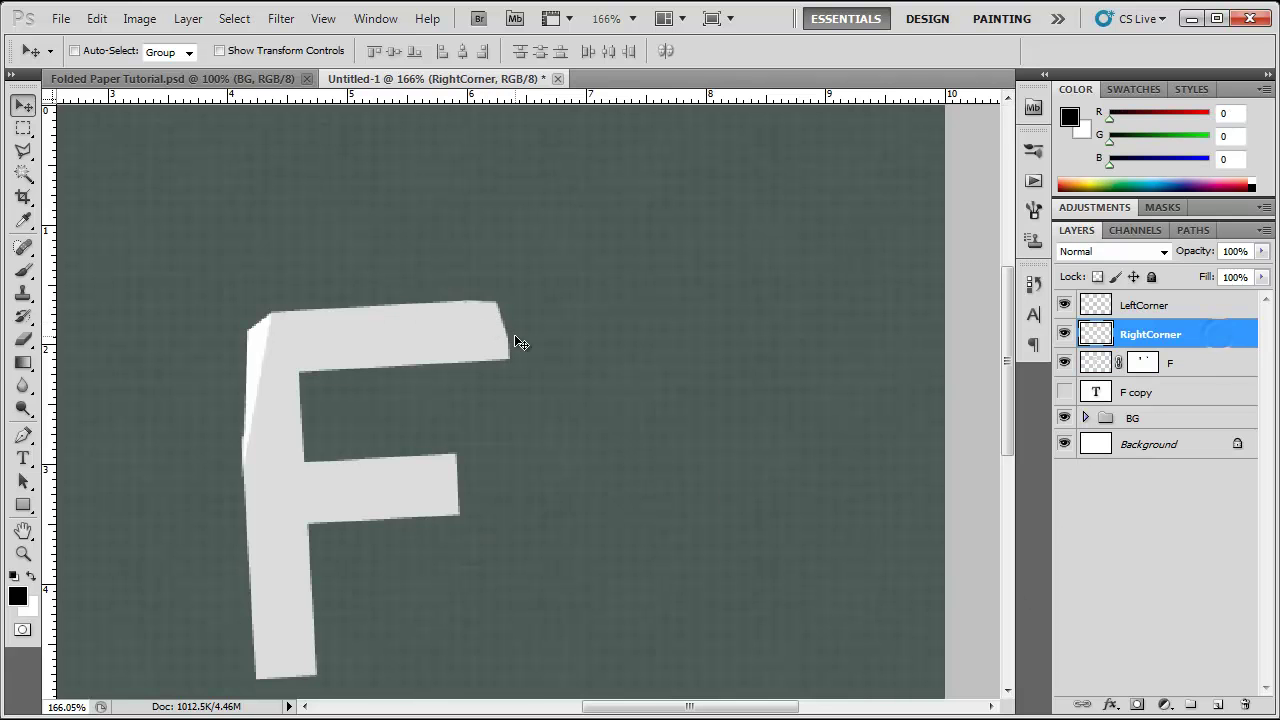
left_click_drag(23, 408, 75, 428)
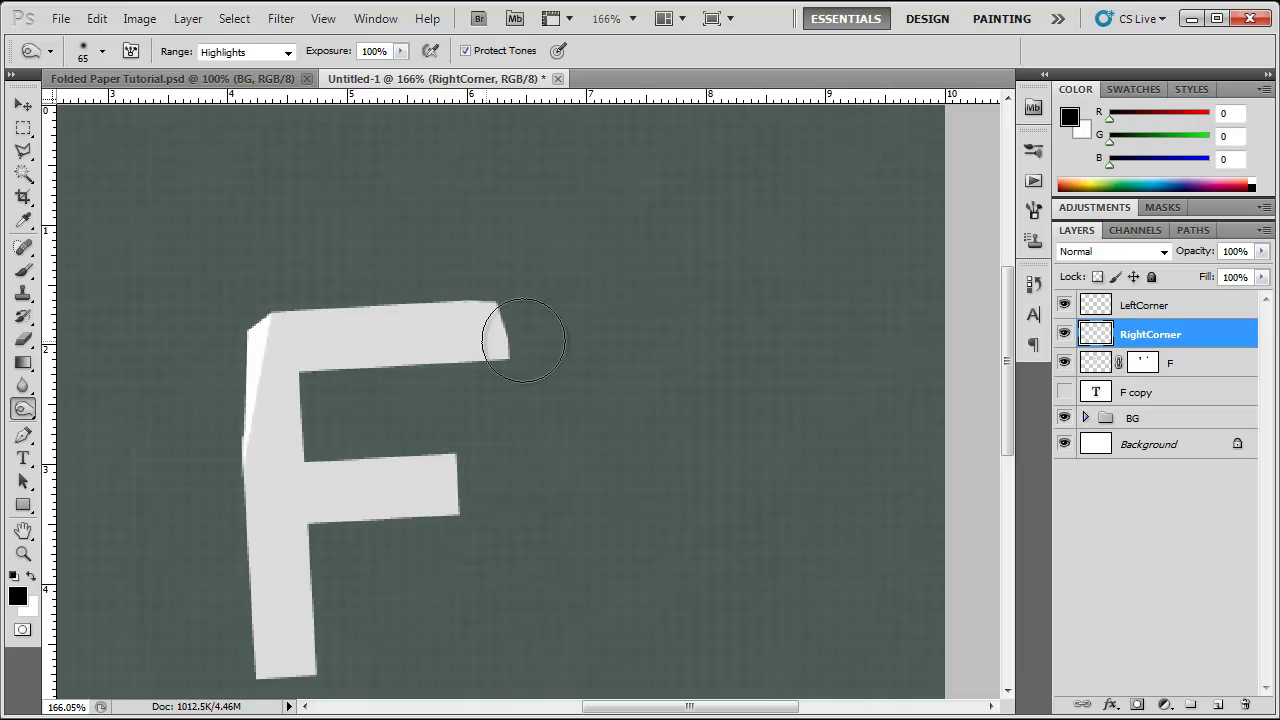
left_click_drag(531, 336, 554, 371)
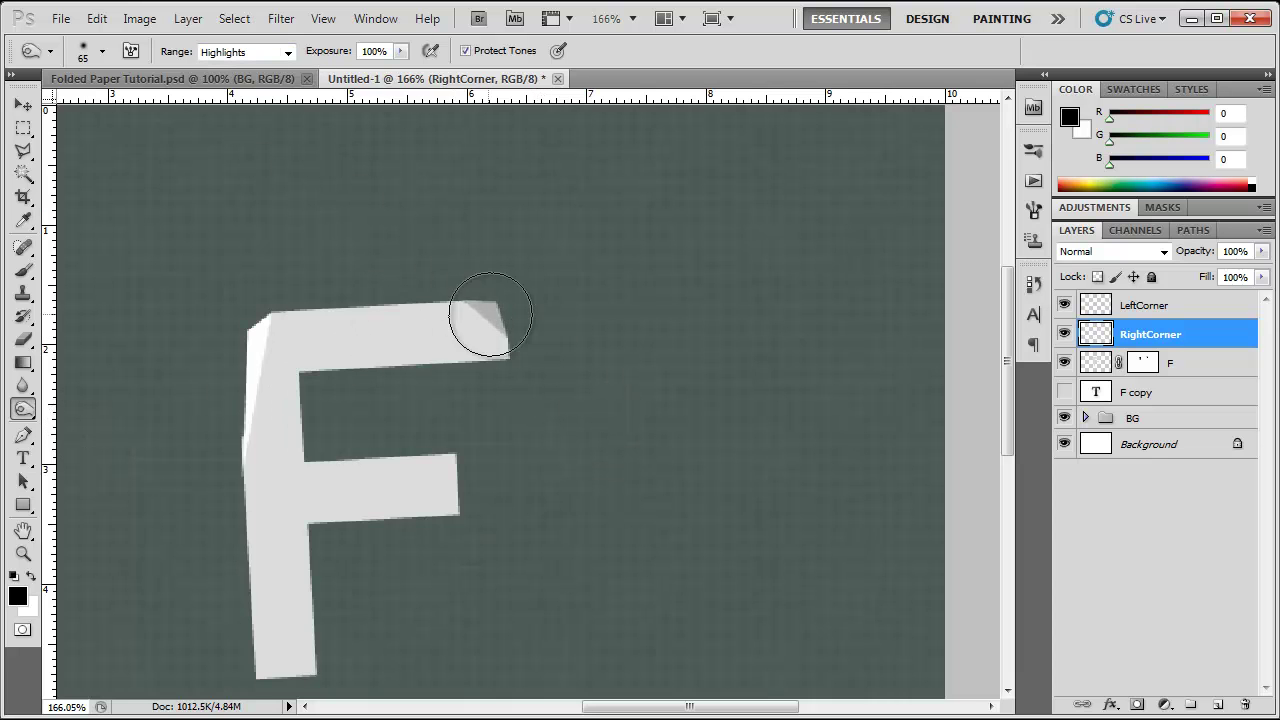
scroll(124, 428, "down", 1)
scroll(124, 428, "down", 1)
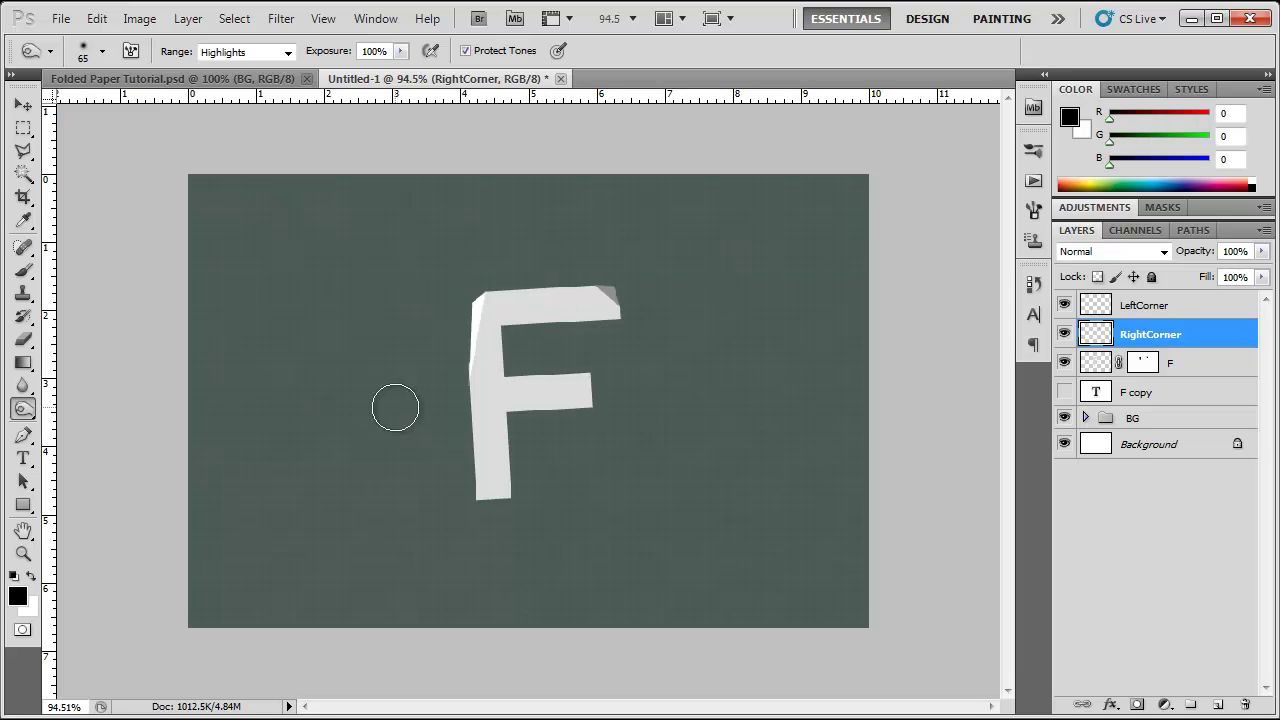
With the Move tool active, select the F copy layer in the Layers panel
left_click(22, 104)
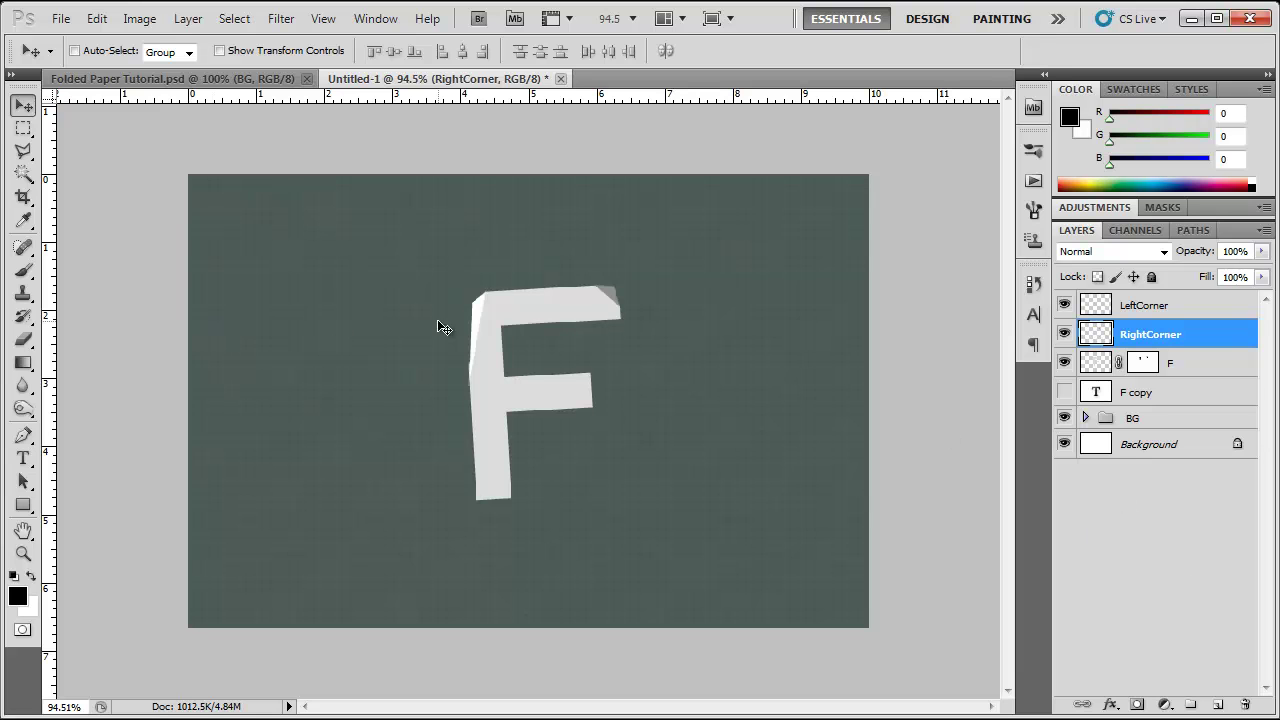
left_click(1185, 398)
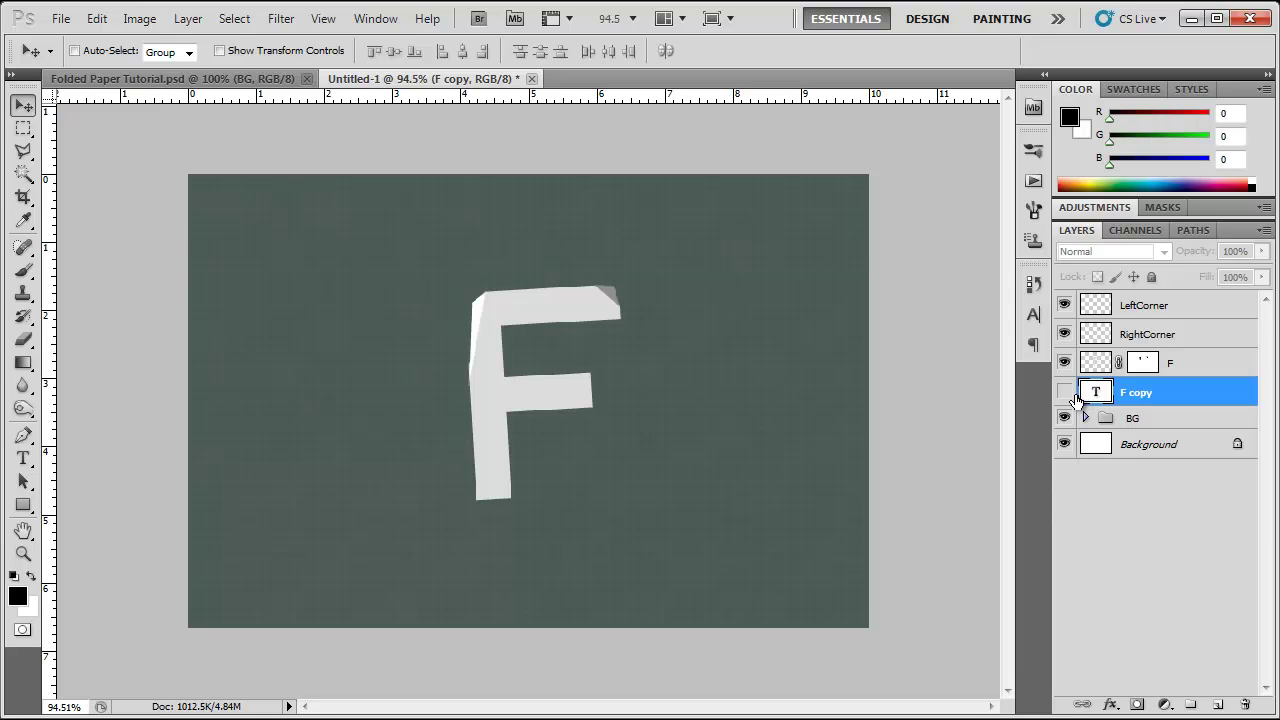
Show the F copy layer, set its text colour to black, and rasterize it
left_click(1064, 393)
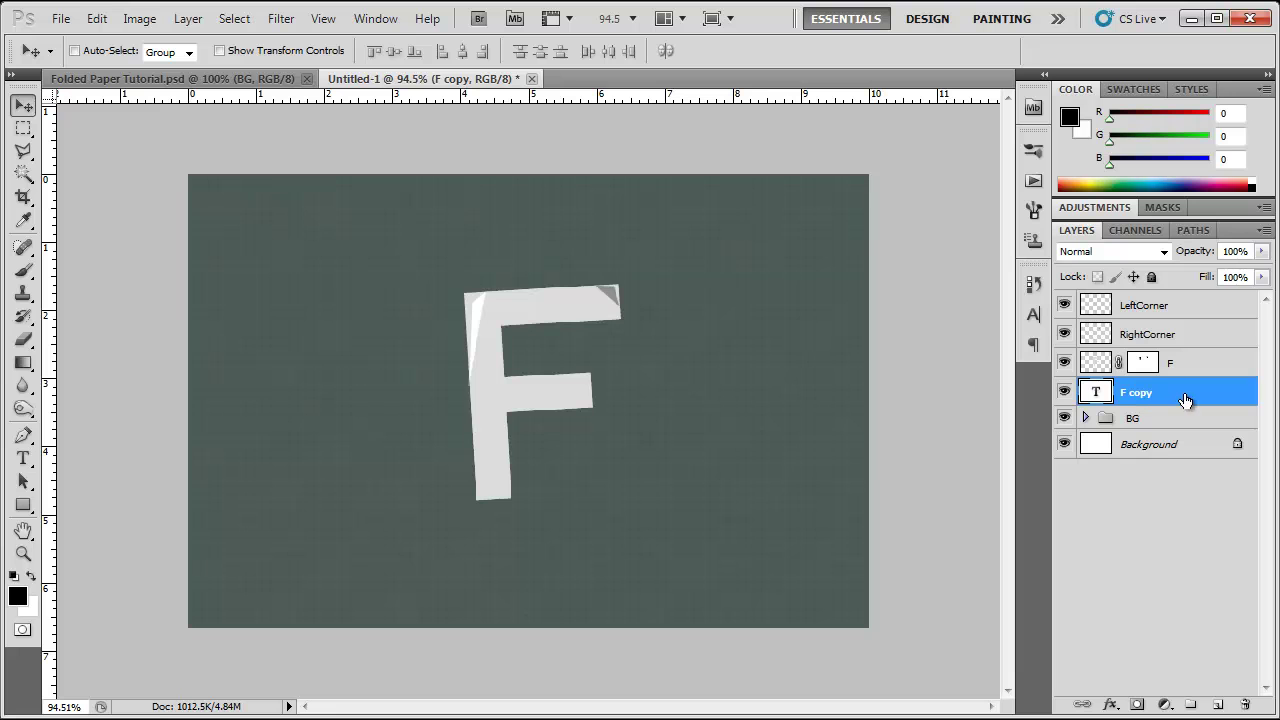
left_click(1034, 315)
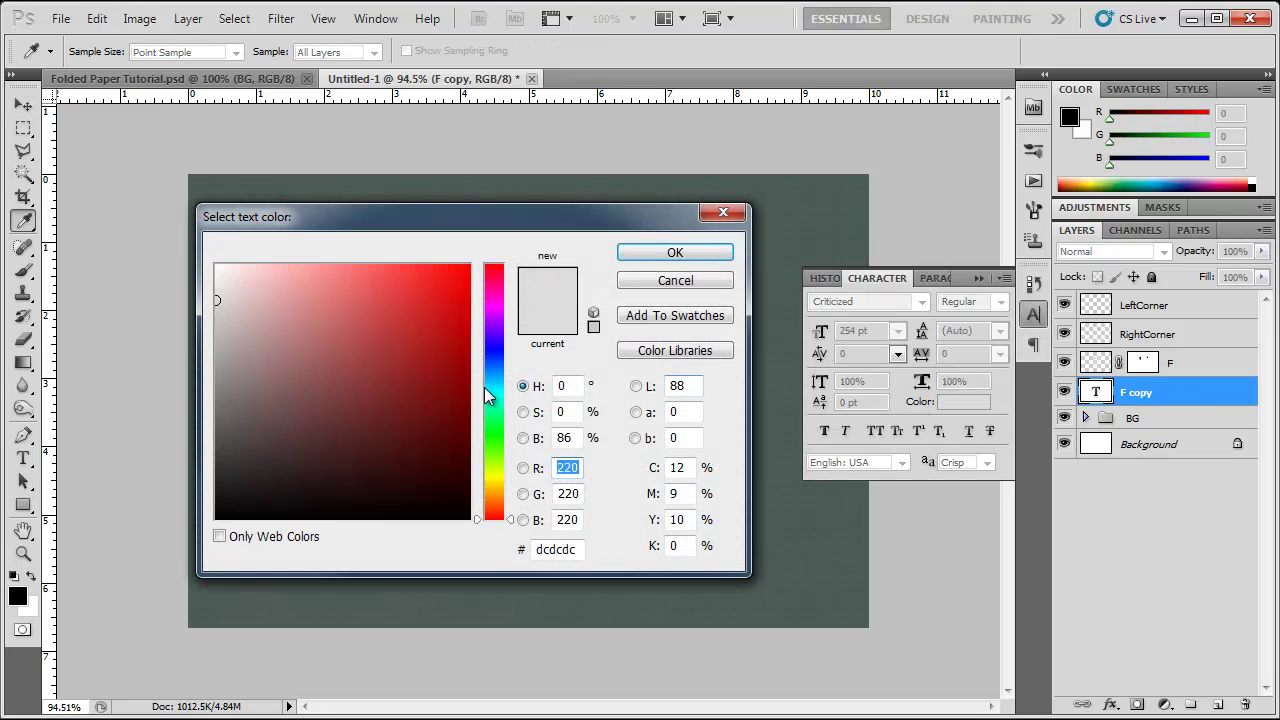
left_click_drag(439, 380, 500, 583)
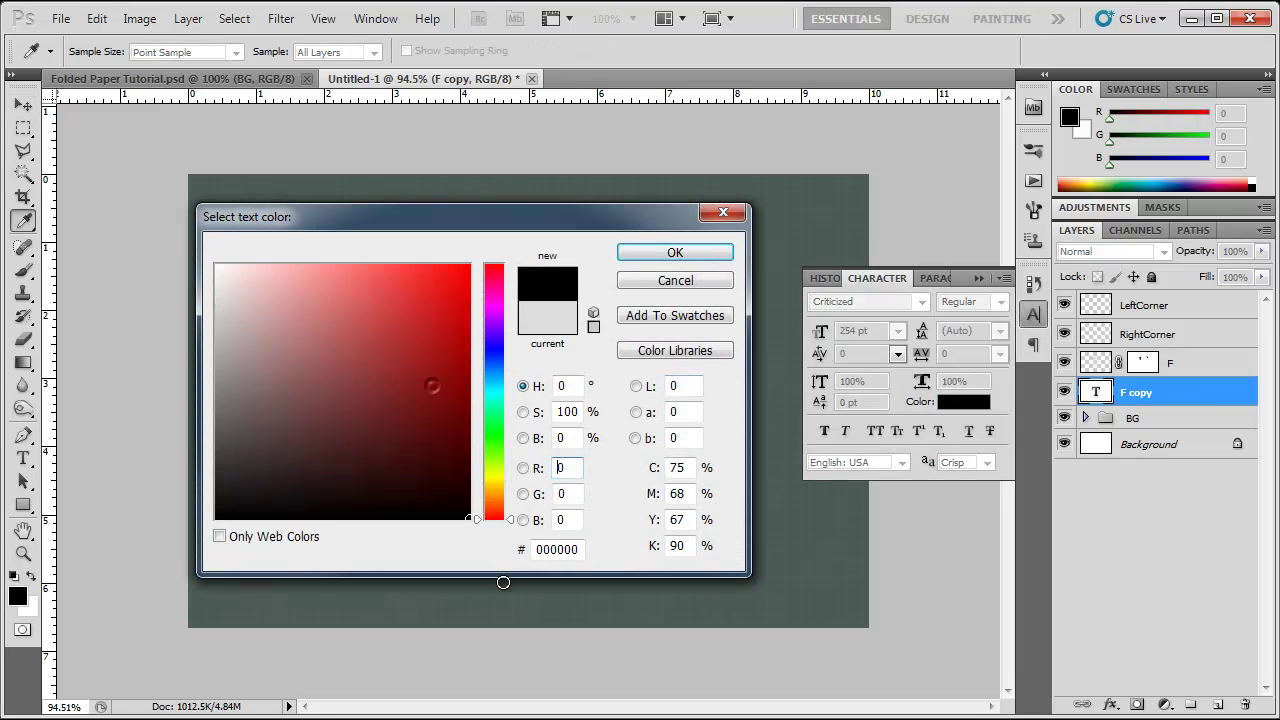
left_click(639, 258)
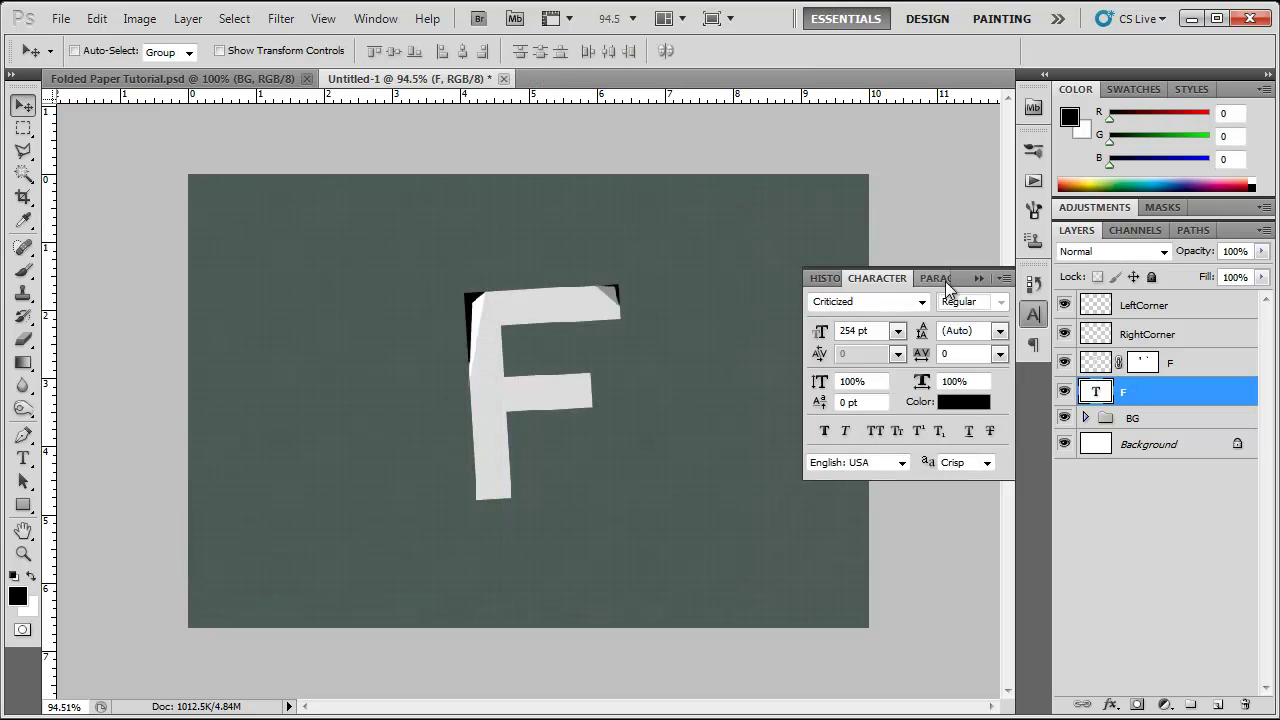
left_click(978, 278)
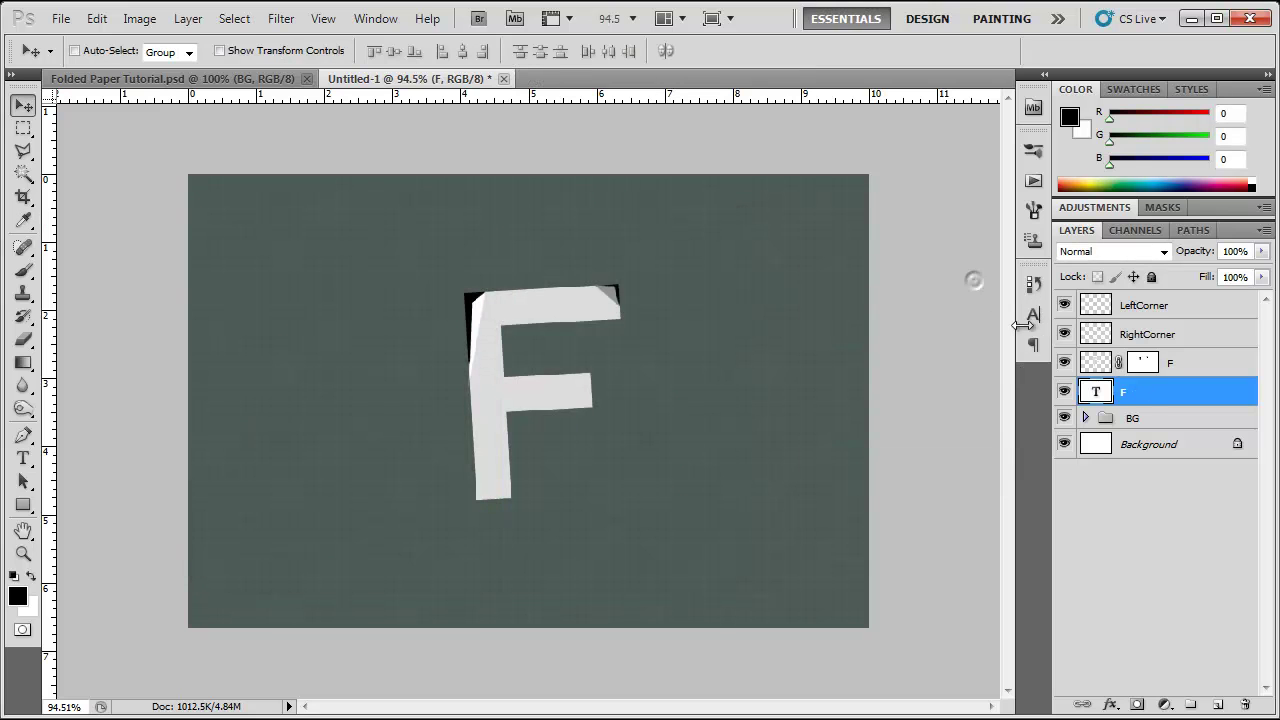
right_click(1145, 400)
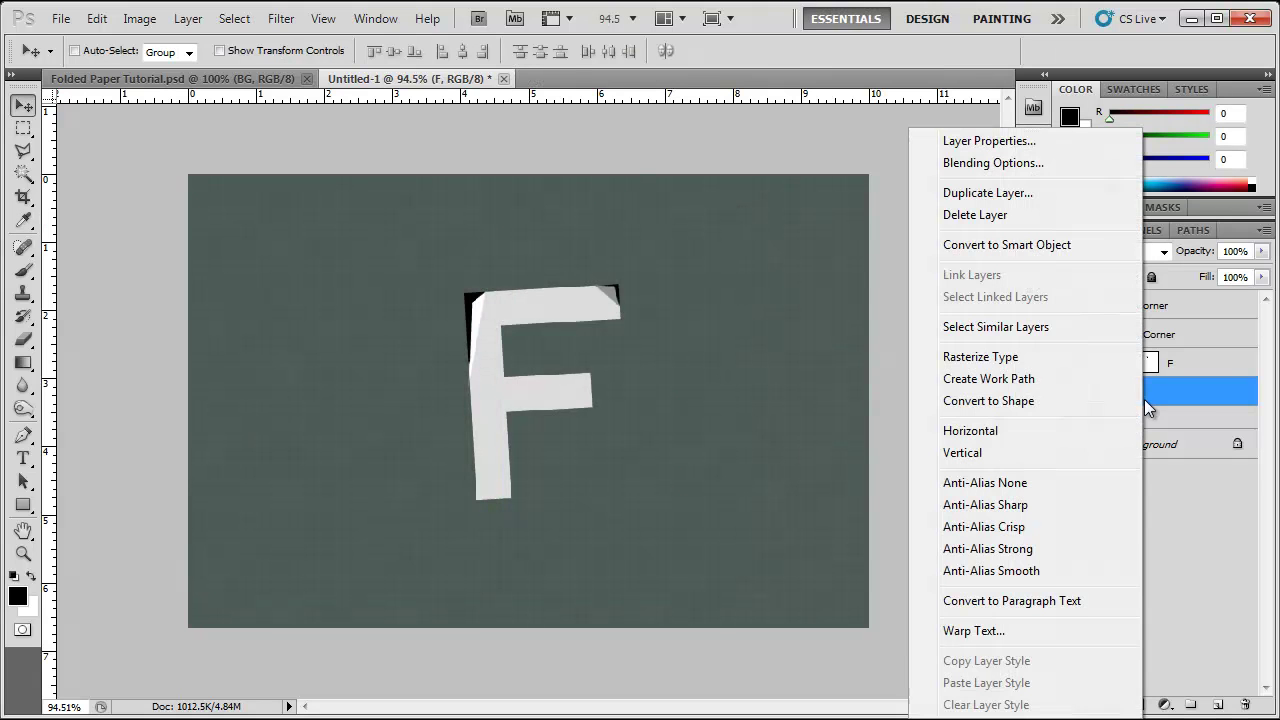
left_click(1036, 357)
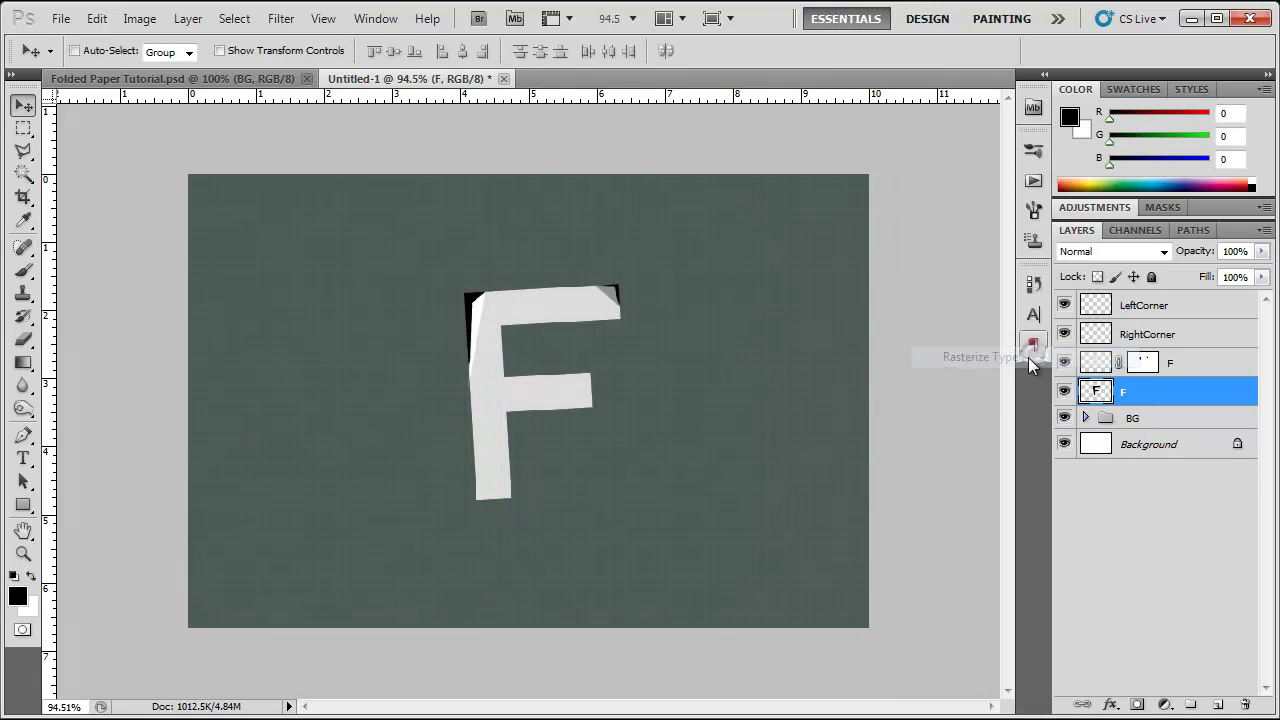
Distort the black F copy, shifting its top corners left into a slight skew
left_click(97, 18)
left_click(203, 378)
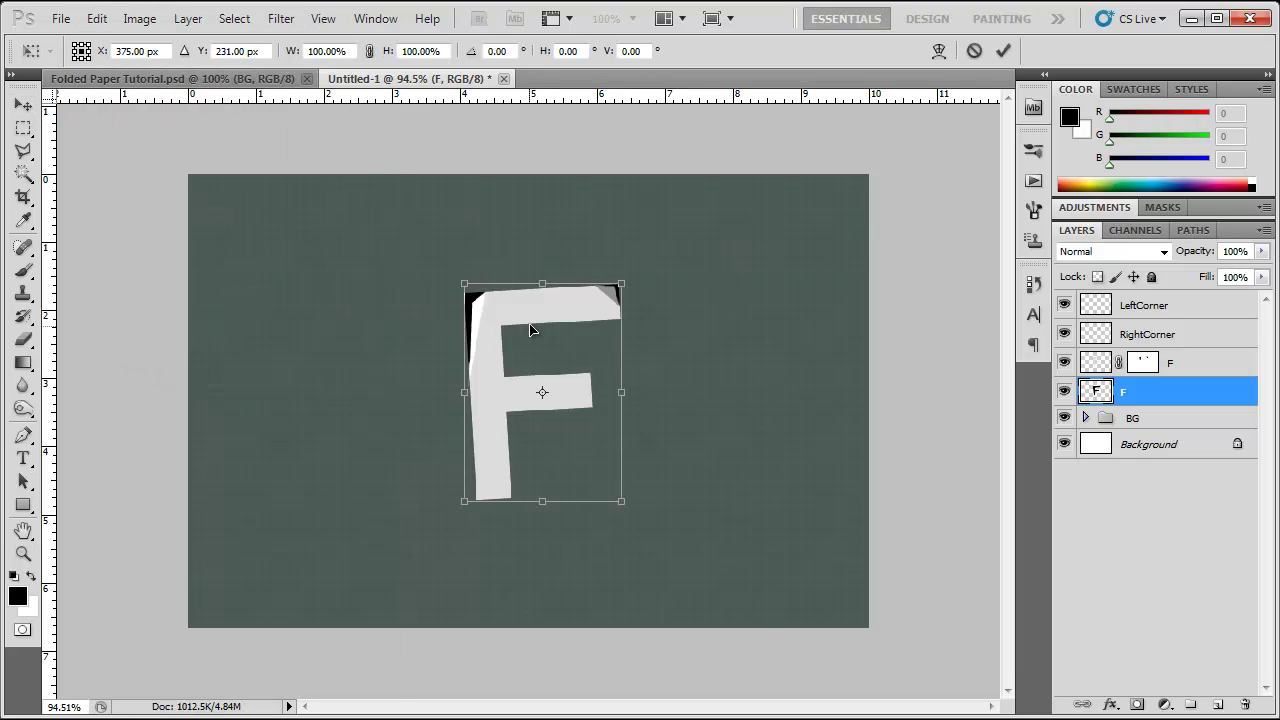
right_click(531, 328)
left_click(582, 438)
left_click_drag(622, 287, 612, 289)
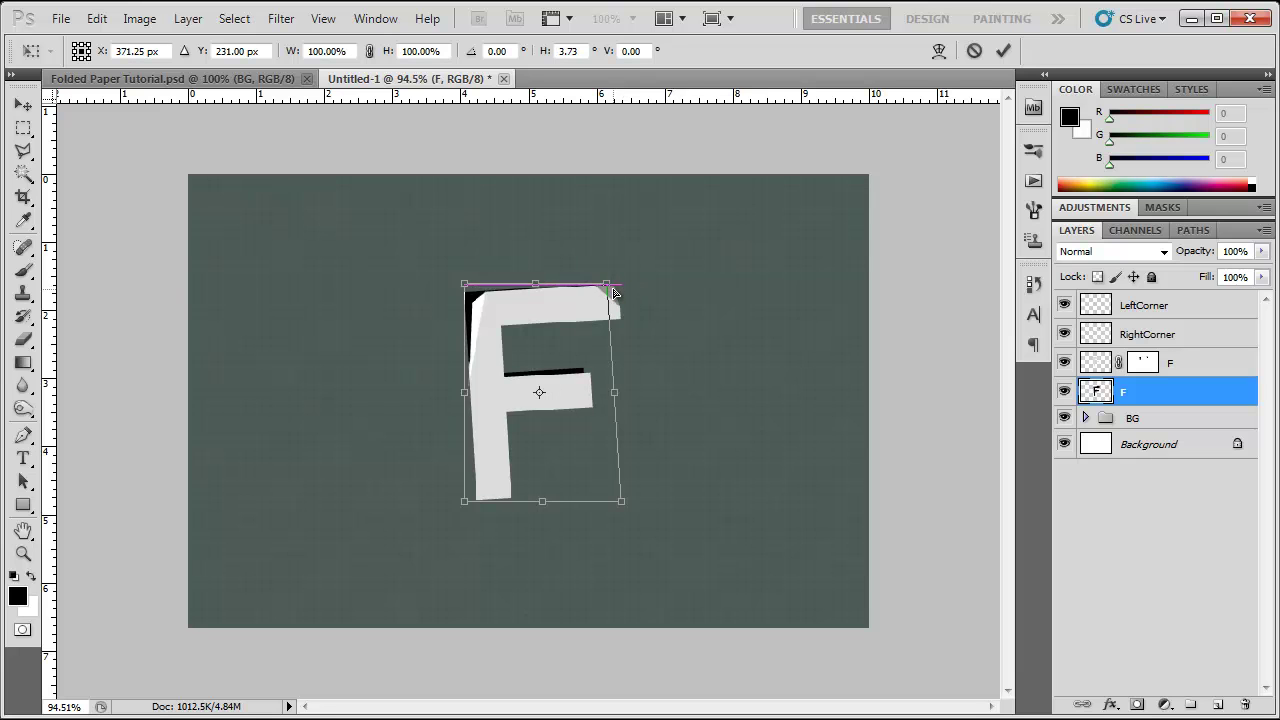
left_click_drag(461, 291, 451, 291)
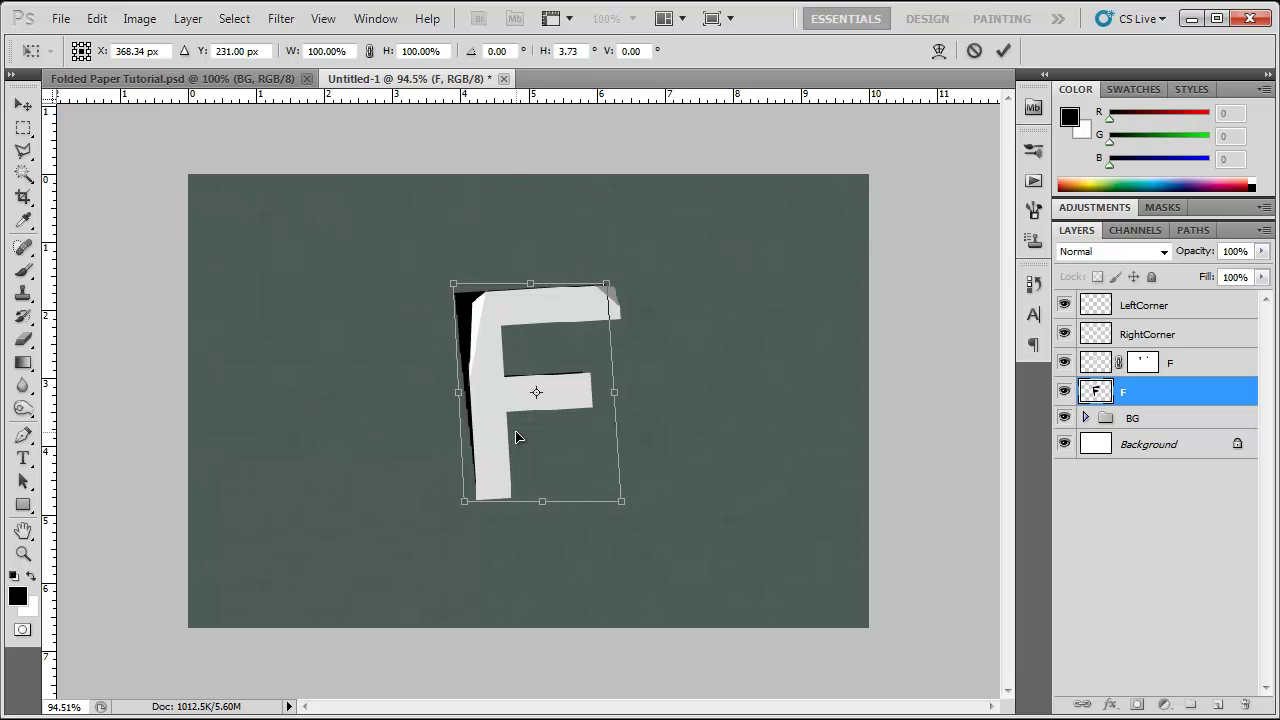
Commit the skew, apply a 5.3-pixel Gaussian Blur, and set the shadow layer to 31% opacity
key("Return")
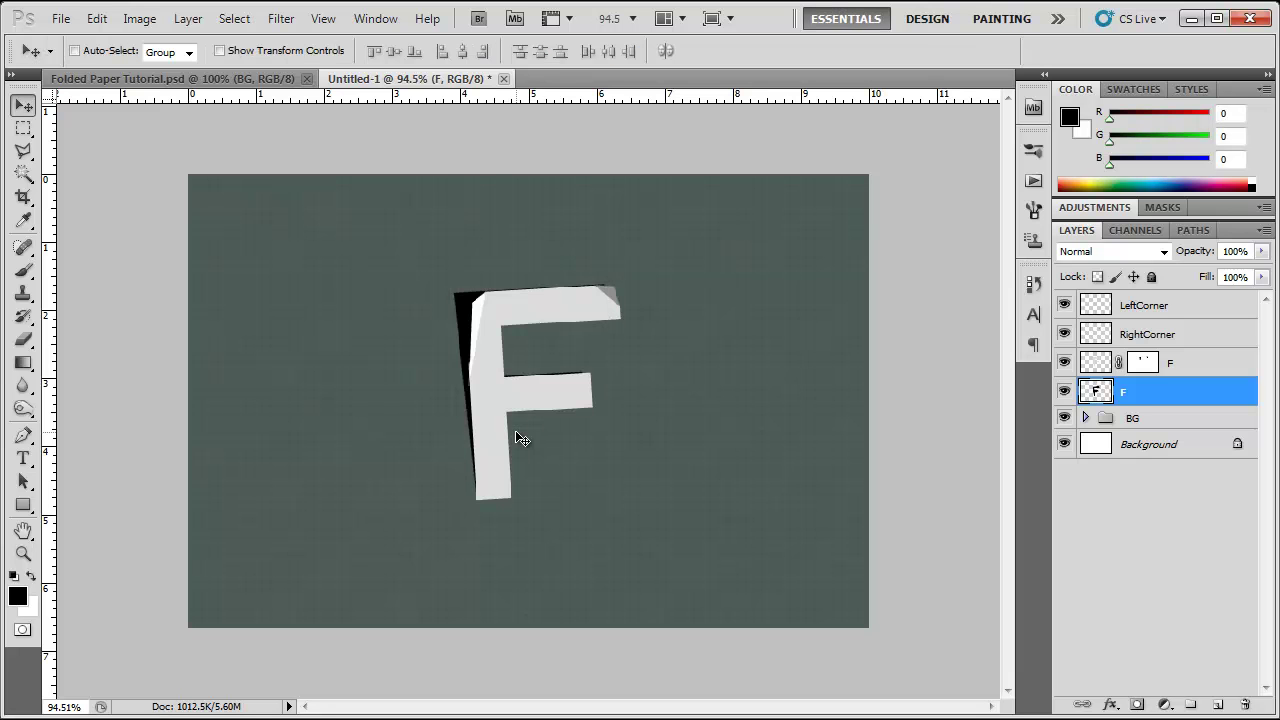
left_click(281, 18)
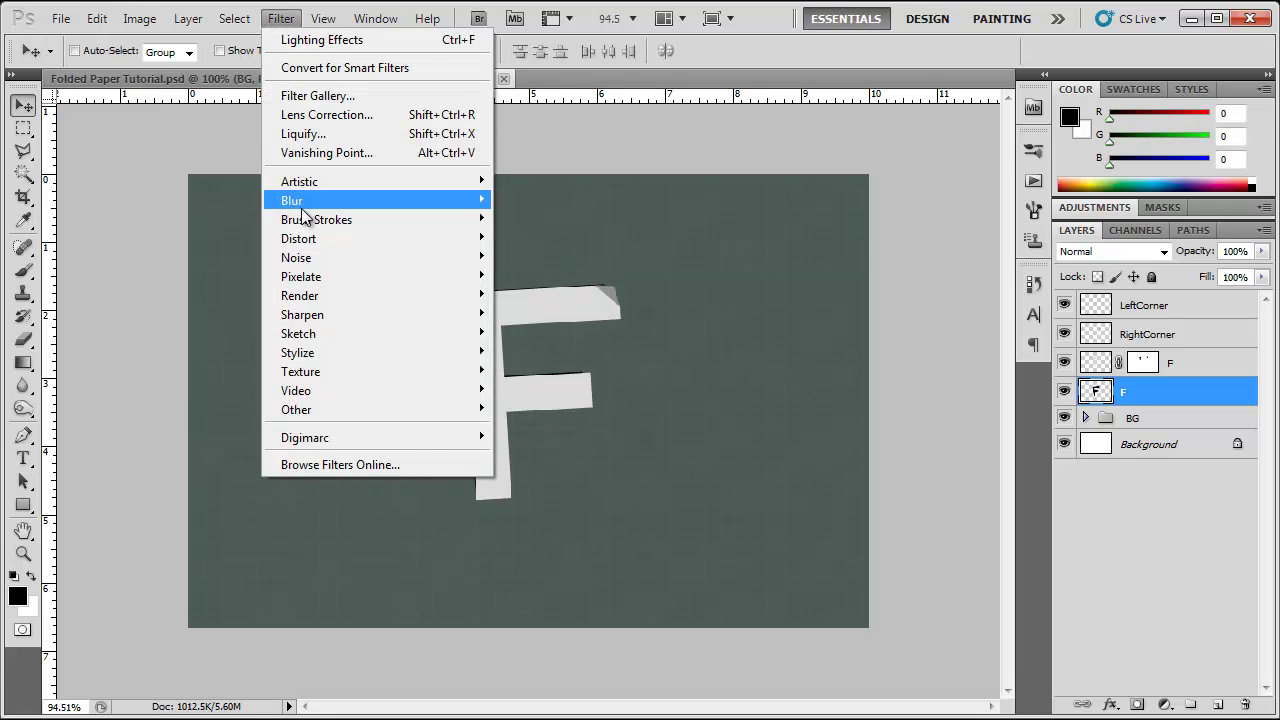
mouse_move(302, 210)
left_click(209, 280)
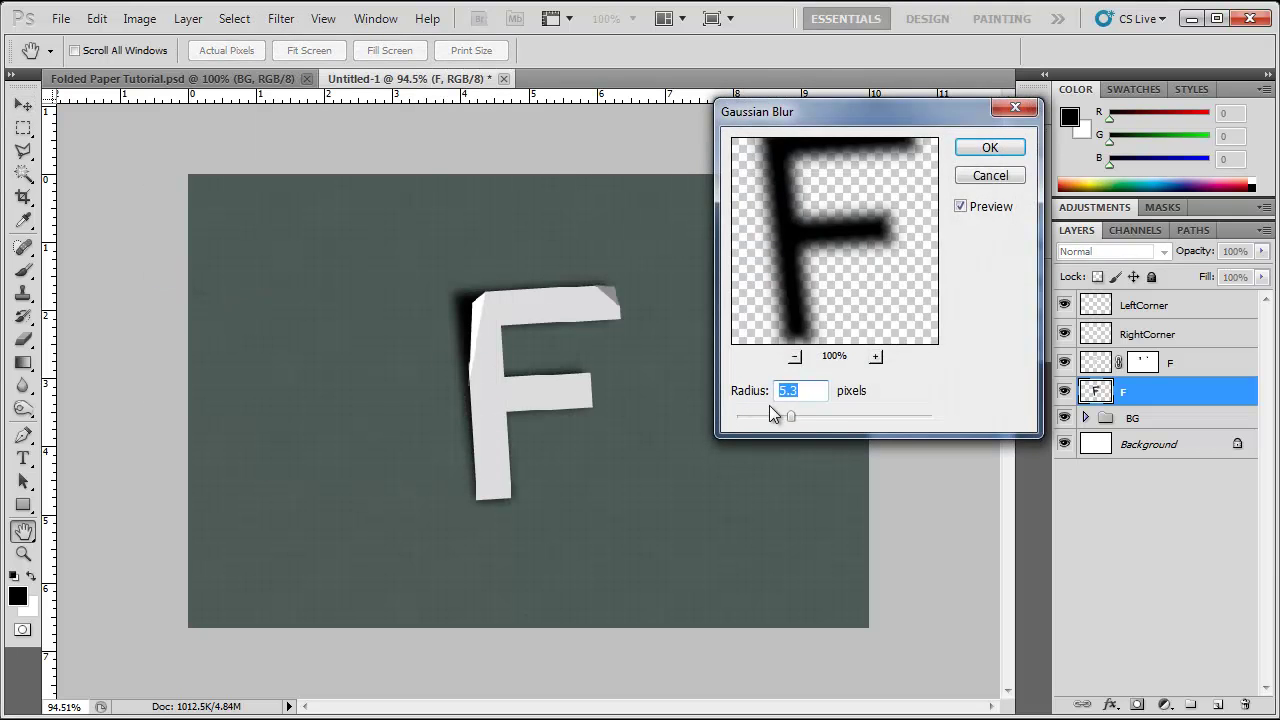
left_click(989, 148)
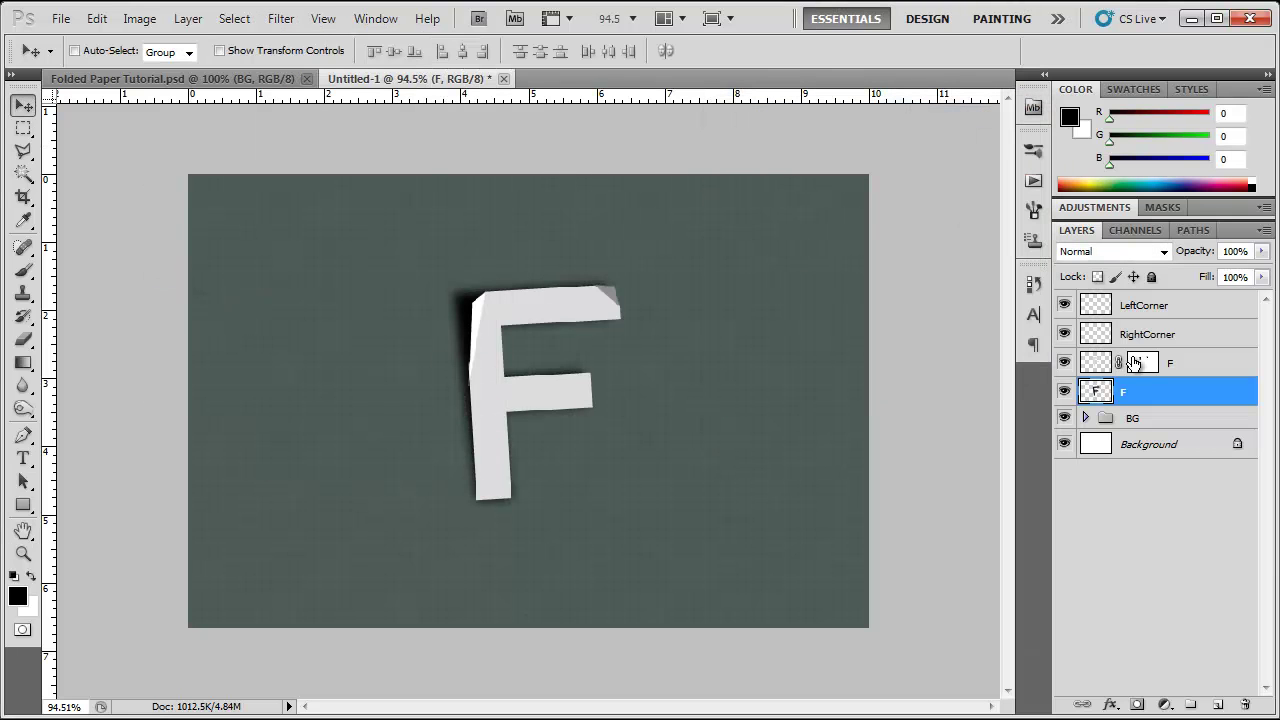
left_click_drag(1188, 258, 1119, 258)
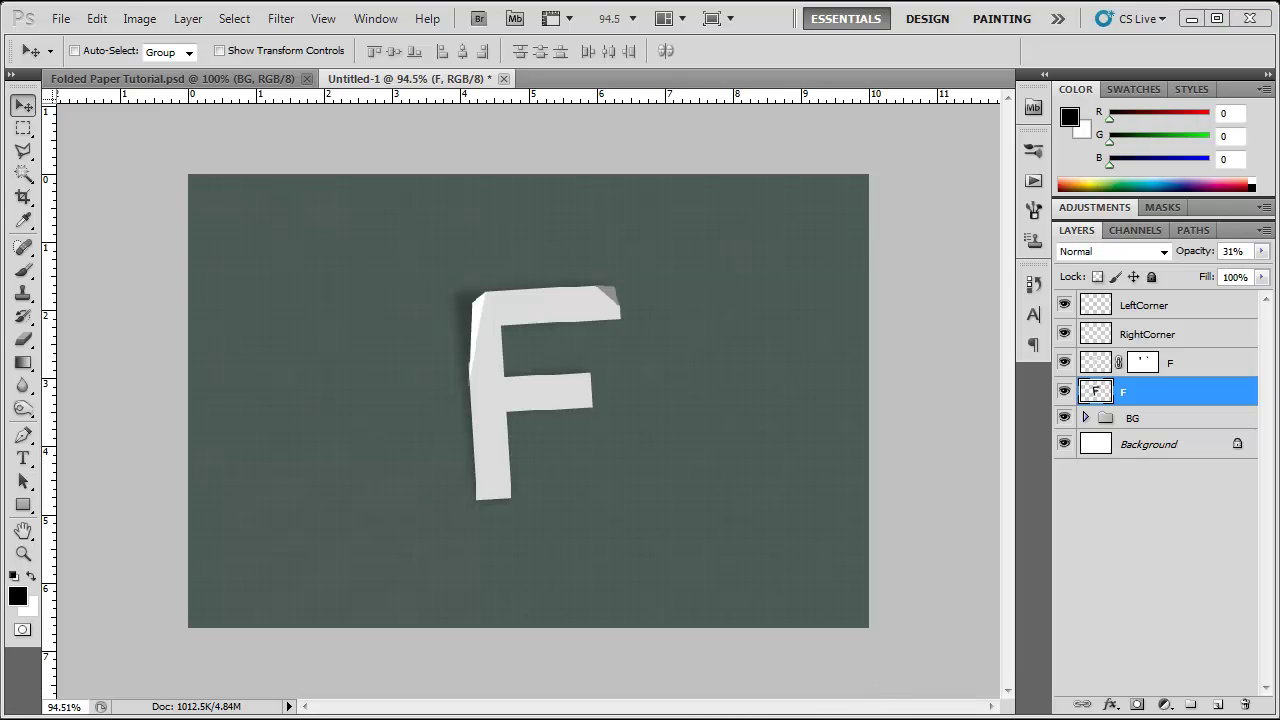
View the WeGraphics paper textures page in Chrome, then minimize the browser
key("alt+Tab")
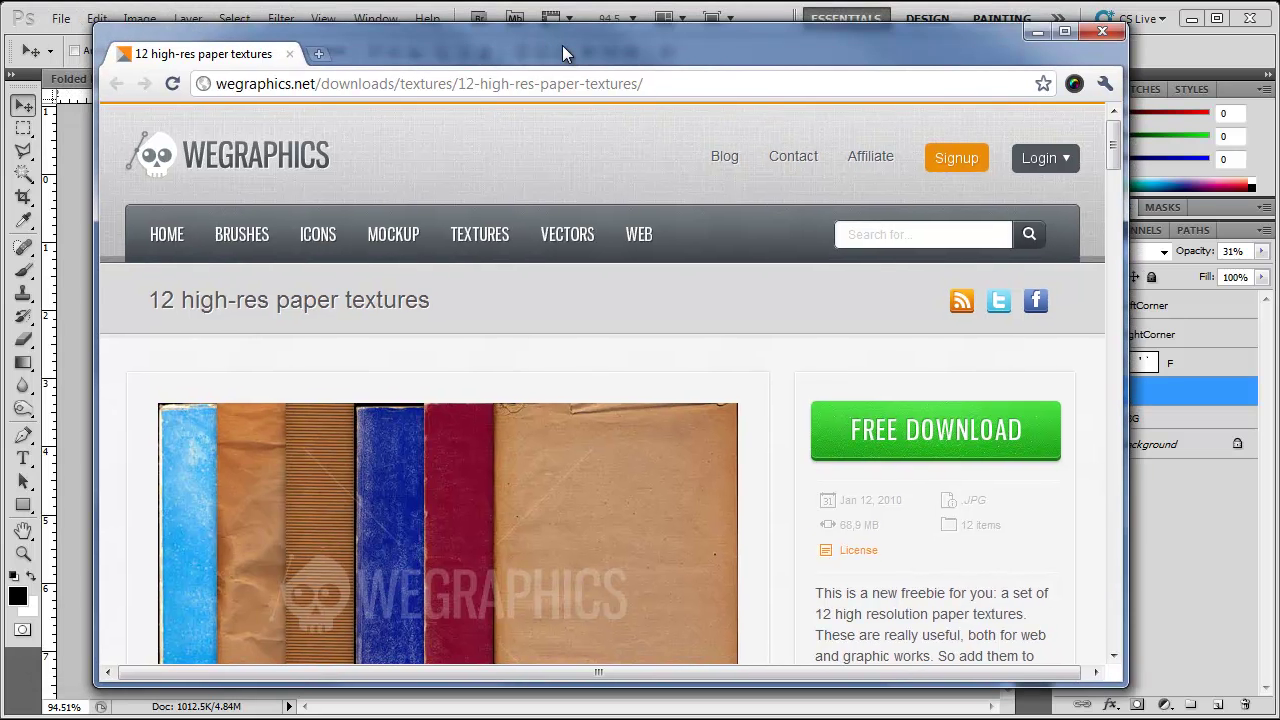
left_click_drag(563, 52, 556, 67)
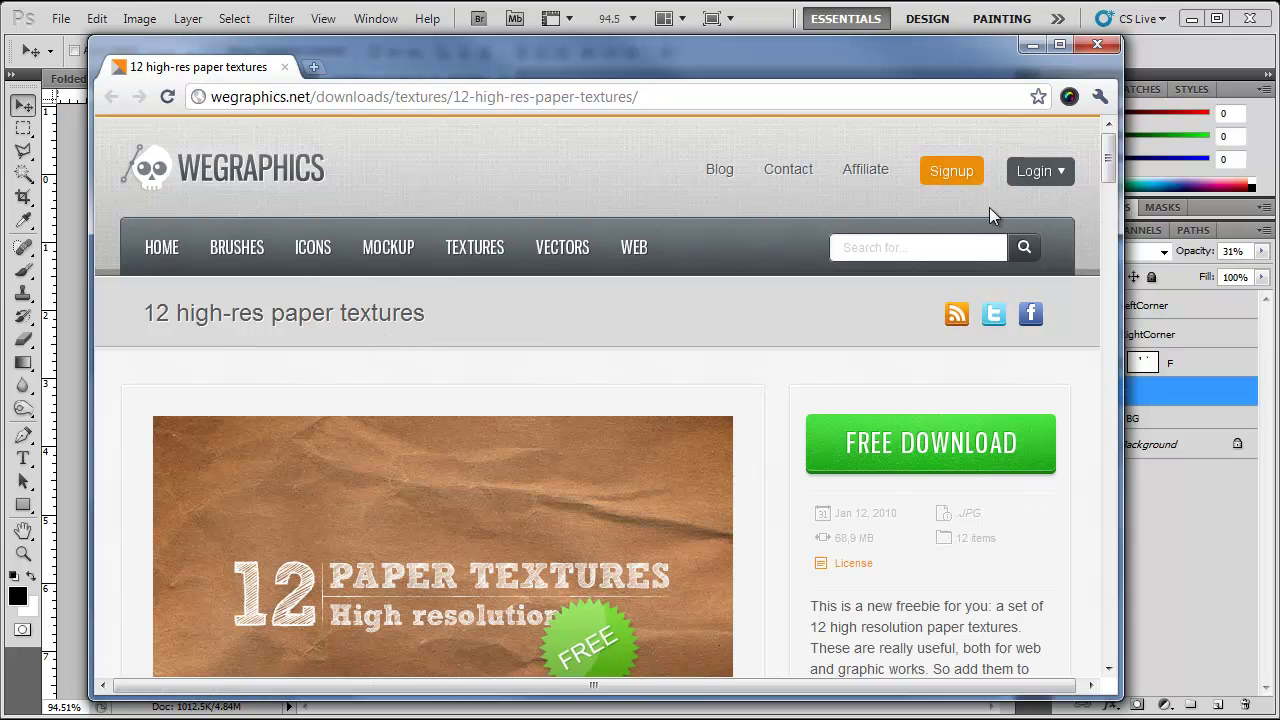
left_click(1031, 47)
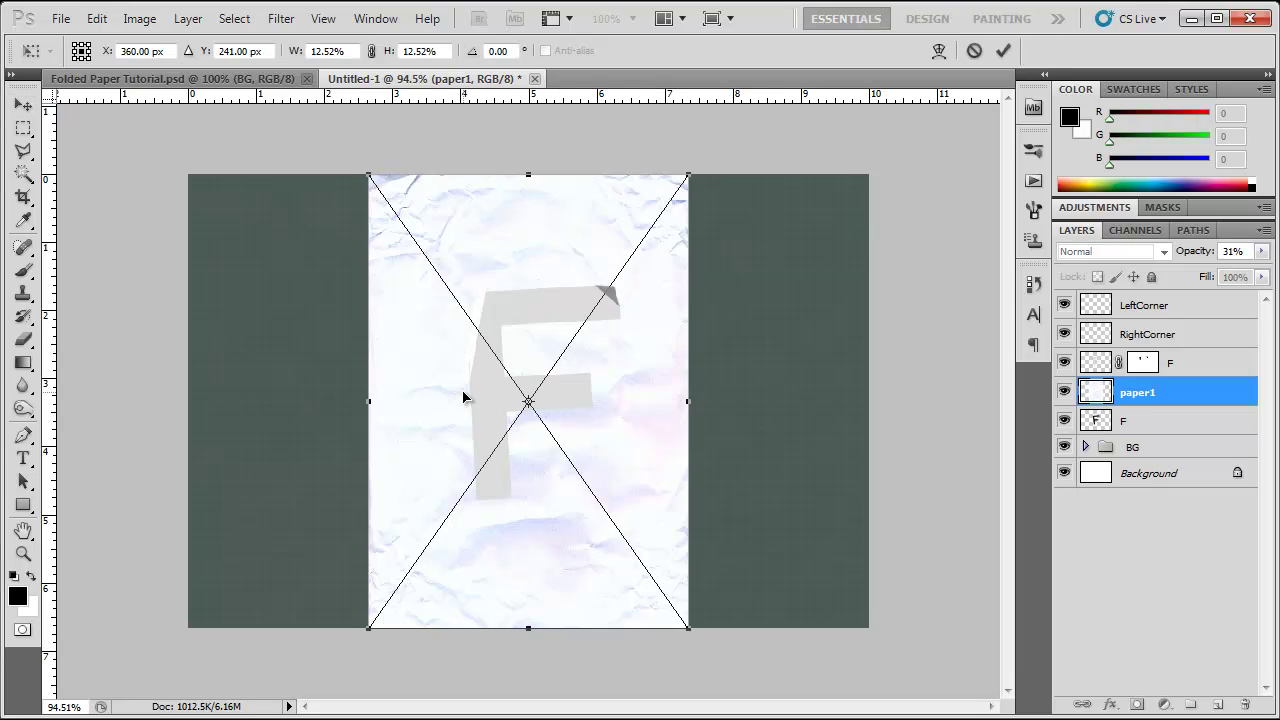
Commit the placed paper1, move it to the top of the layers, and rasterize it
key("Return")
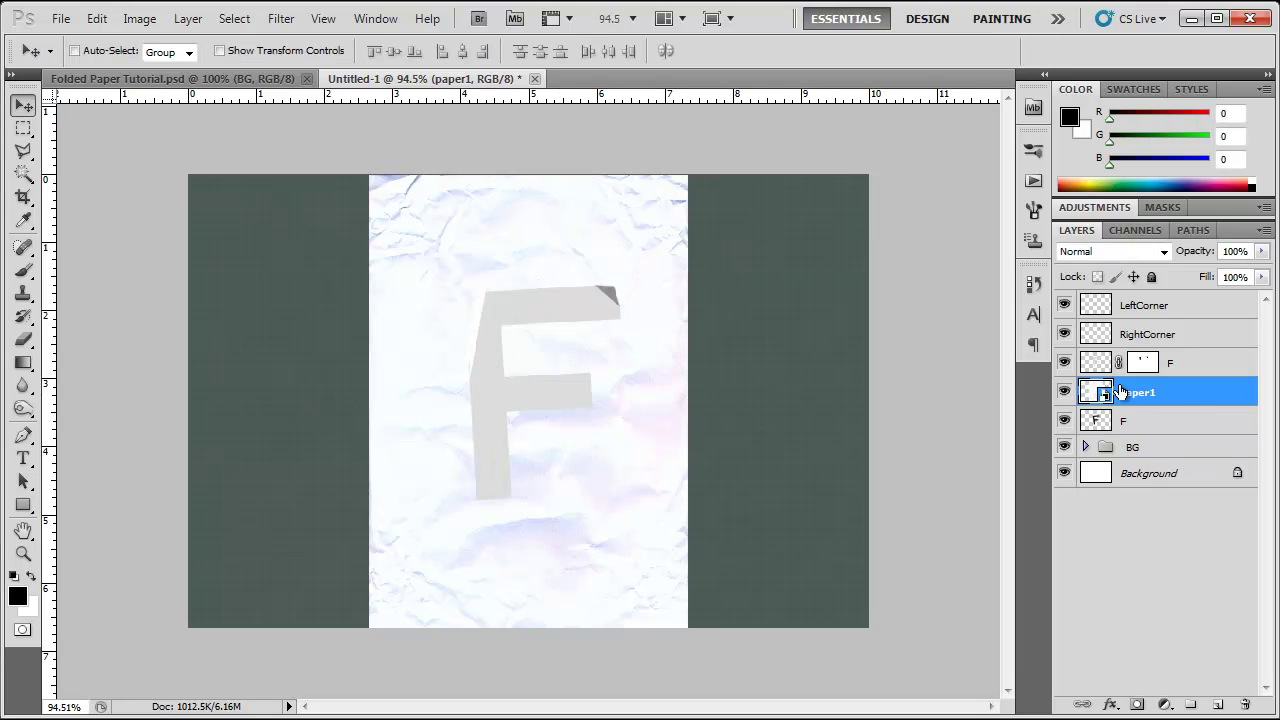
left_click_drag(1122, 394, 1186, 301)
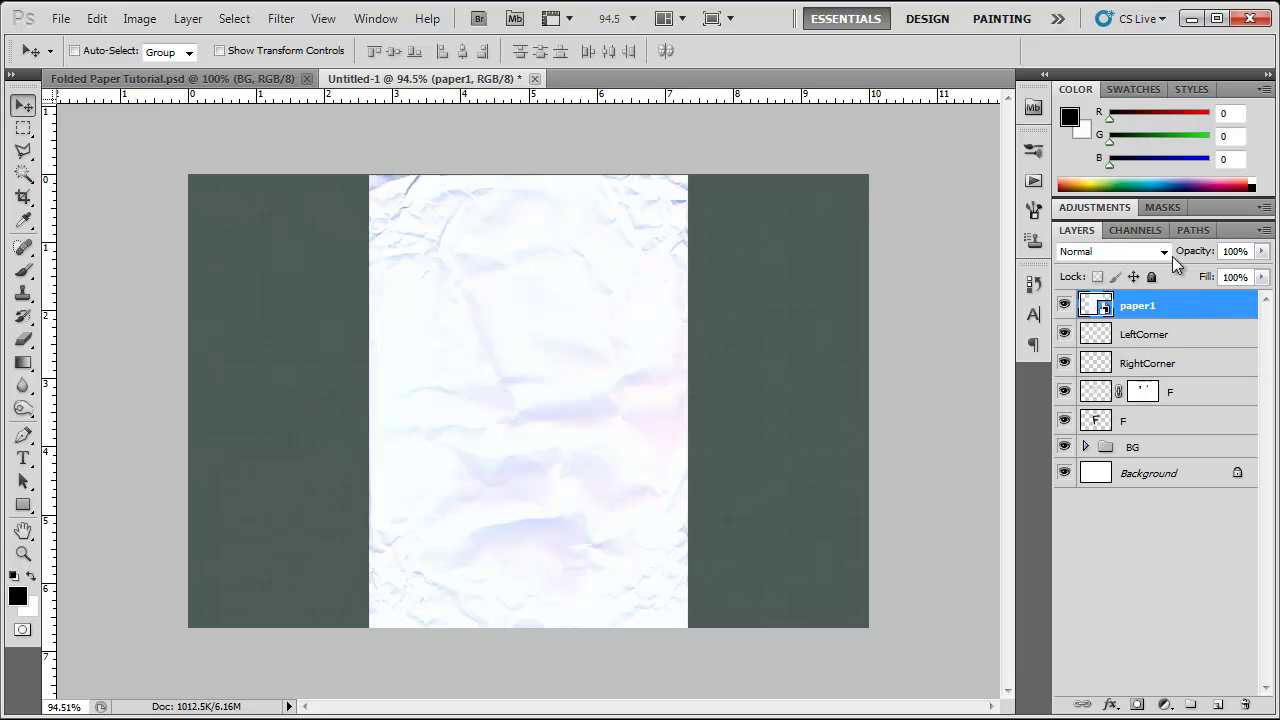
right_click(1228, 306)
left_click(1143, 400)
Desaturate the paper texture and scale it down to about 70%
left_click(145, 19)
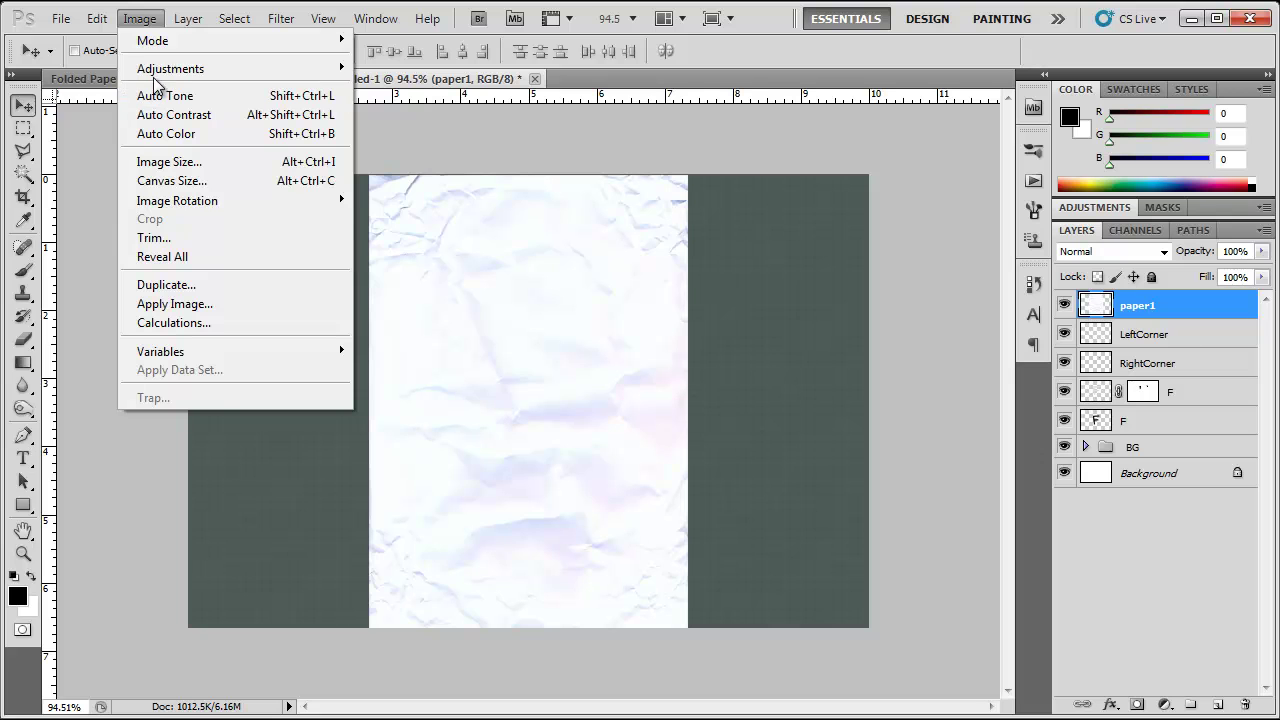
mouse_move(165, 68)
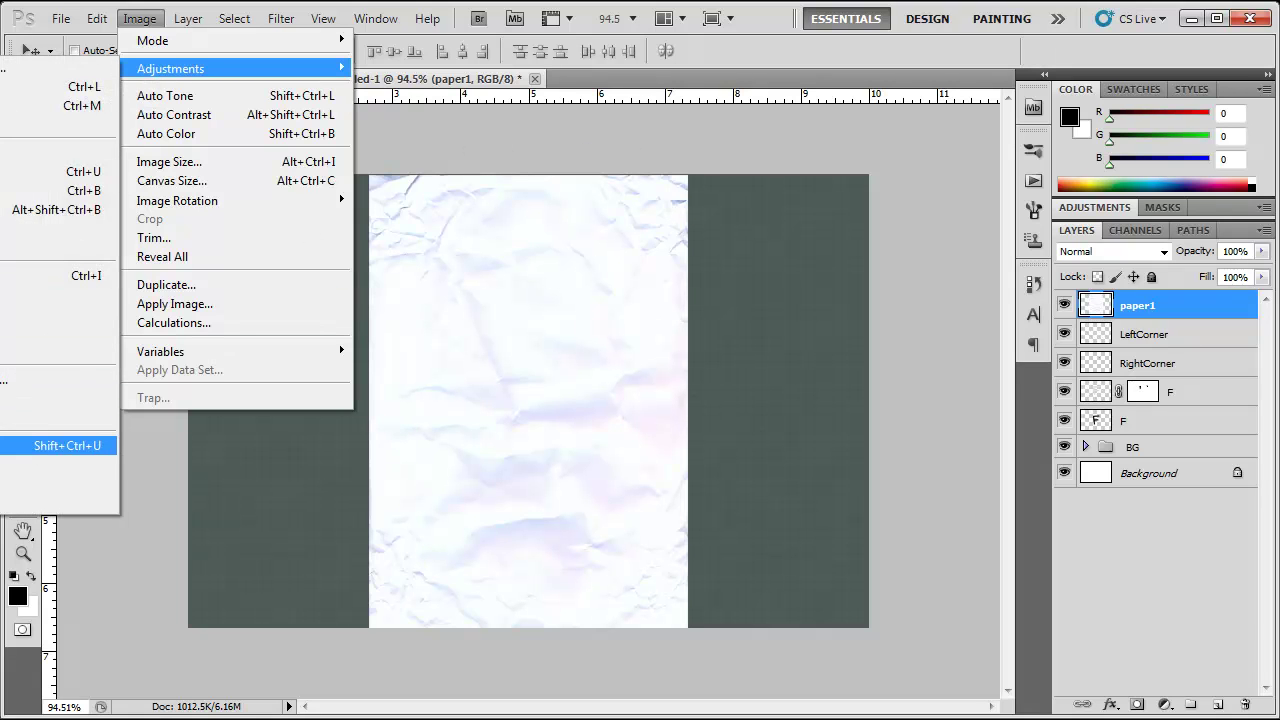
left_click(60, 445)
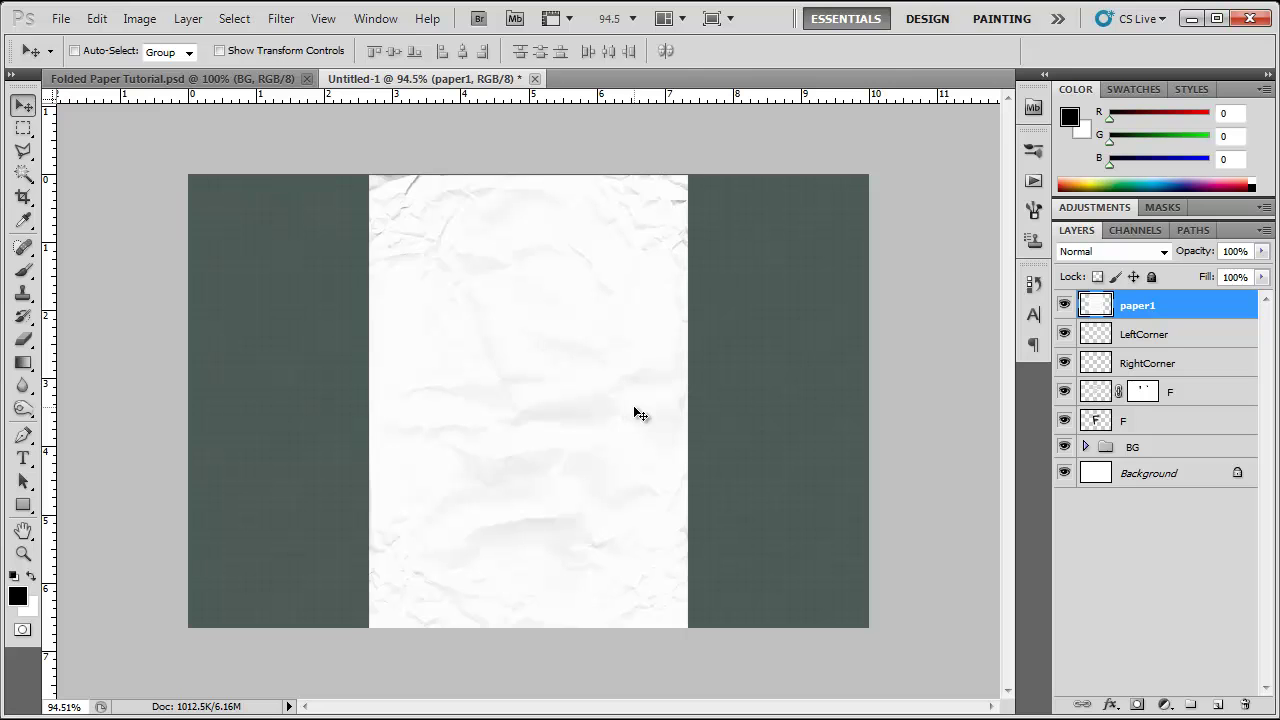
key("ctrl+t")
left_click_drag(688, 175, 647, 251)
key("Return")
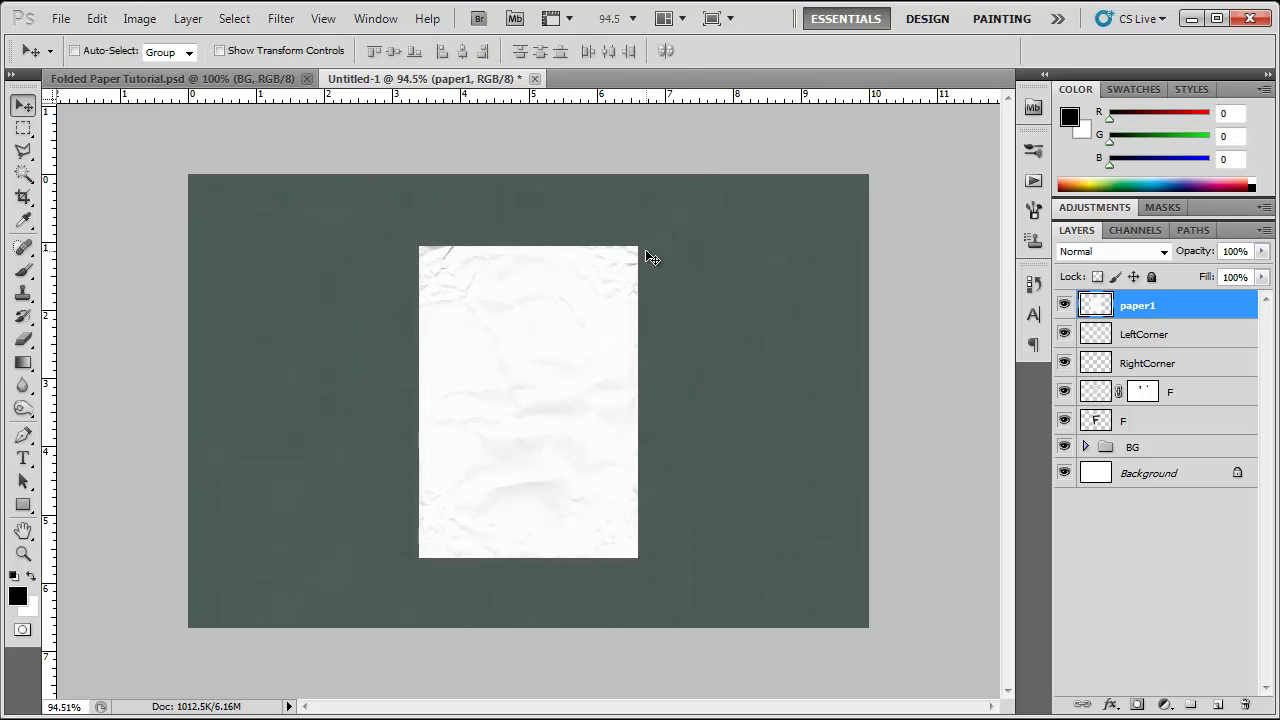
Delete the paper outside the F's outline and set paper1's blend mode to Multiply
left_click(1097, 398, "ctrl")
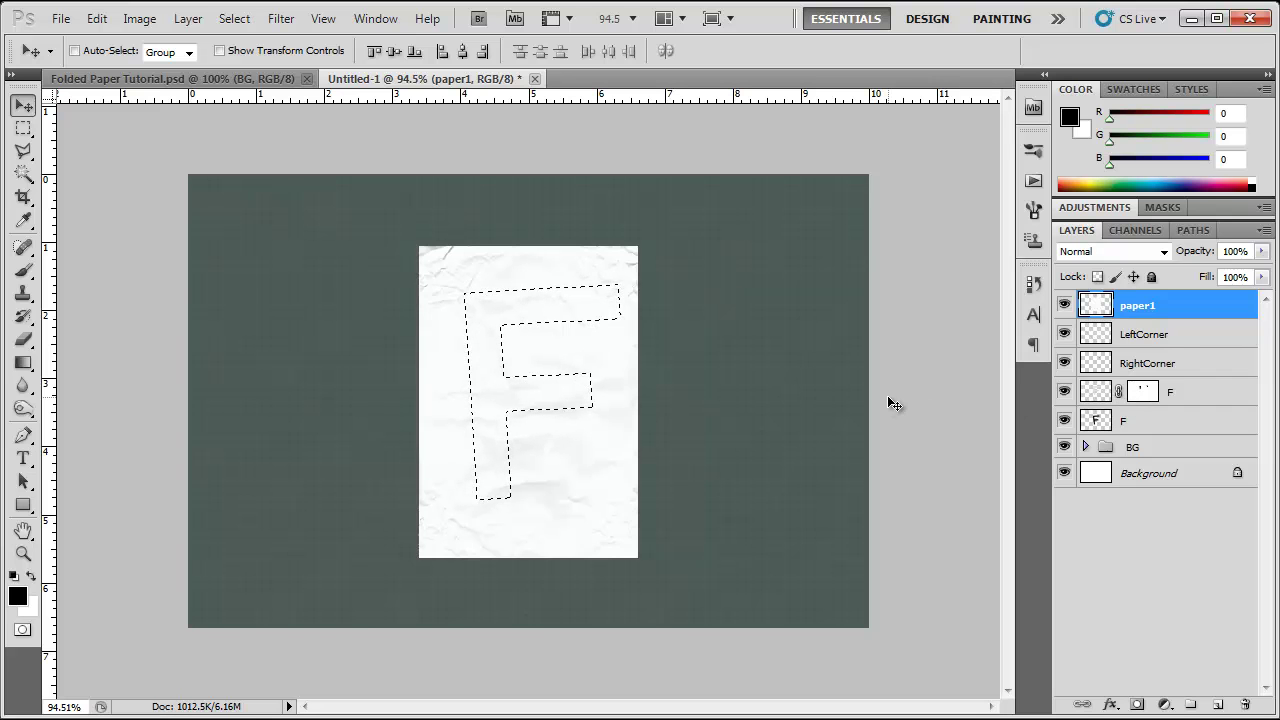
key("ctrl+shift+i")
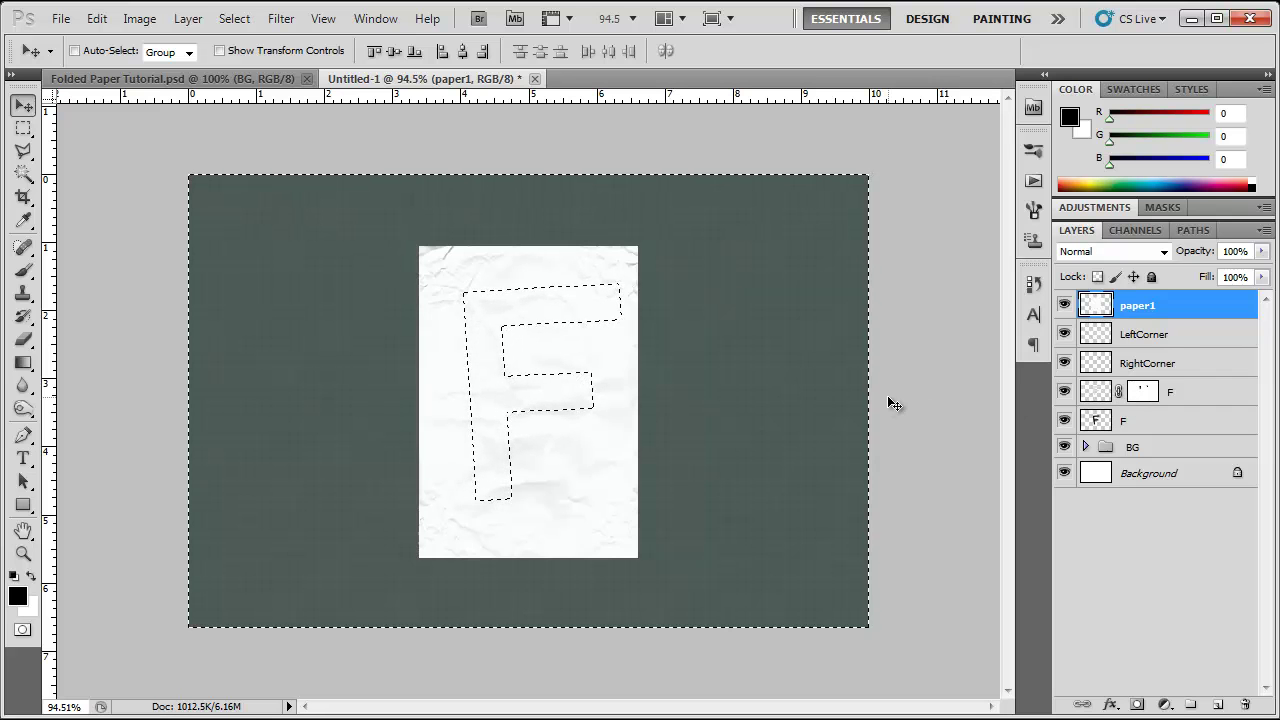
key("Delete")
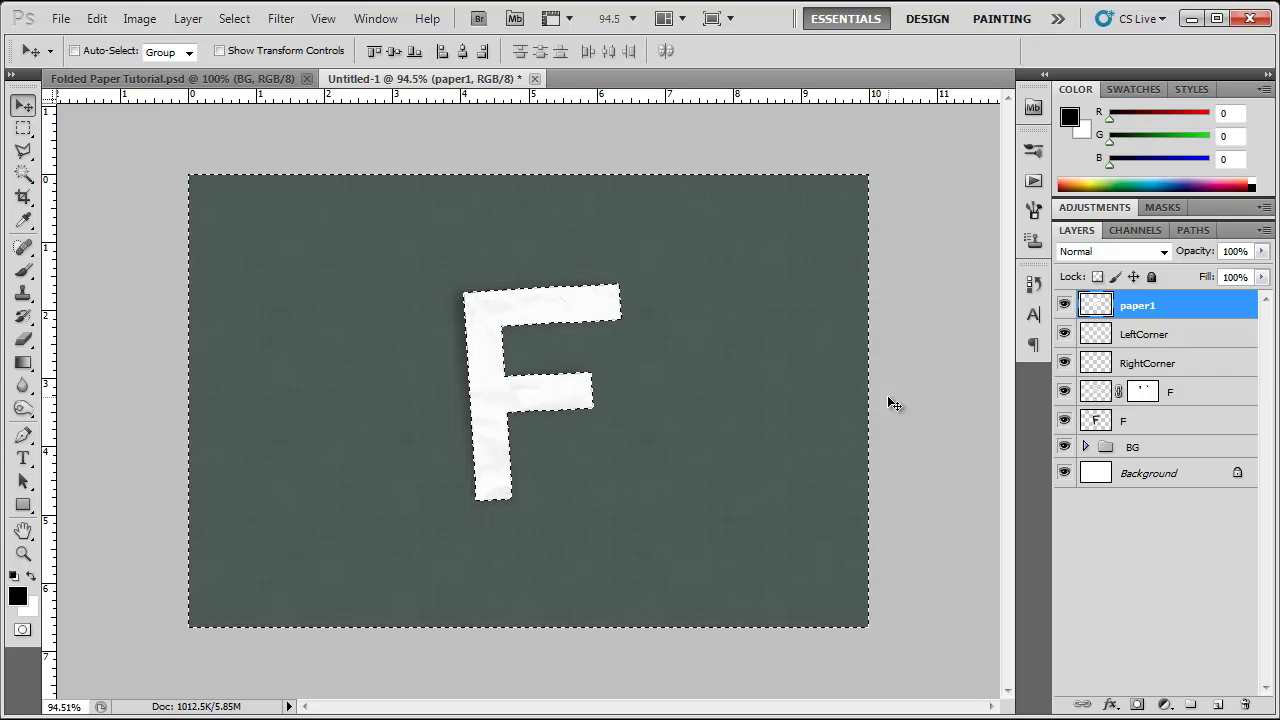
key("ctrl+d")
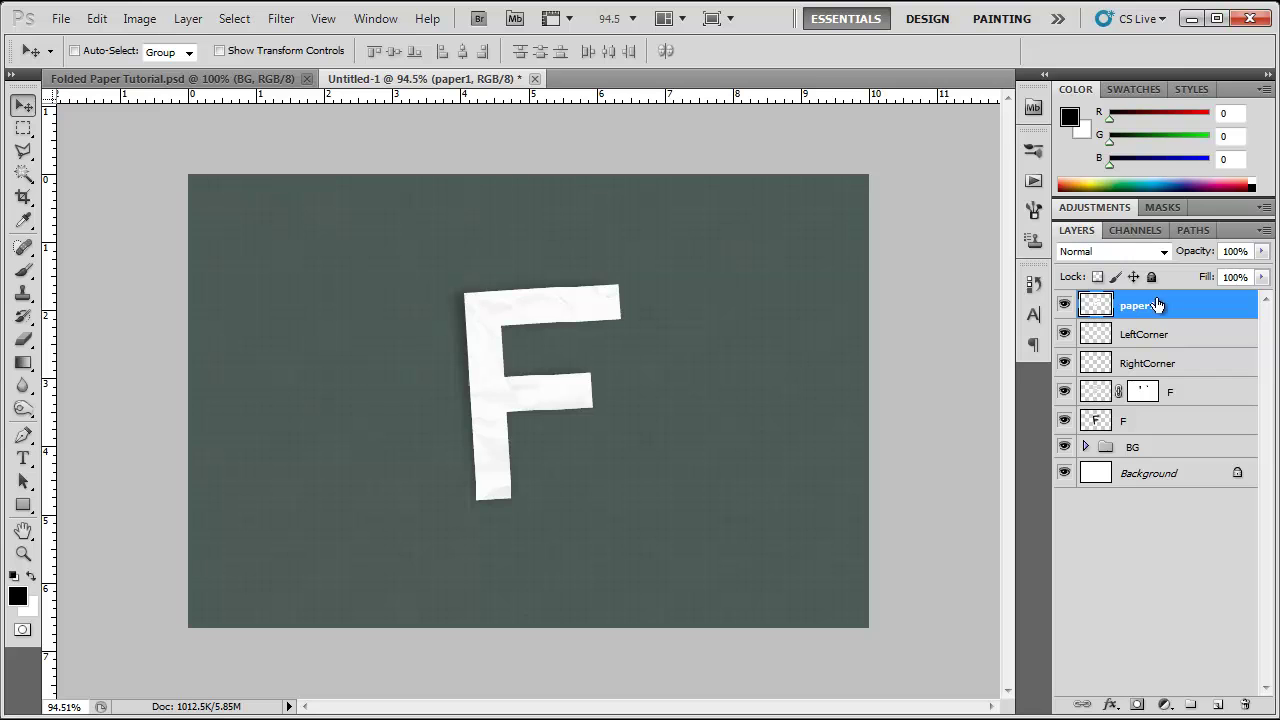
left_click(1130, 254)
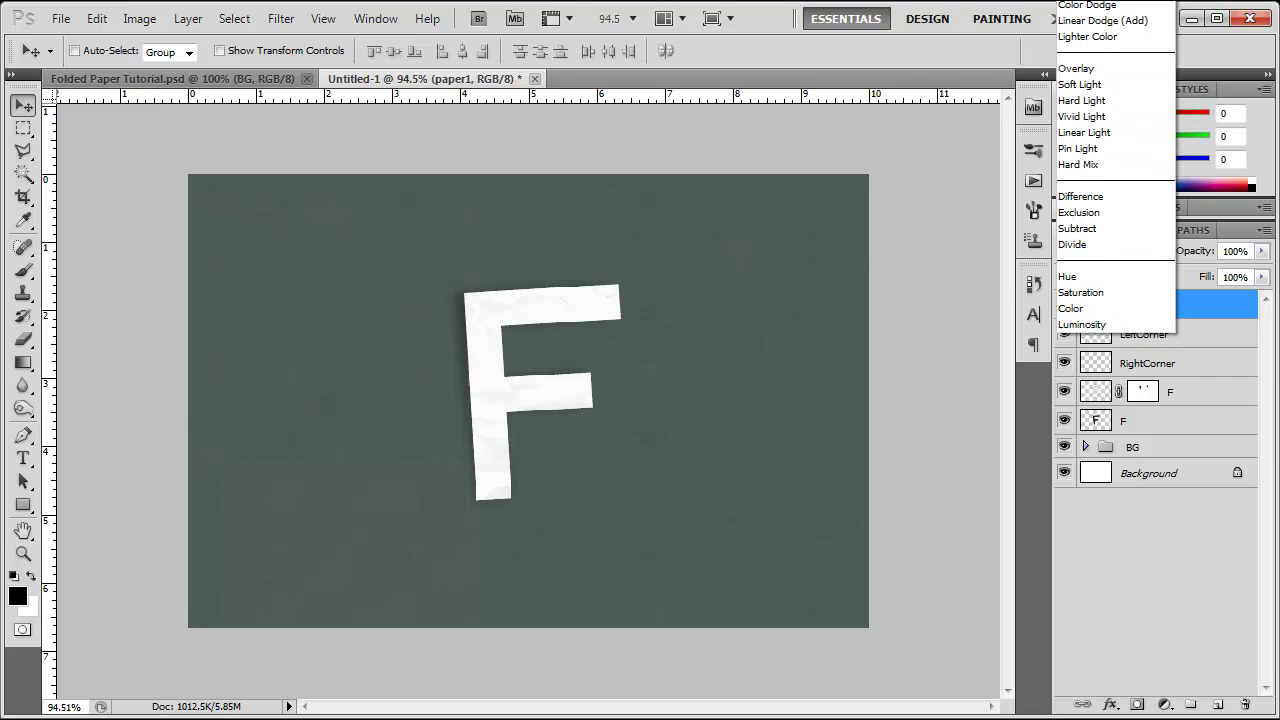
left_click(1085, 5)
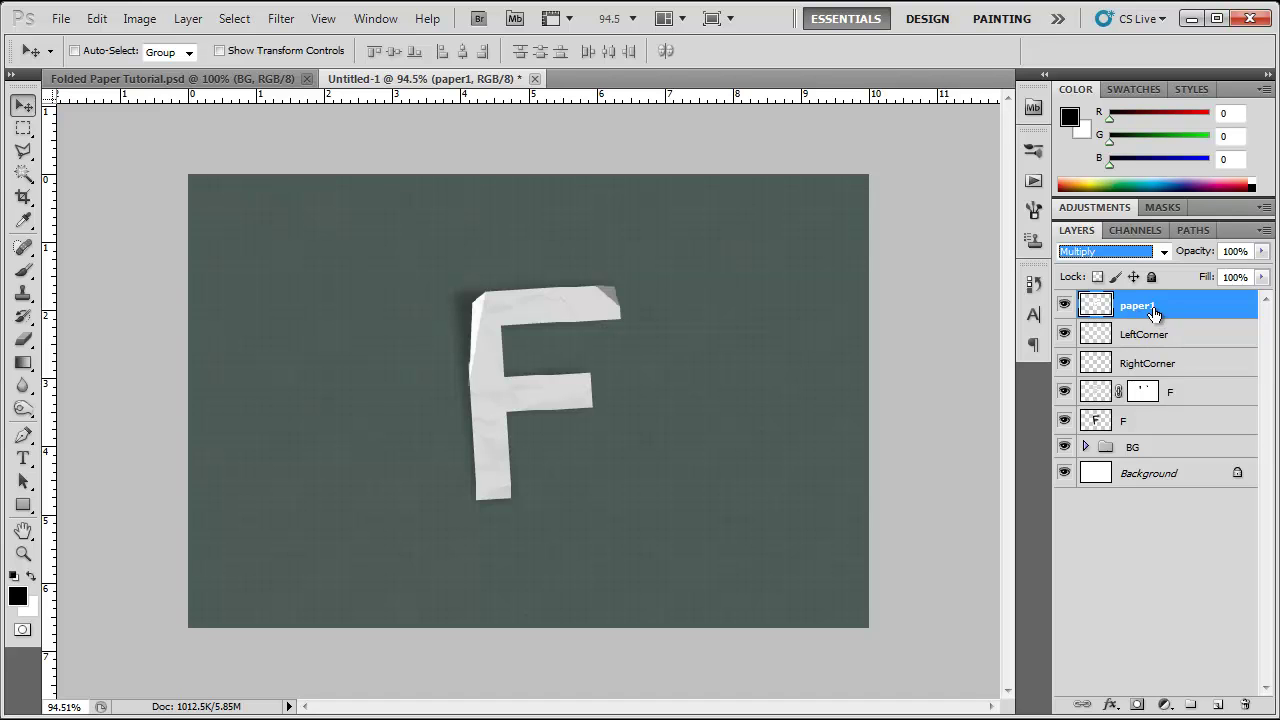
Duplicate all layers from paper1 to BG and merge the copies into 'paper1 copy'
left_click(1162, 450, "shift")
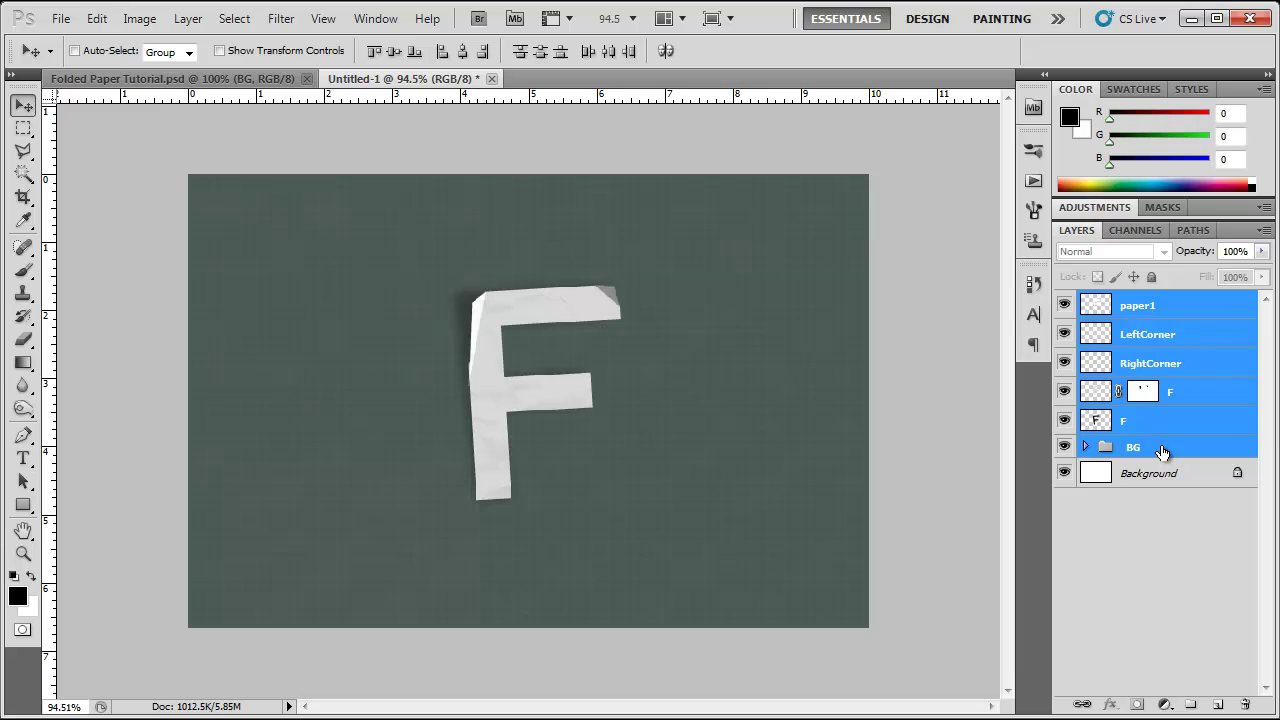
right_click(1162, 450)
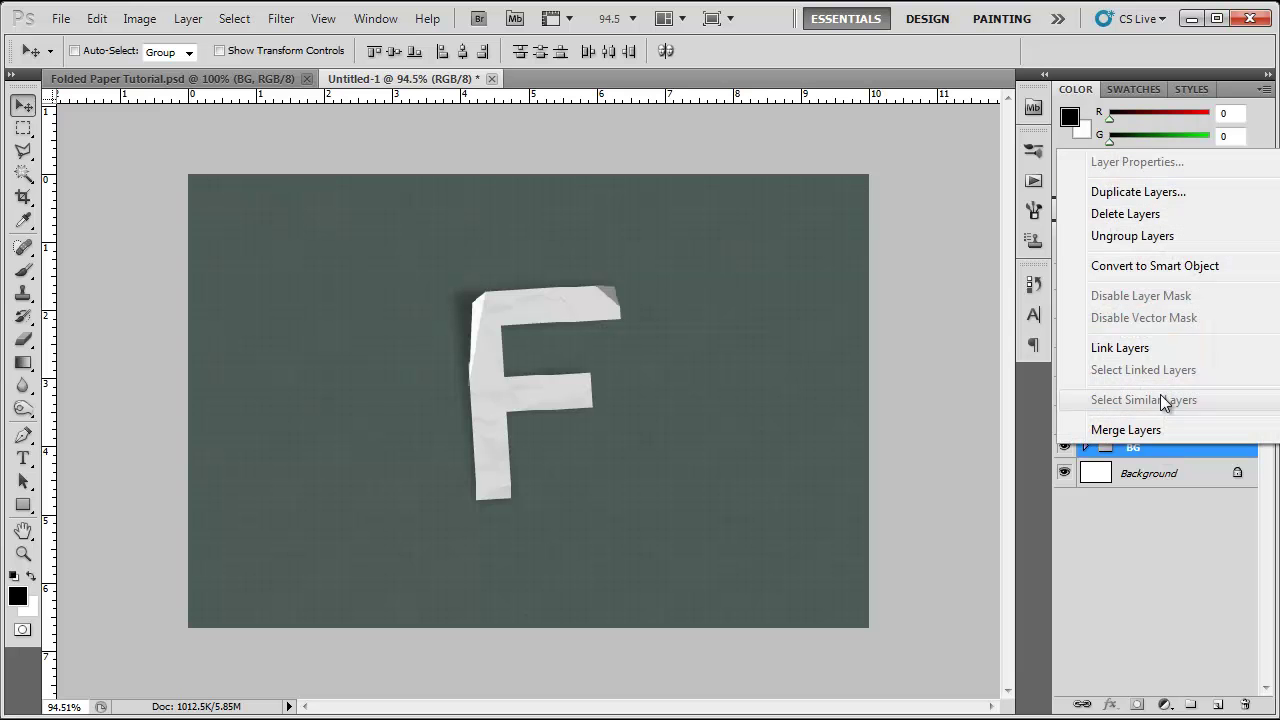
left_click(1145, 192)
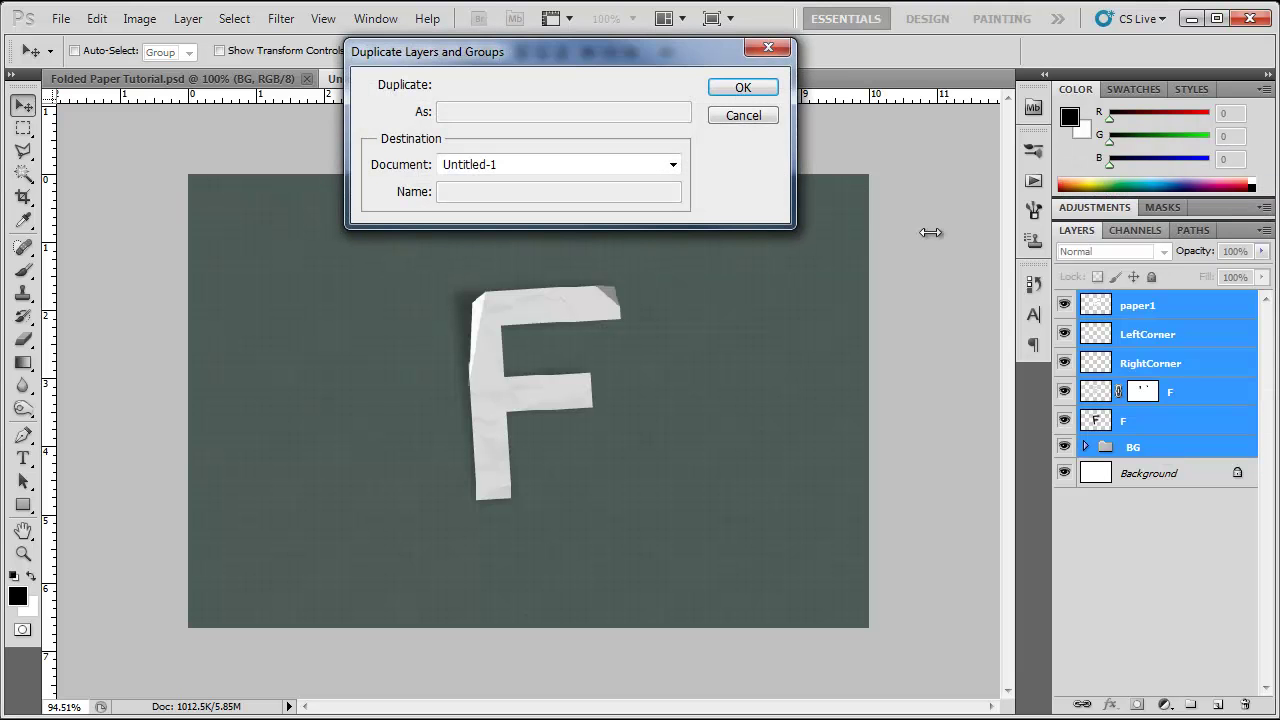
left_click(752, 86)
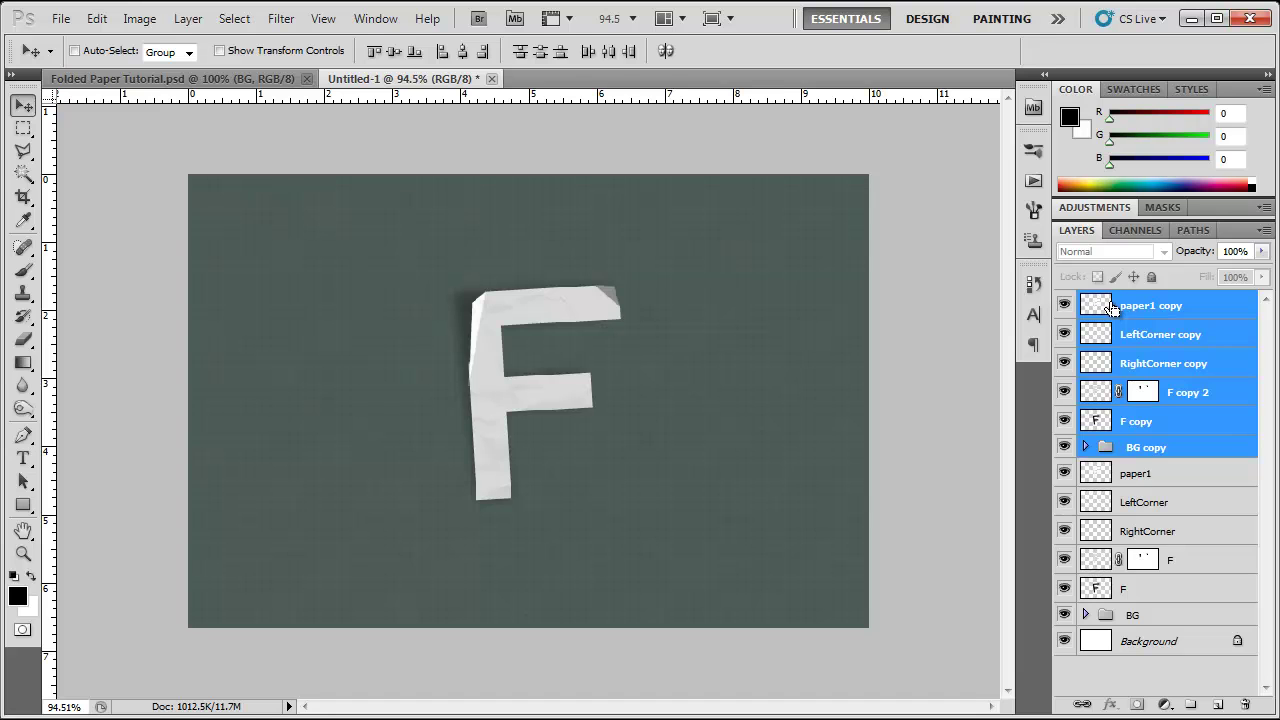
key("ctrl+e")
Hide the original layers, leaving only the merged 'paper1 copy' visible
left_click_drag(1064, 334, 1072, 703)
left_click(1066, 305)
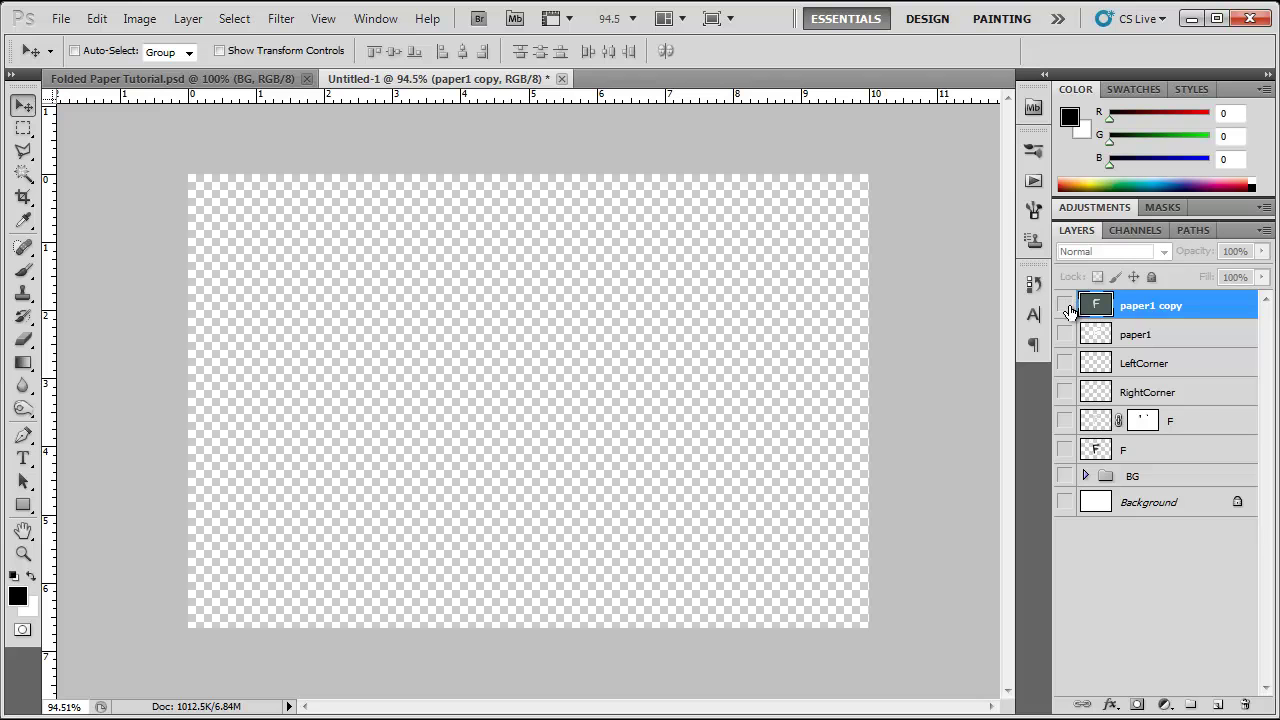
left_click(1066, 305)
left_click(1068, 307)
left_click(1066, 305)
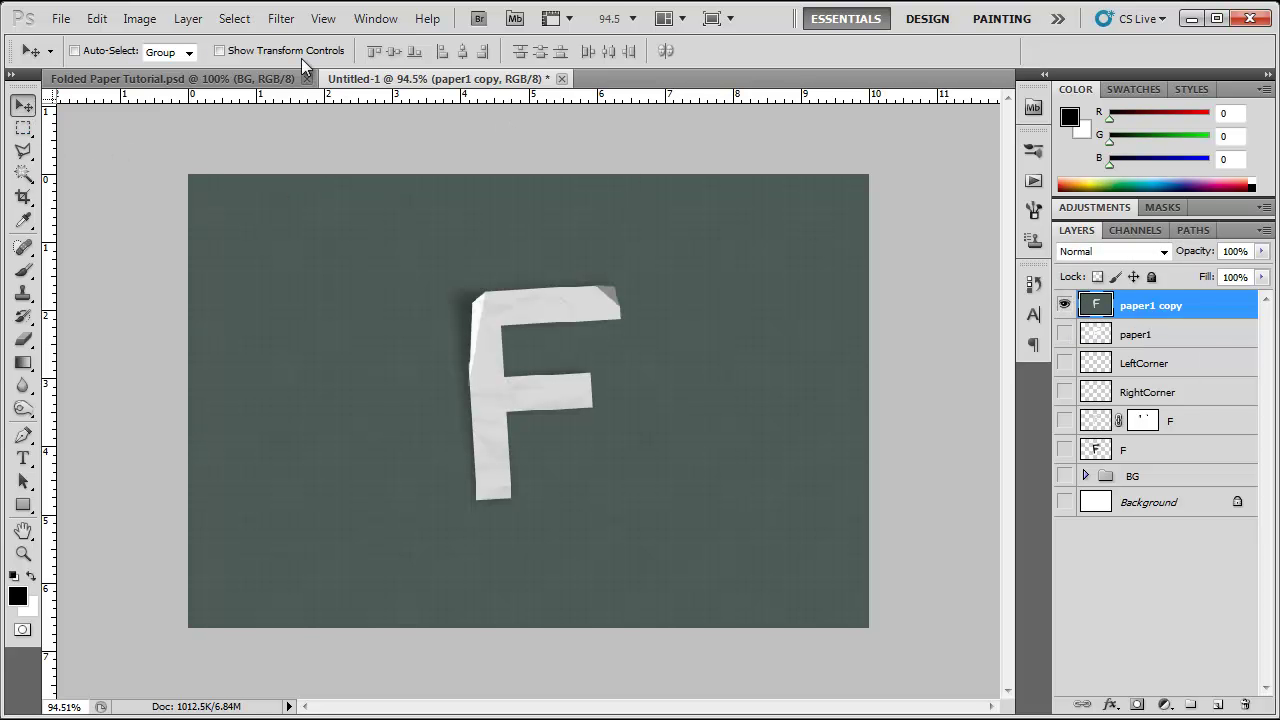
Apply a Lighting Effects spotlight to the merged paper1 copy, glowing from the upper right and darkening the lower-left corner
left_click(268, 22)
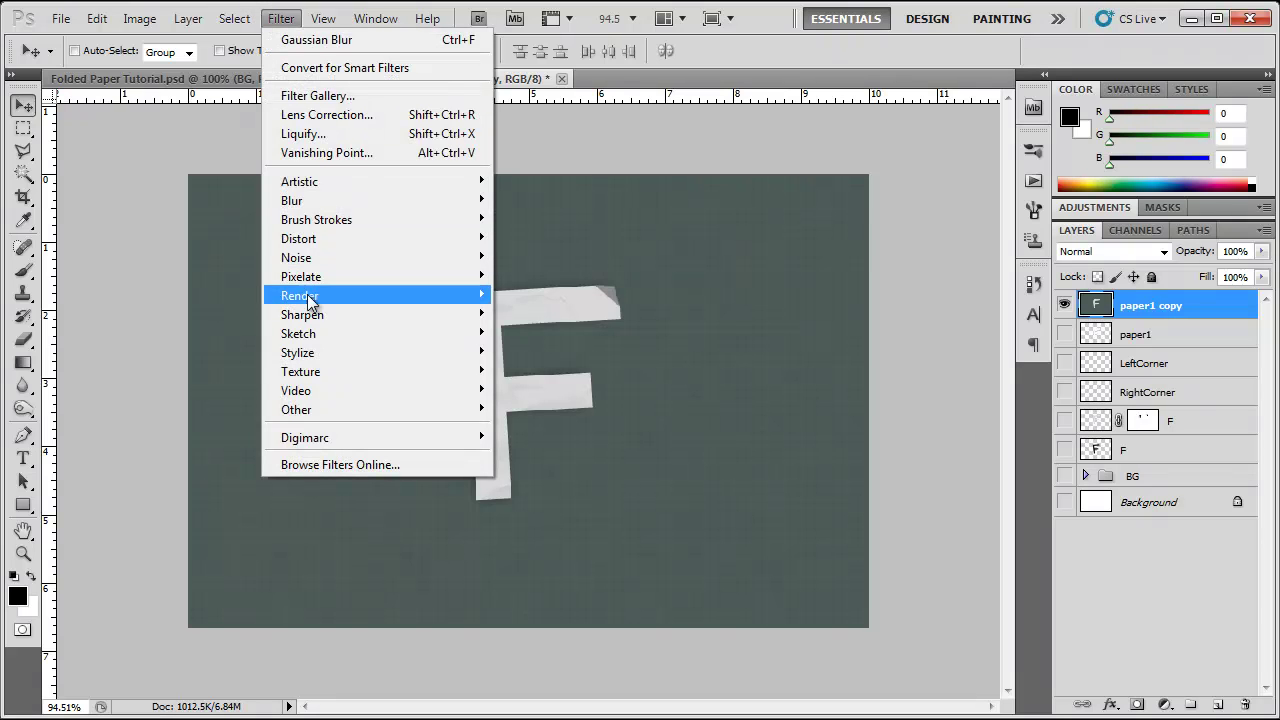
mouse_move(311, 300)
left_click(199, 371)
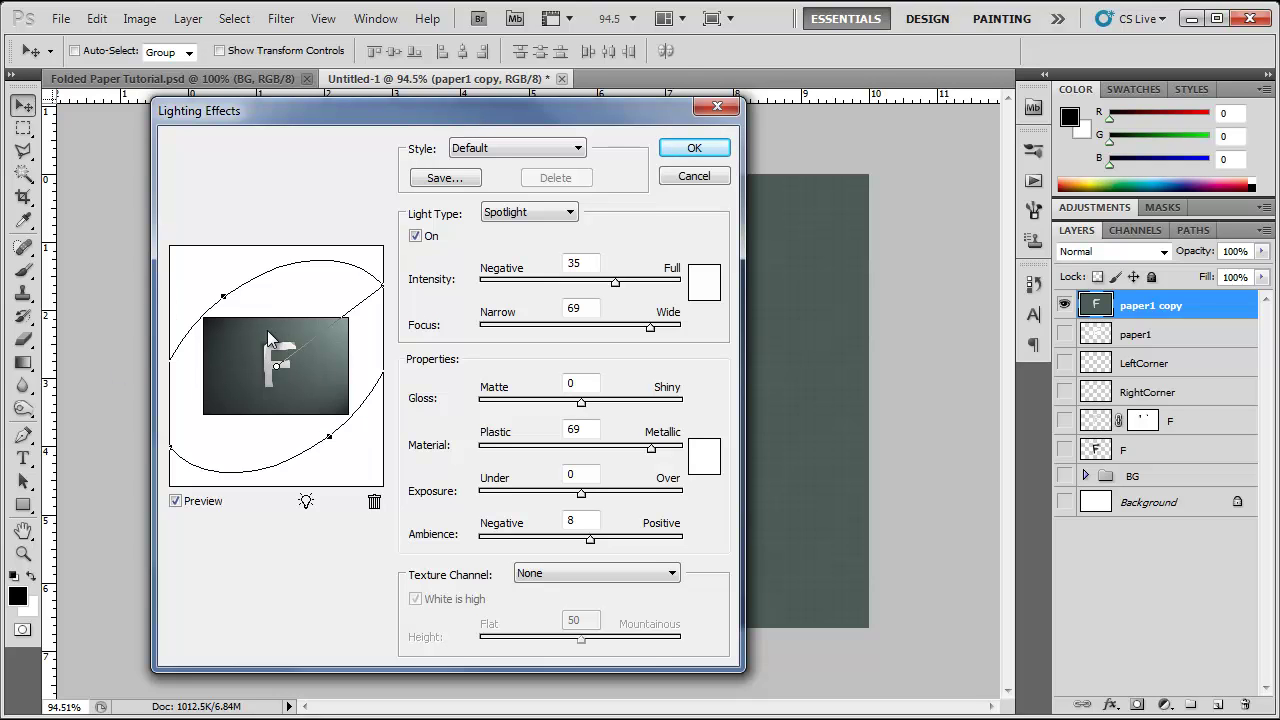
left_click(330, 437)
left_click(690, 150)
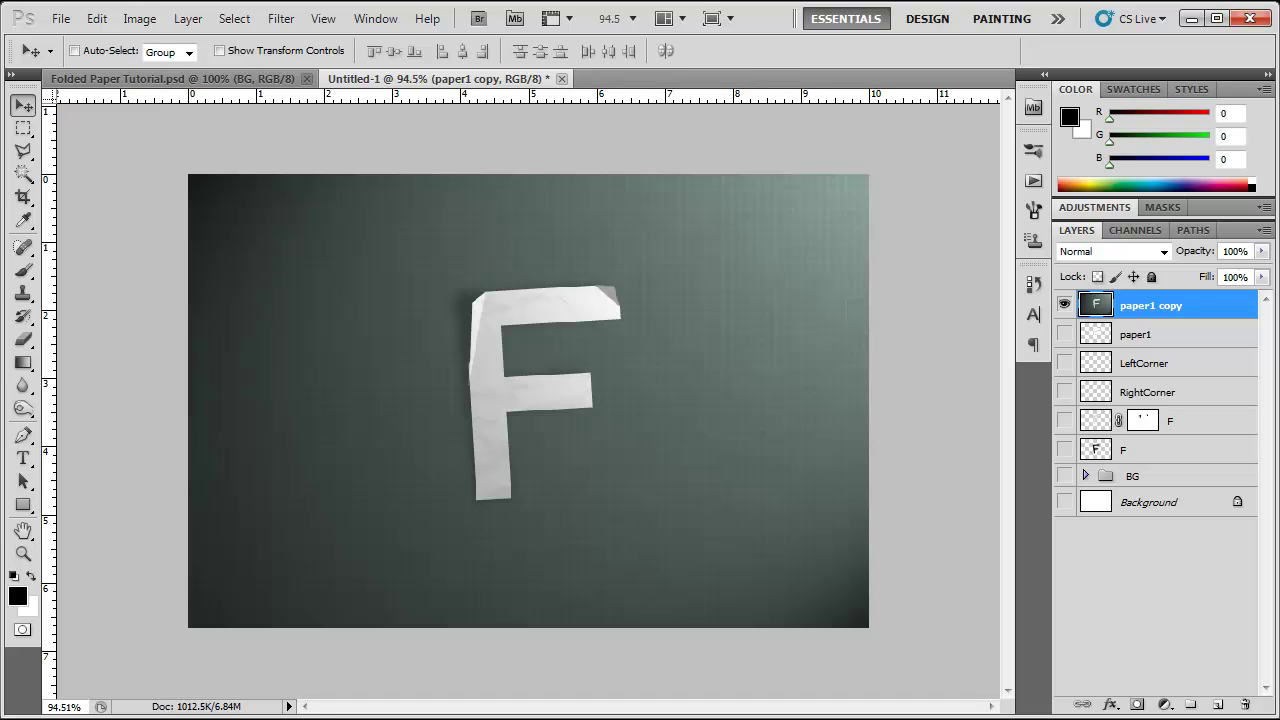
Add a black 144 pt 'u#^' text layer beside the paper F and make it visible
left_click(23, 457)
left_click(1034, 314)
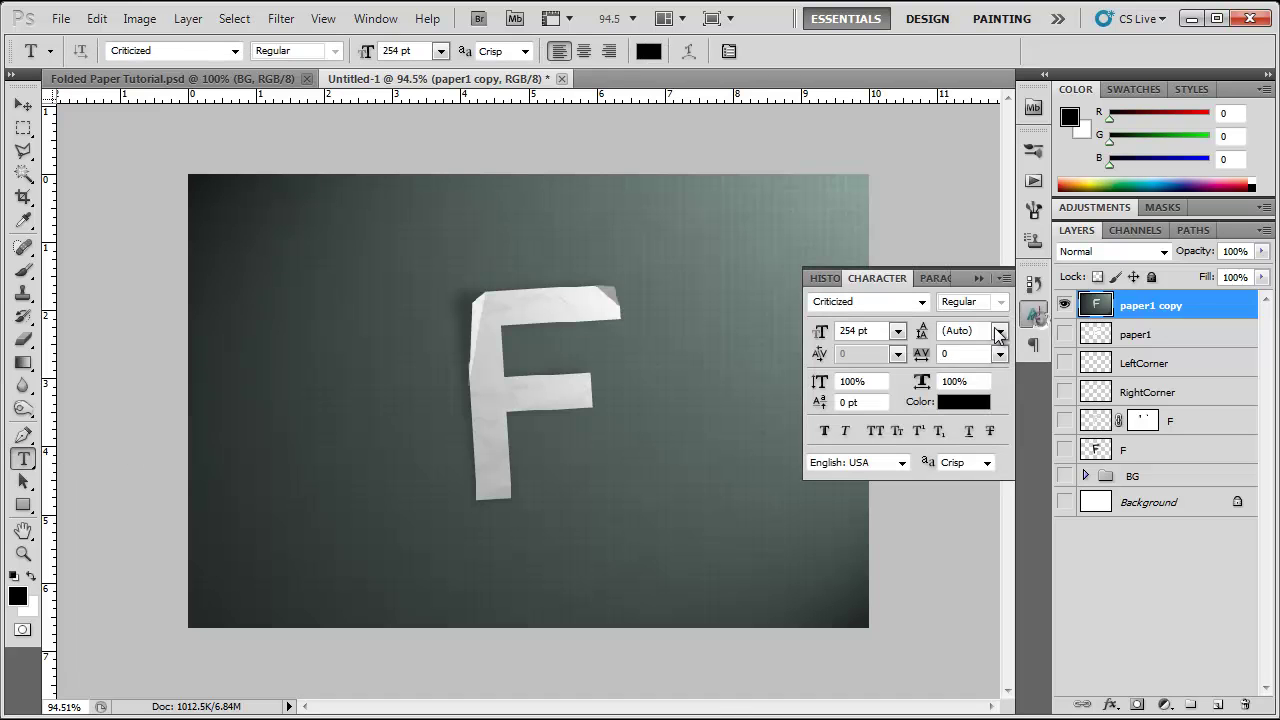
left_click_drag(820, 331, 711, 341)
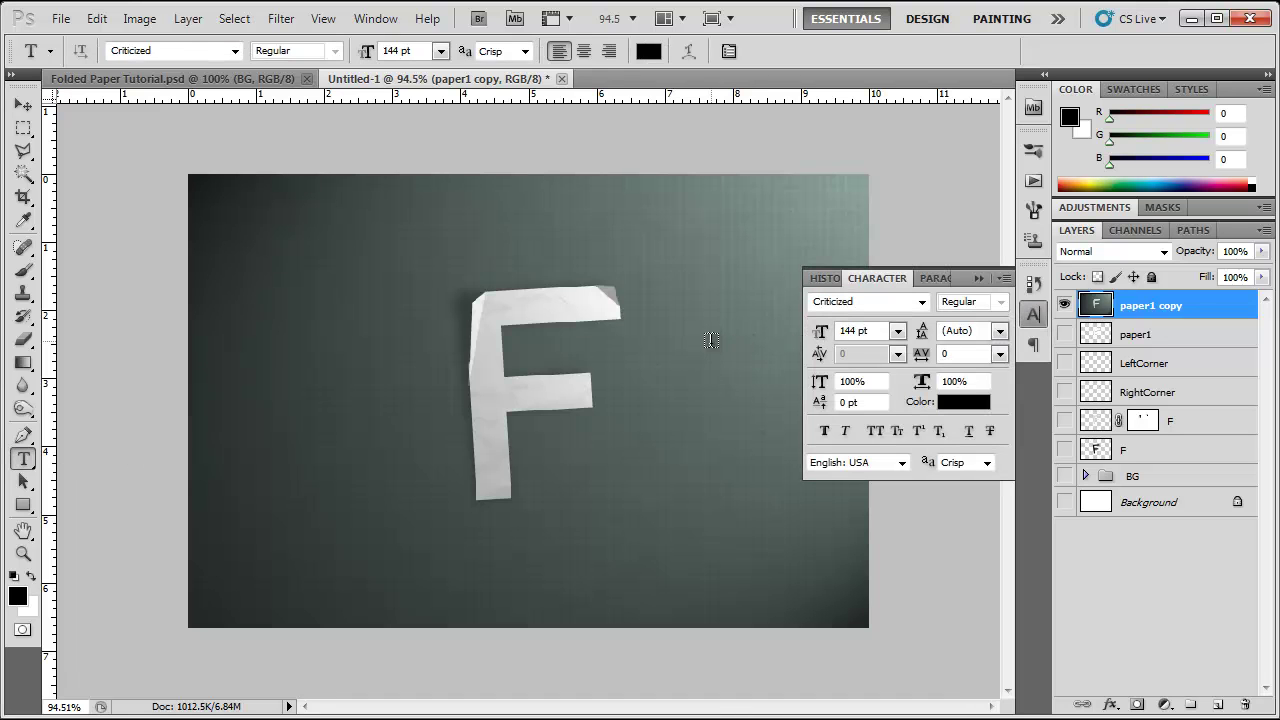
left_click(560, 486)
key("ctrl+Return")
key("v")
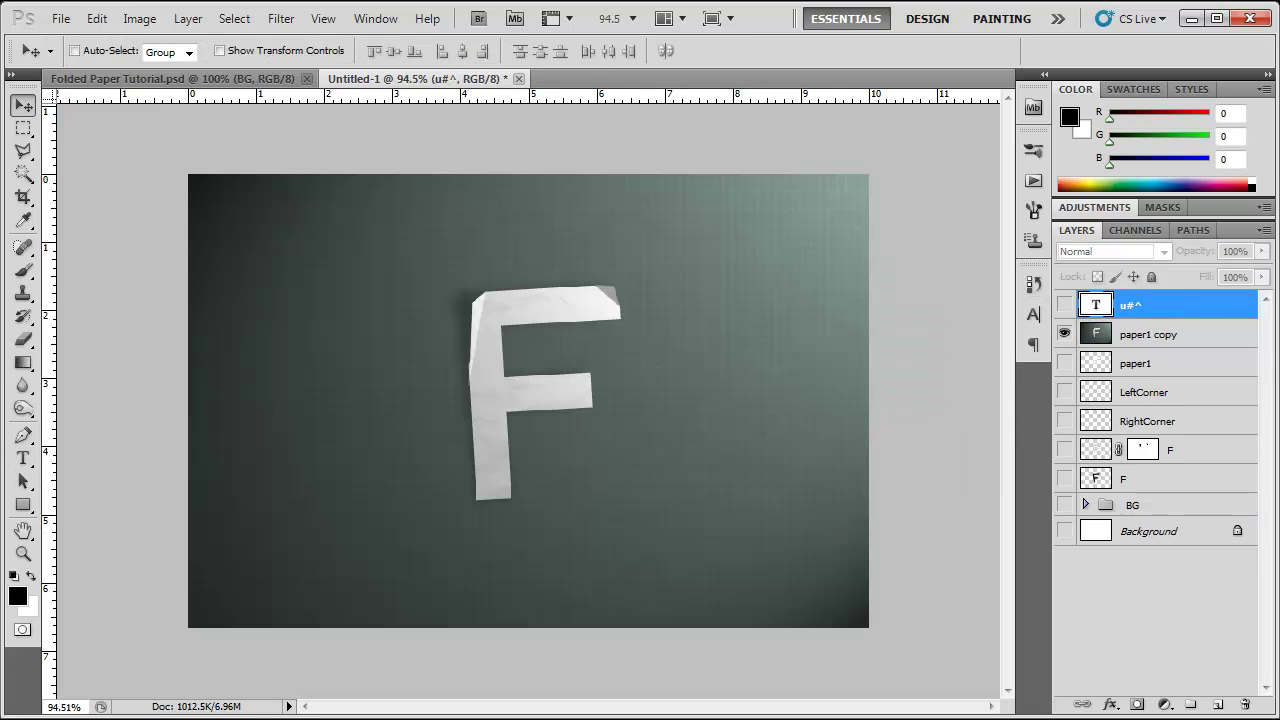
left_click(1063, 305)
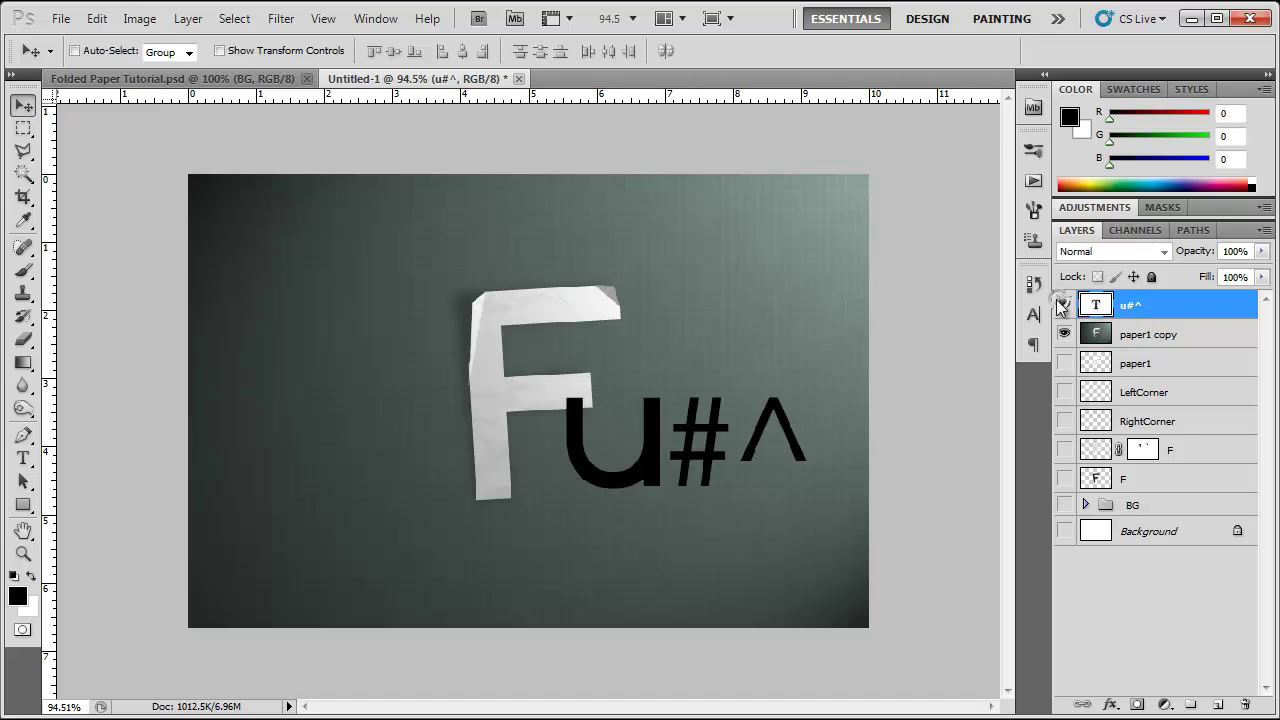